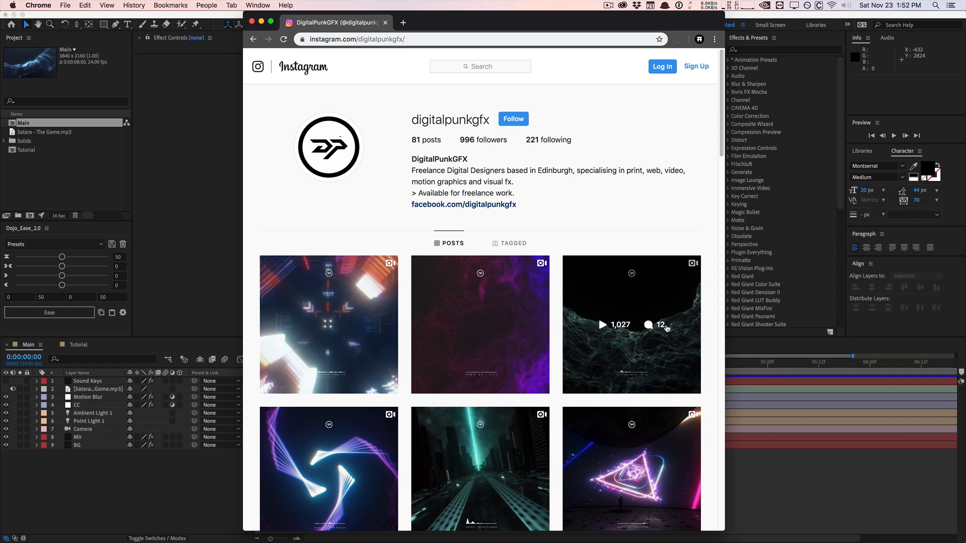
- Play and pause the teal wavy-terrain video post on the digitalpunkgfx Instagram profile, and minimize the browser window
left_click(665, 298)
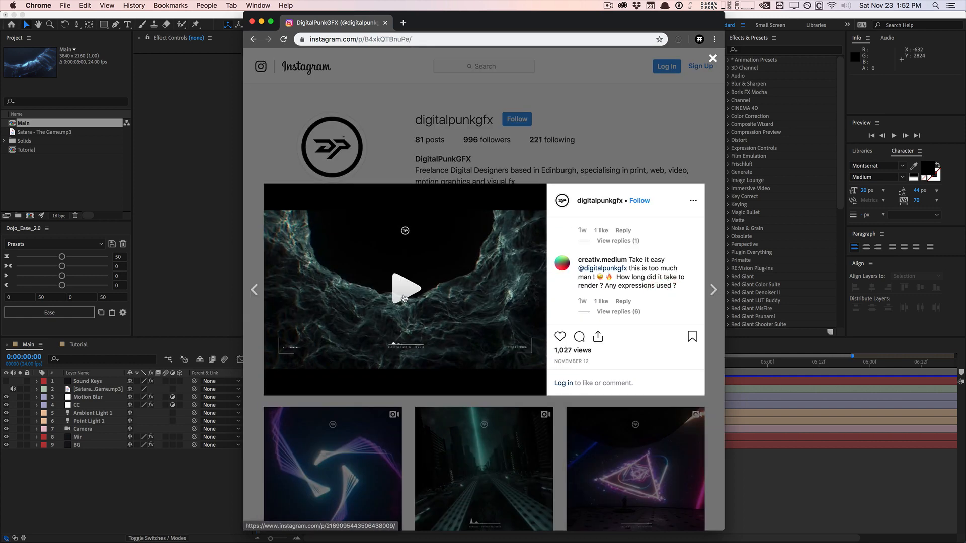
left_click(403, 298)
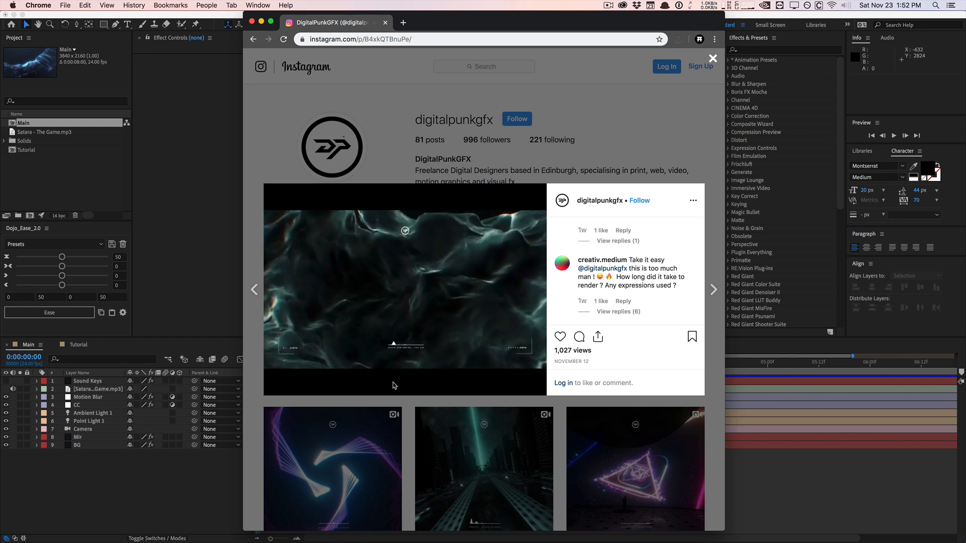
left_click(398, 285)
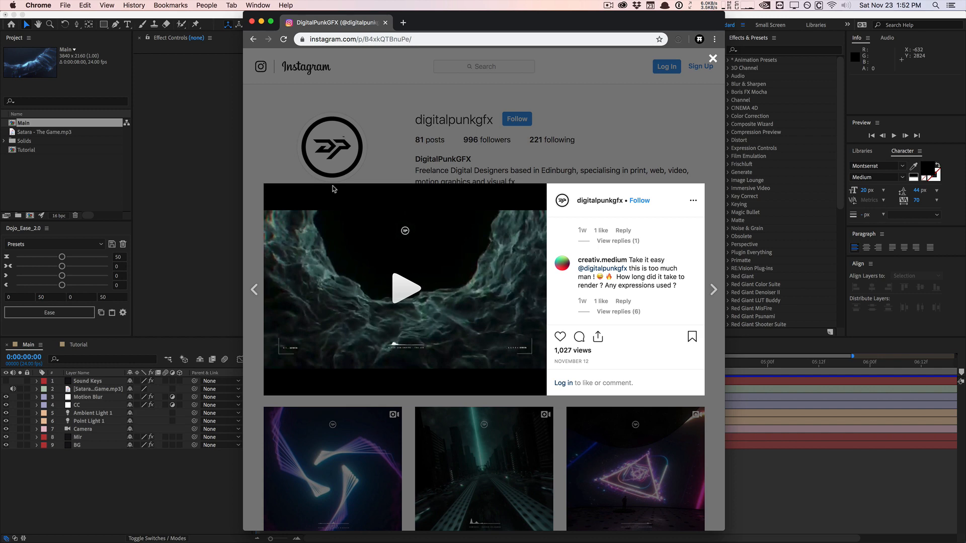
left_click(261, 22)
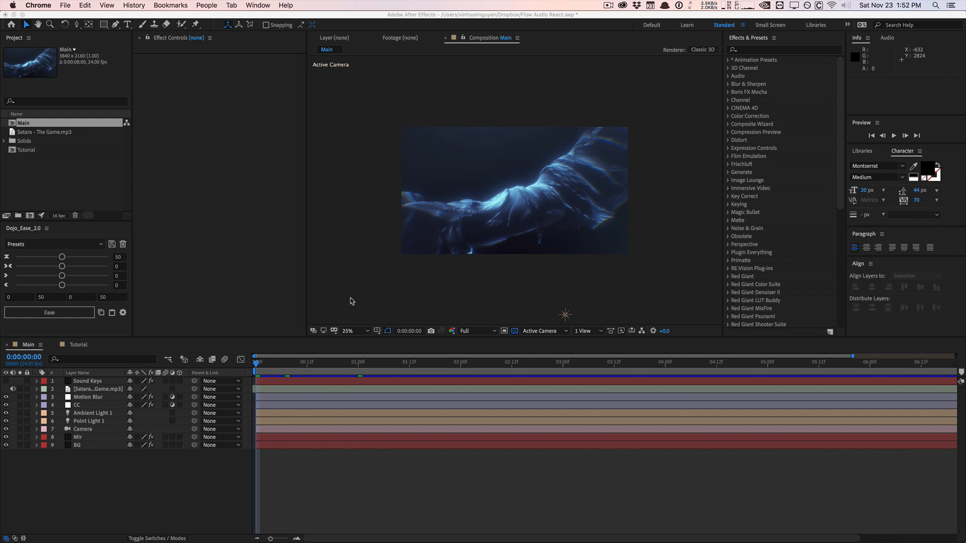
- Switch to After Effects, preview the Main composition's animation, and scrub it to 0:00:01:00
left_click(183, 466)
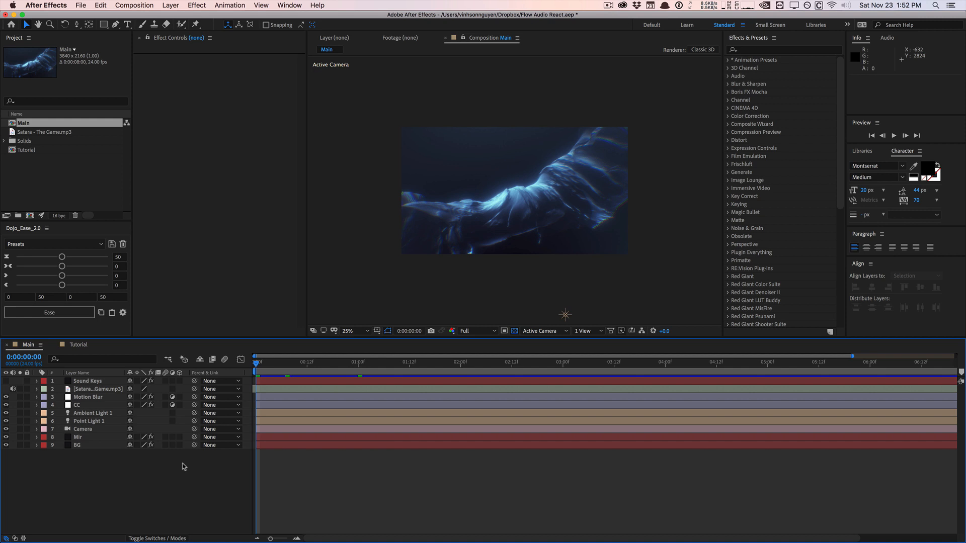
key("space")
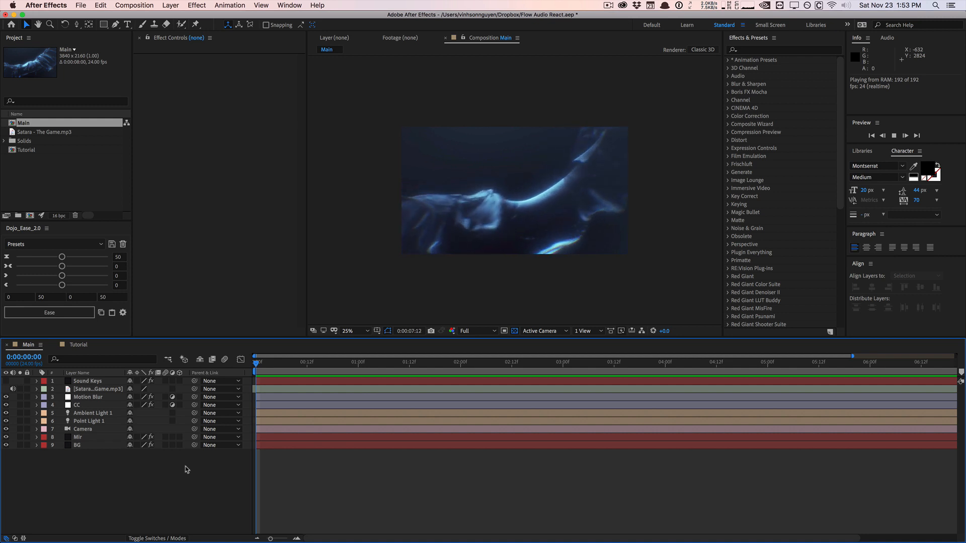
key("space")
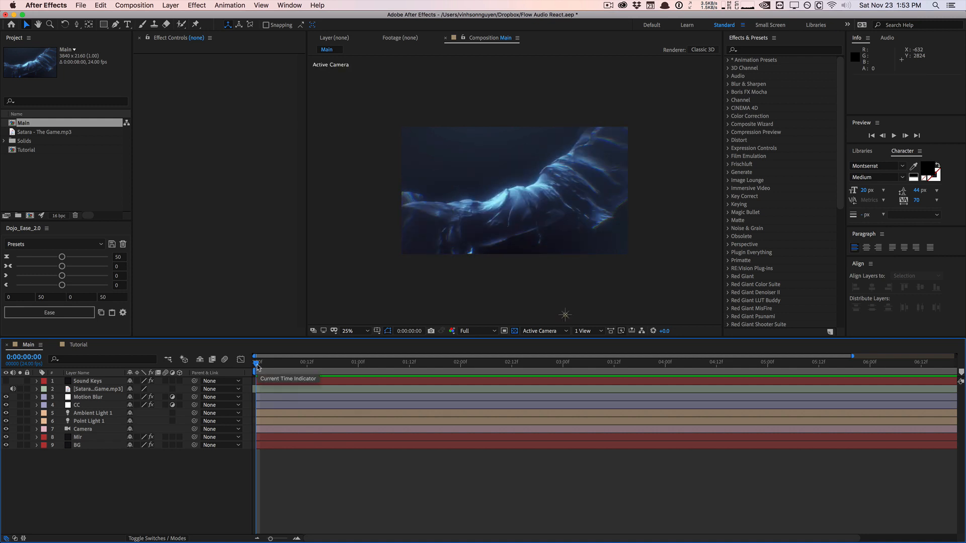
left_click_drag(258, 367, 360, 355)
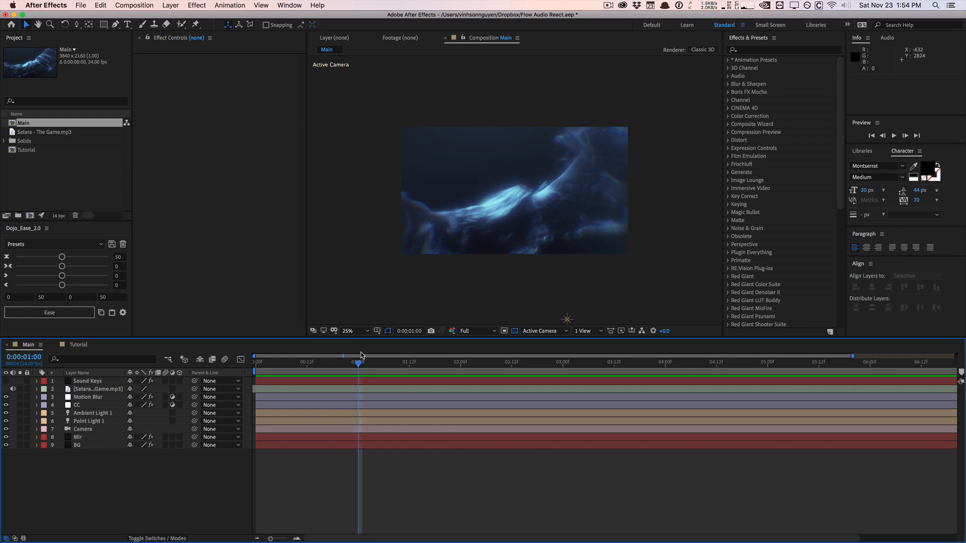
- Add a 1920 x 1080 px solid named Sound Keys to the Tutorial composition
left_click(87, 346)
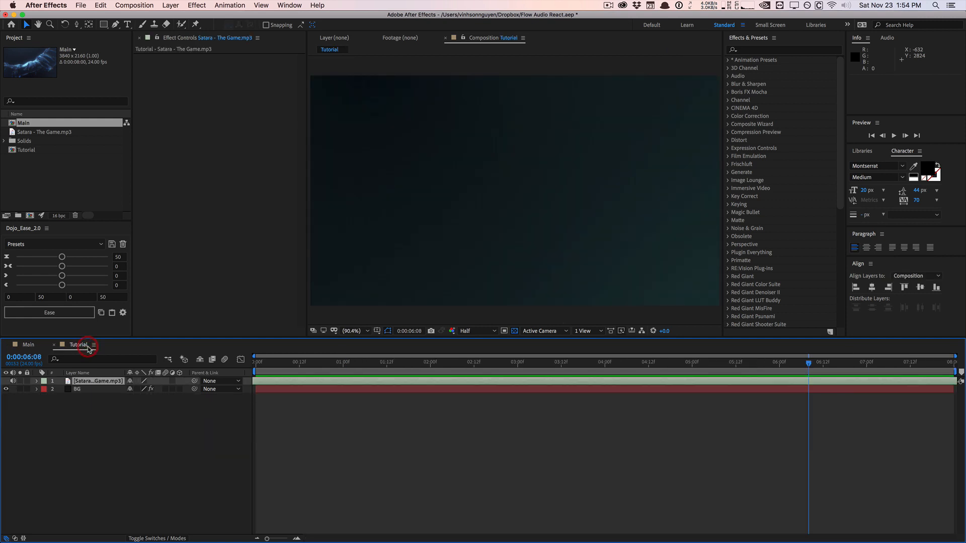
left_click(98, 426)
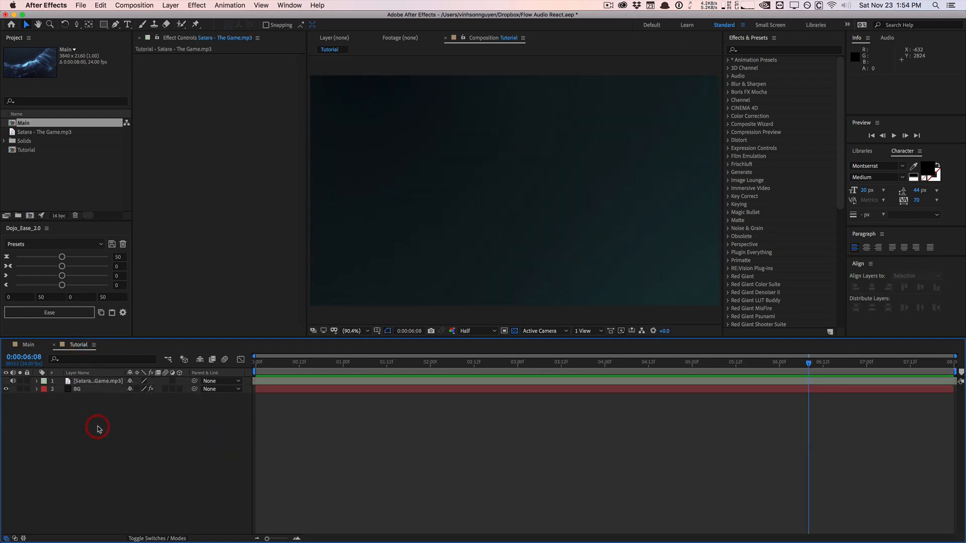
left_click(180, 5)
mouse_move(178, 16)
left_click(297, 29)
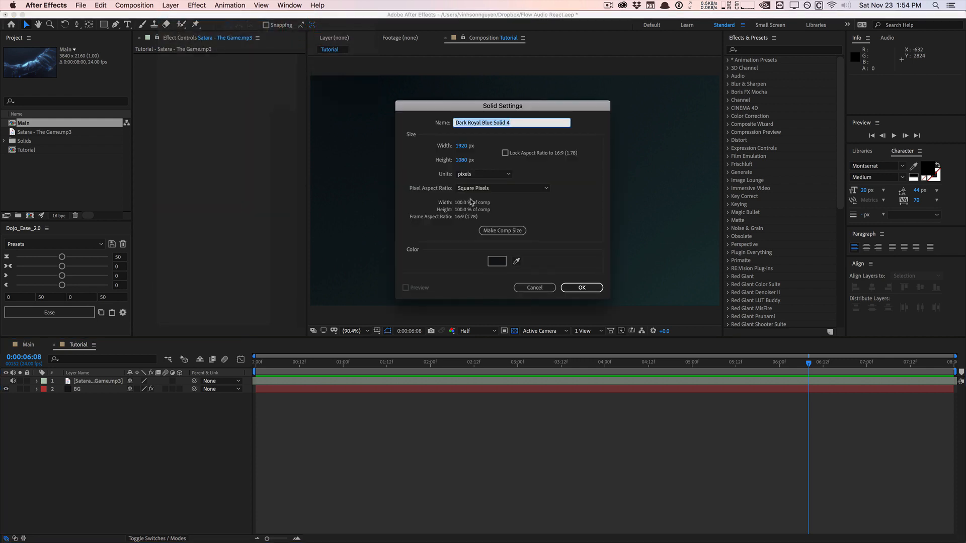
type("Sound Keys")
left_click(579, 288)
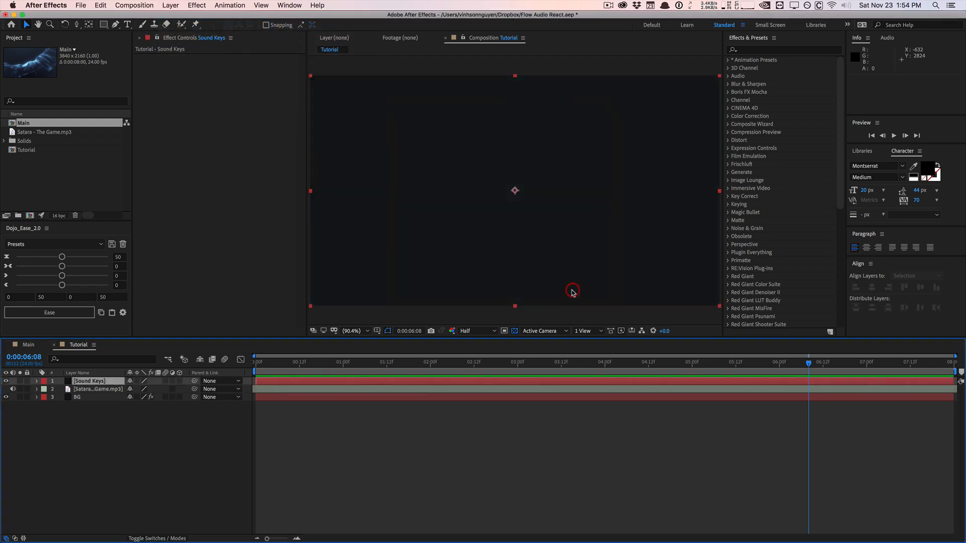
- Find the Trapcode Sound Keys effect by searching for "sound" and apply it to the Sound Keys solid
left_click(745, 49)
type("sound")
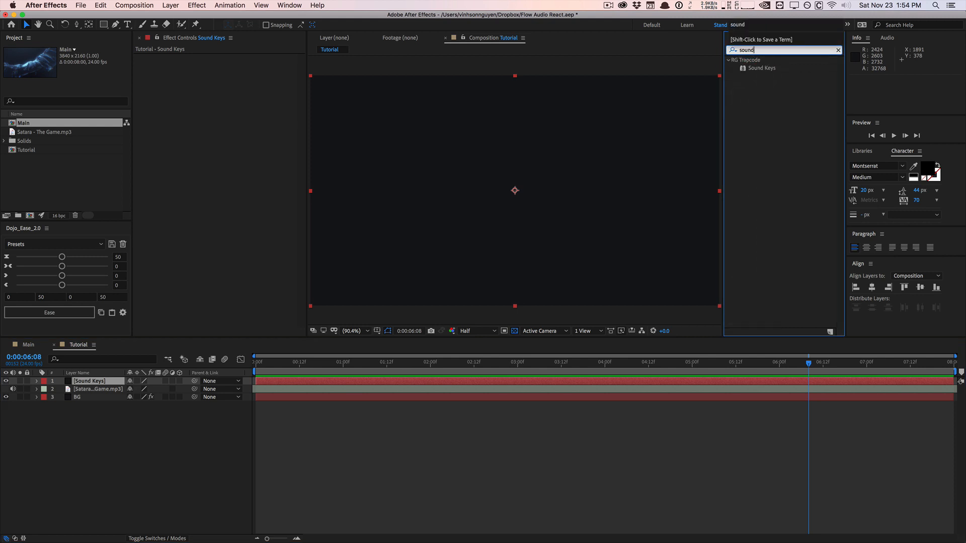
left_click_drag(750, 69, 90, 381)
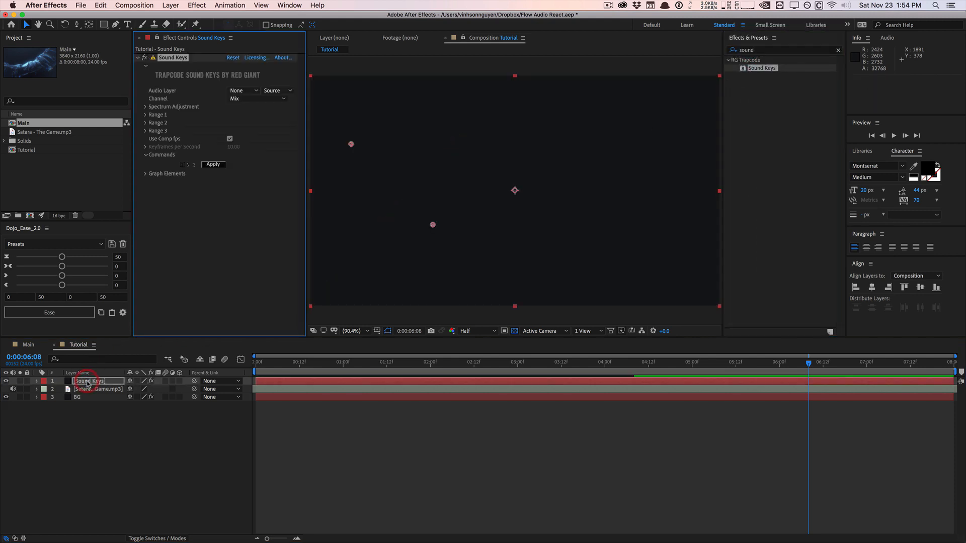
- Set the Sound Keys effect's audio layer to Satara - The Game.mp3
left_click(87, 396)
left_click(89, 389)
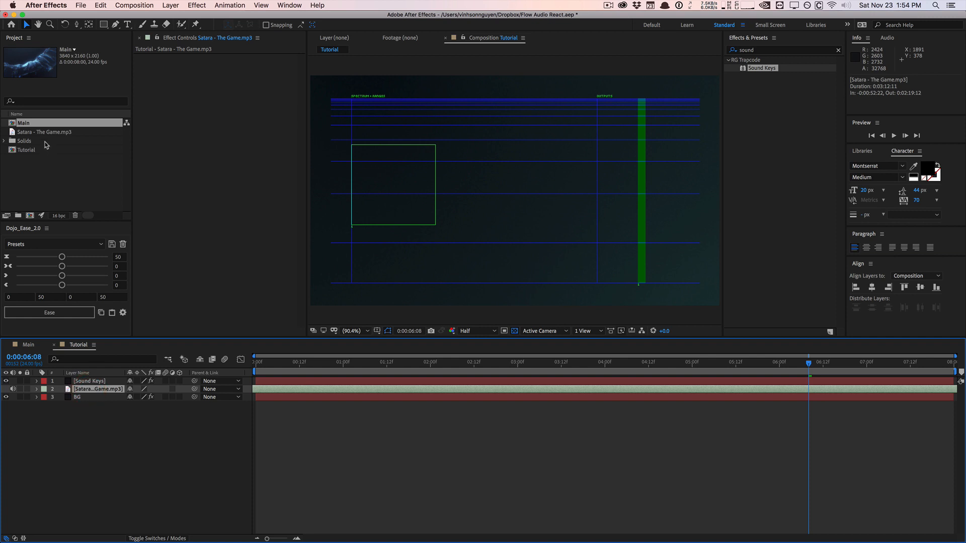
left_click(87, 381)
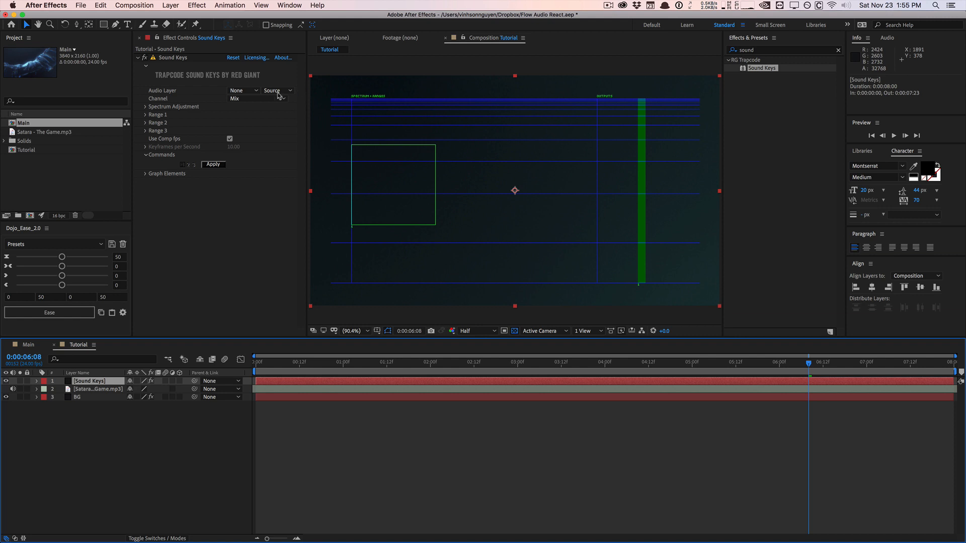
left_click(244, 91)
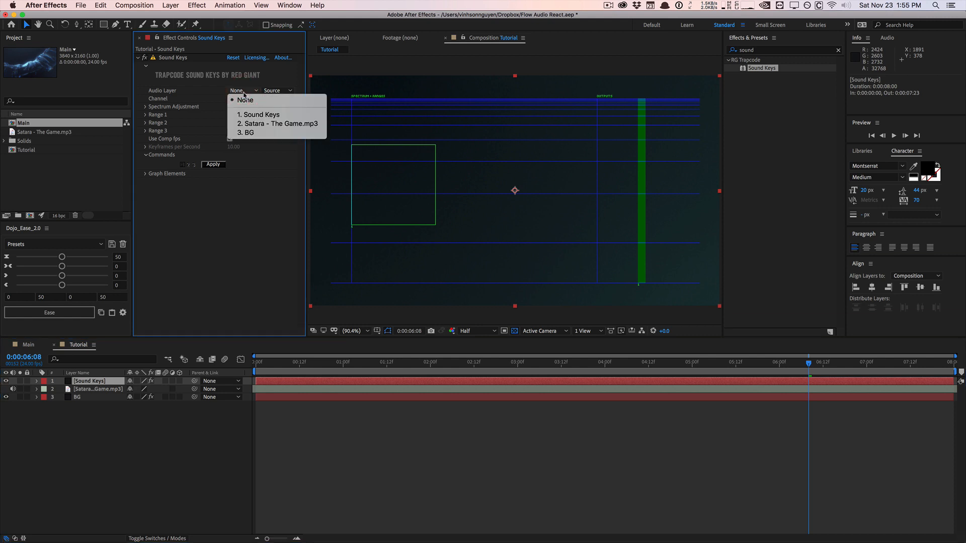
left_click(283, 126)
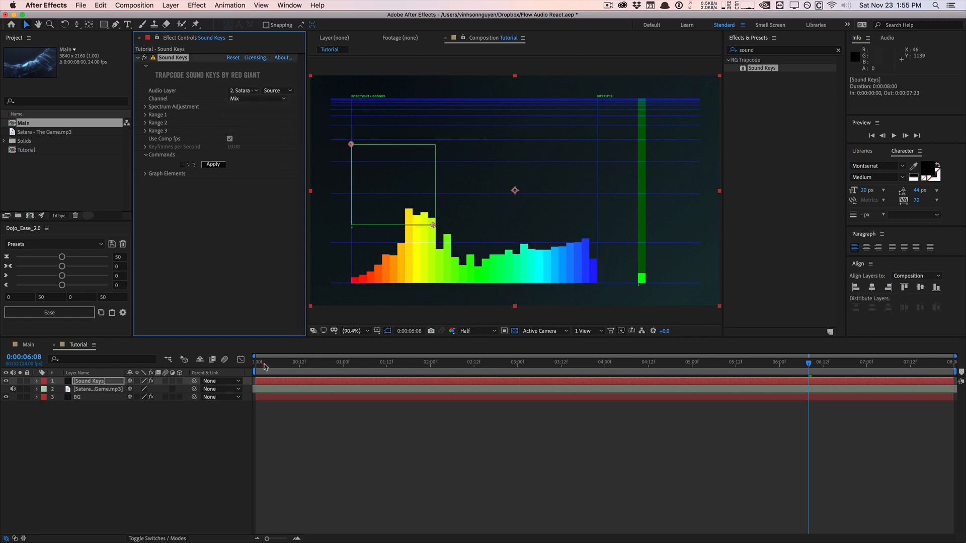
- At 0:00:03:17, fit Range 1 around the tall orange peak, with corners at about 377.8, 80.7 and 421.2, 985.1
left_click_drag(265, 367, 580, 337)
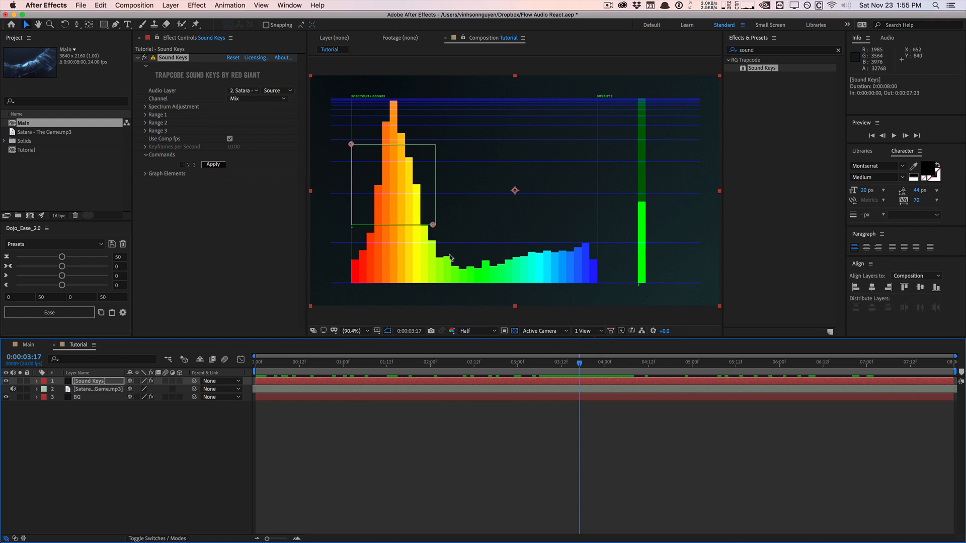
left_click(147, 115)
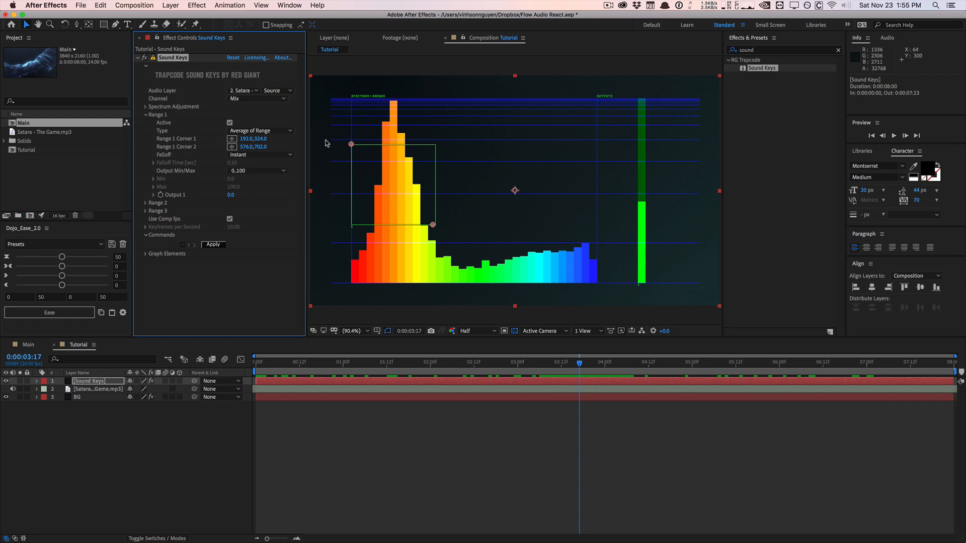
left_click_drag(353, 146, 389, 95)
left_click_drag(432, 225, 399, 286)
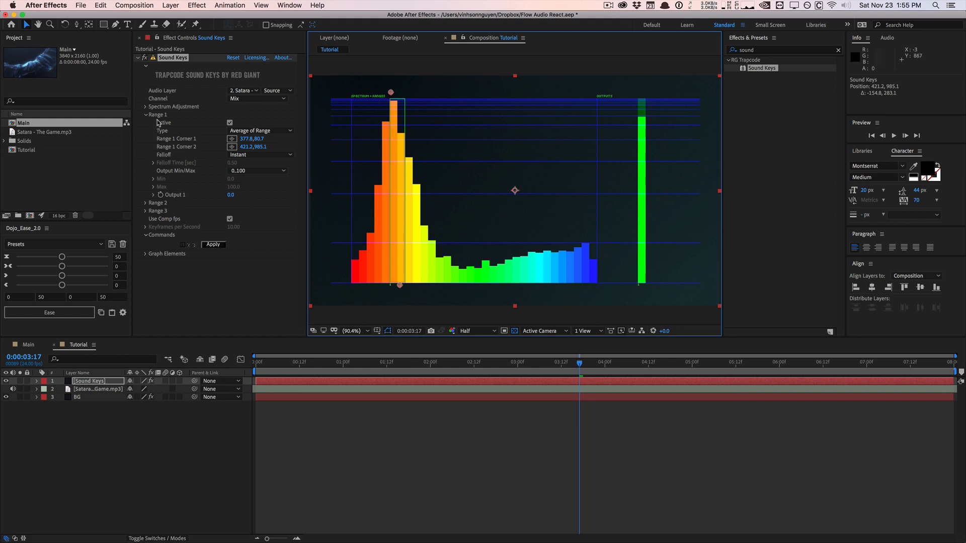
- Configure Range 1 with type Average of Range, Output Min/Max 0..1 and falloff None (integrate)
left_click(254, 132)
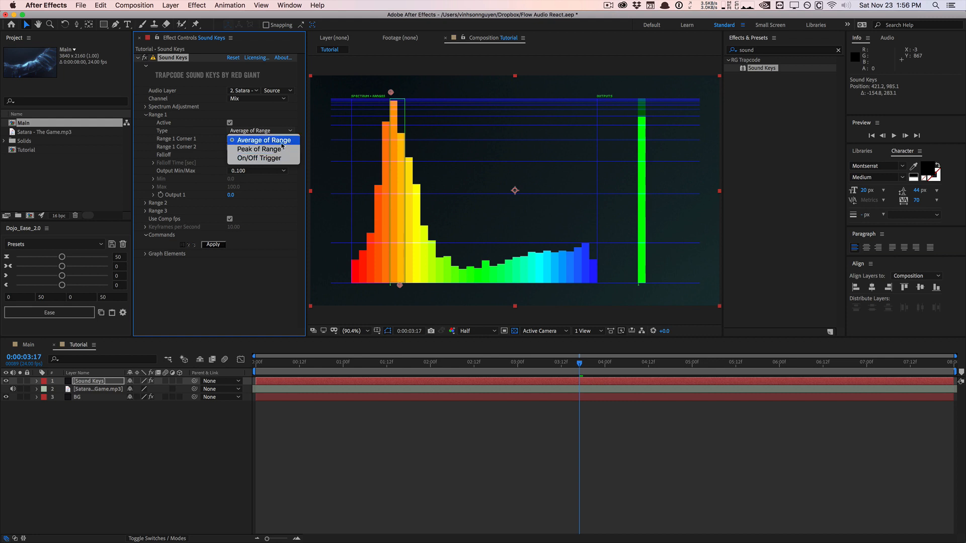
left_click(282, 144)
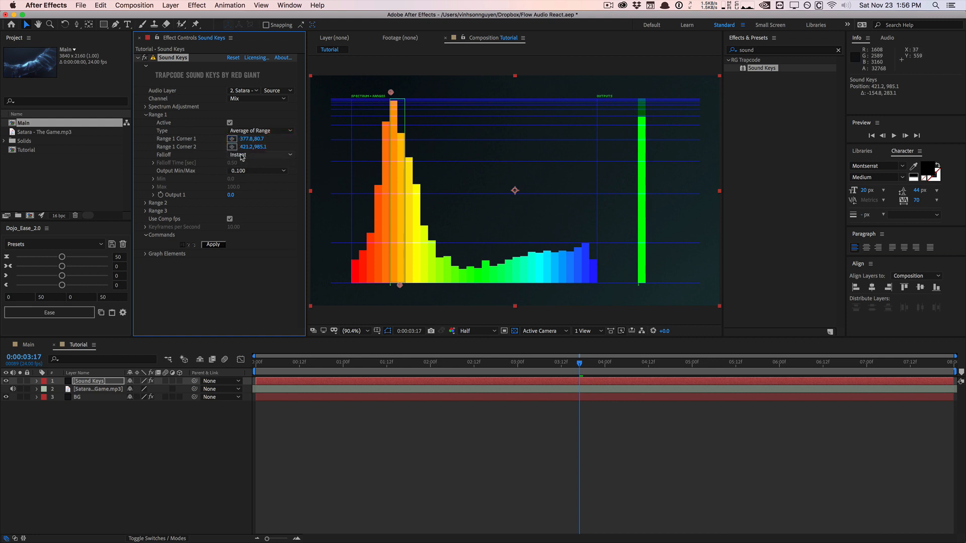
left_click(260, 171)
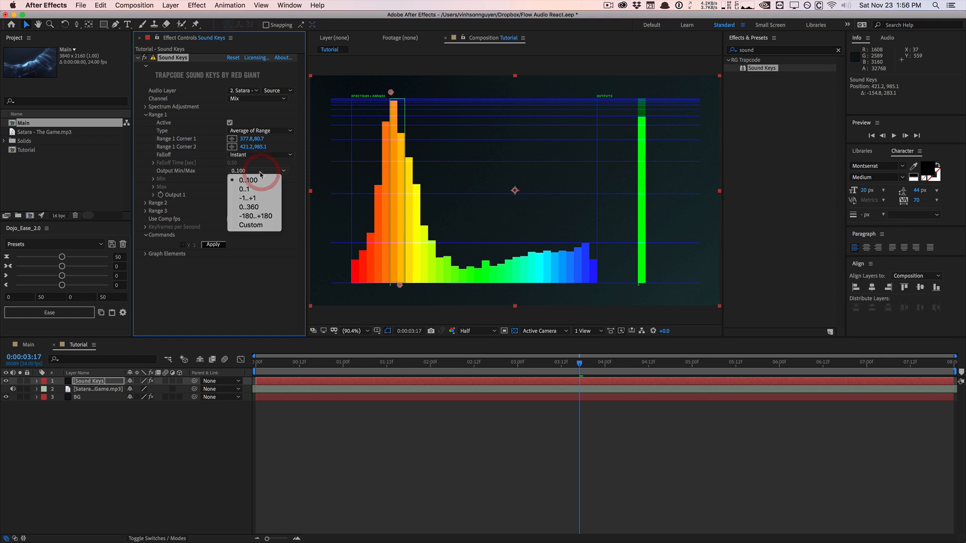
left_click(260, 174)
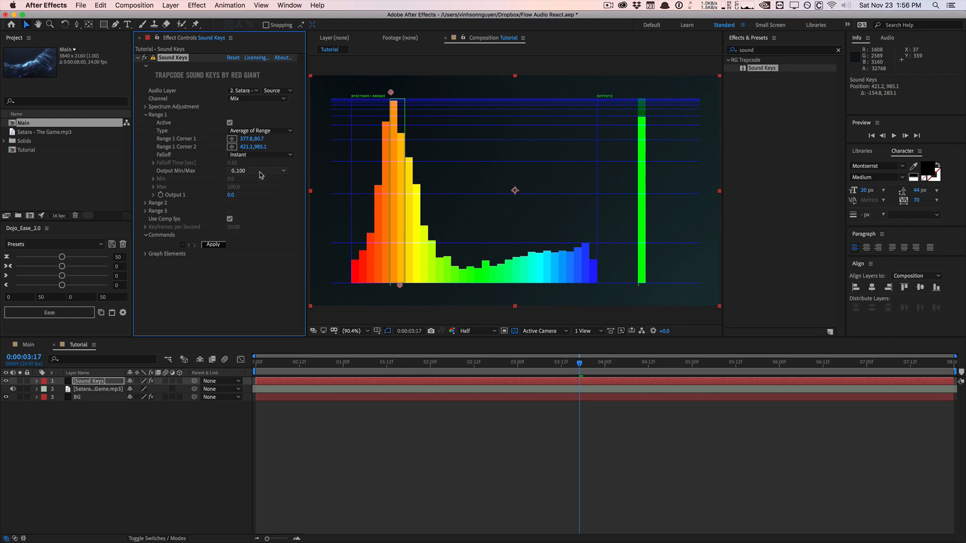
left_click(259, 172)
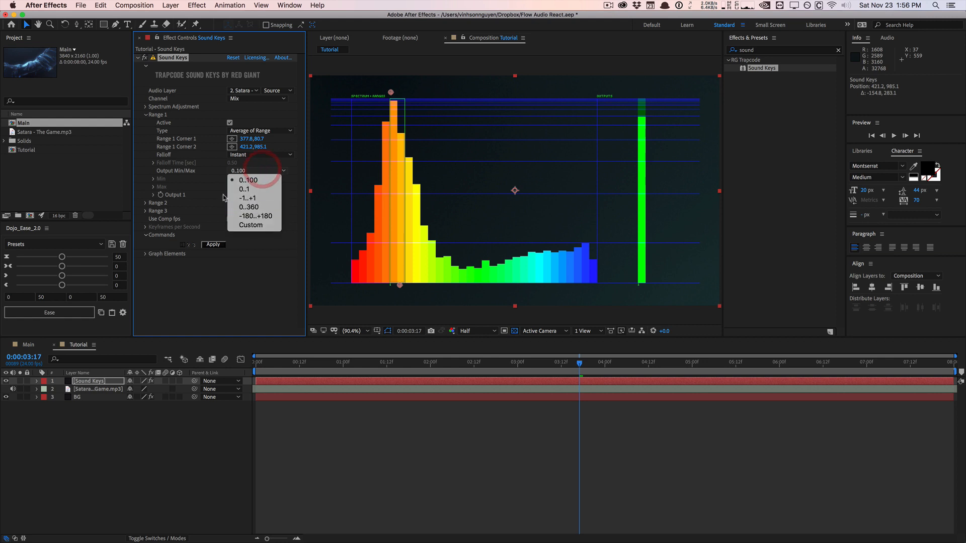
left_click(275, 193)
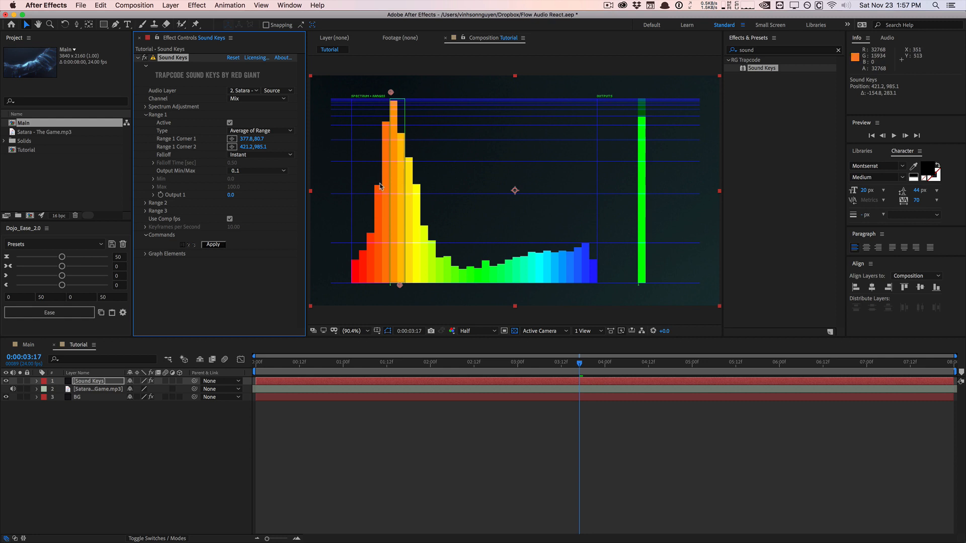
left_click(235, 157)
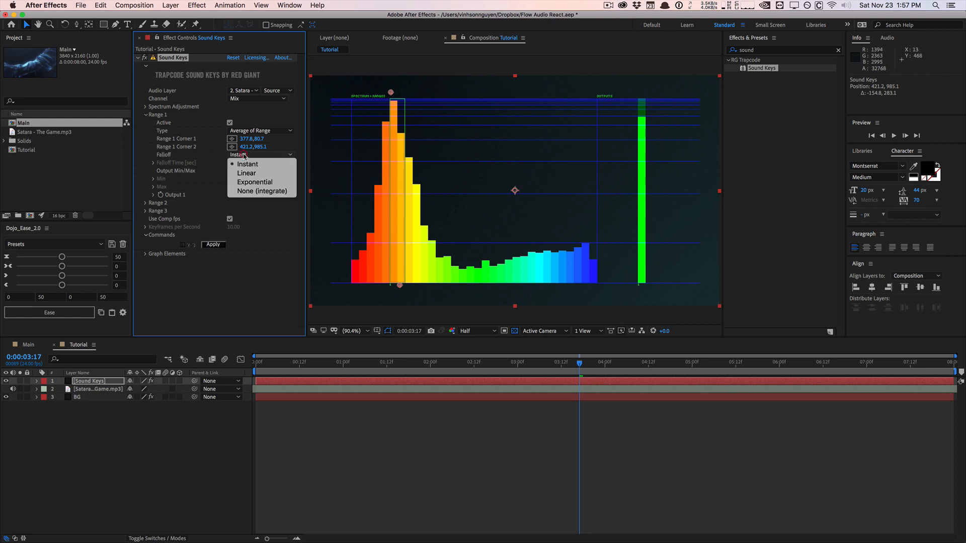
left_click(284, 193)
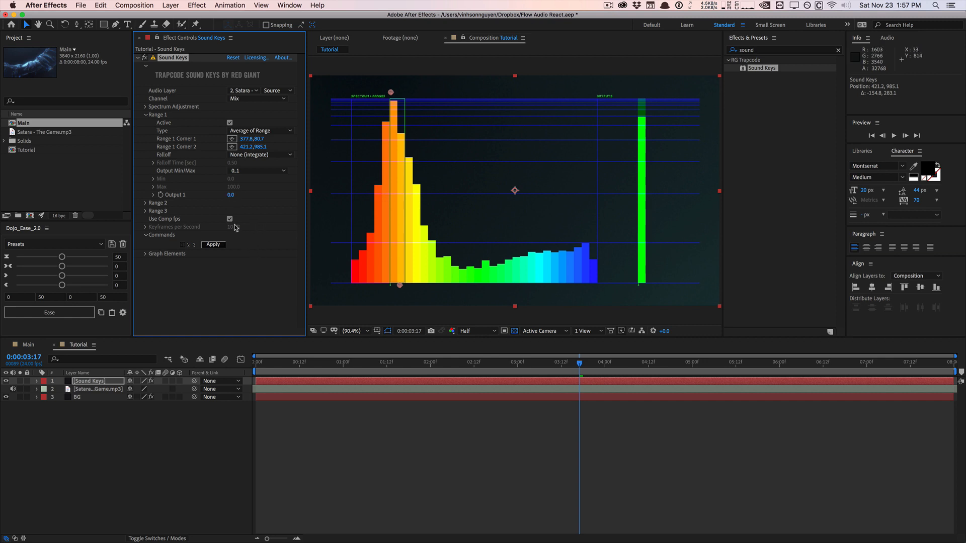
- Activate Range 2 and fit it around the blue peak at 0:00:03:11, with corners at about 1178.5, 570.6 and 1201.1, 983.1
left_click(145, 203)
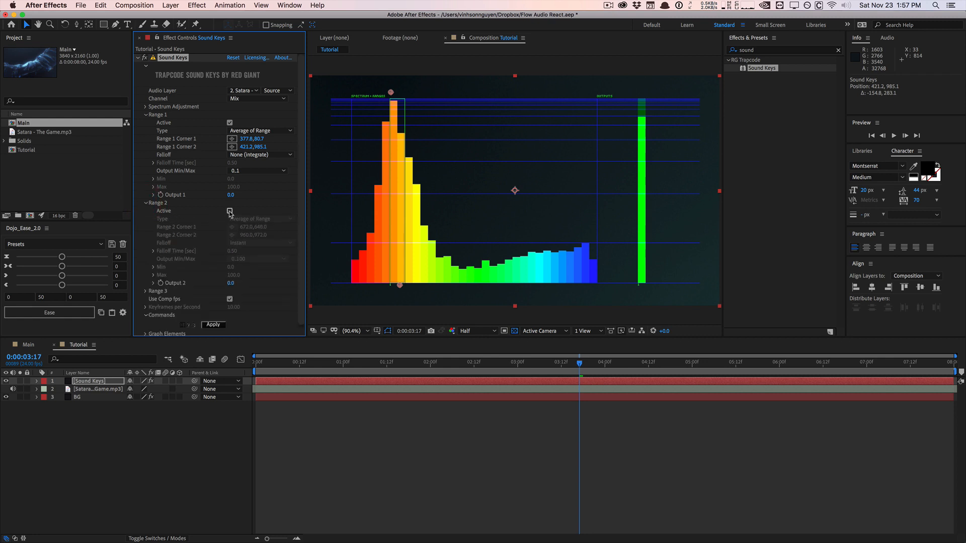
scroll(292, 198, "down", 1)
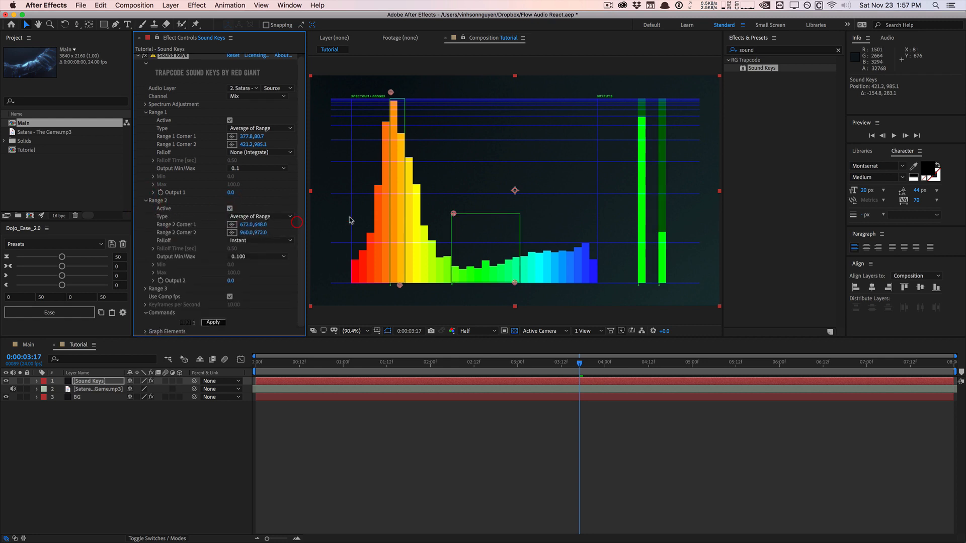
left_click_drag(529, 364, 559, 343)
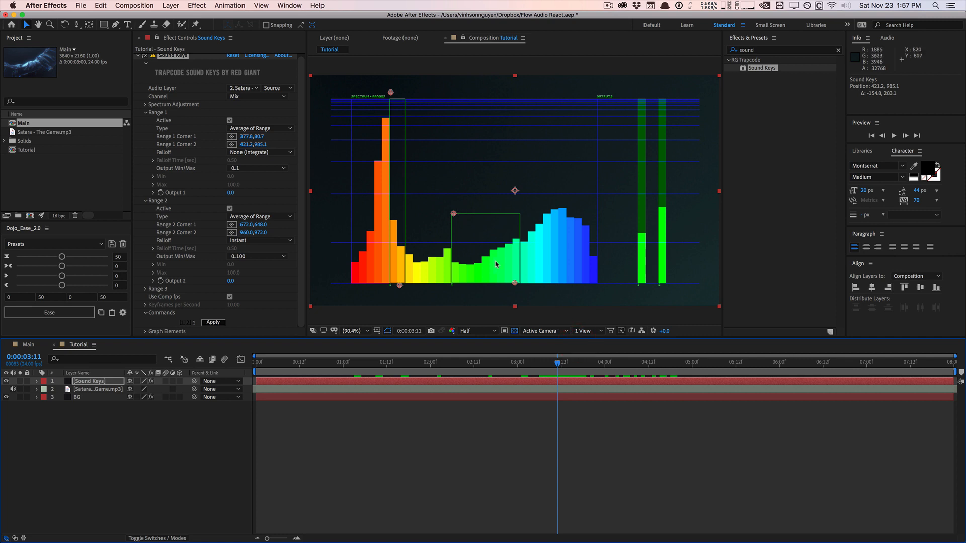
left_click_drag(515, 283, 572, 288)
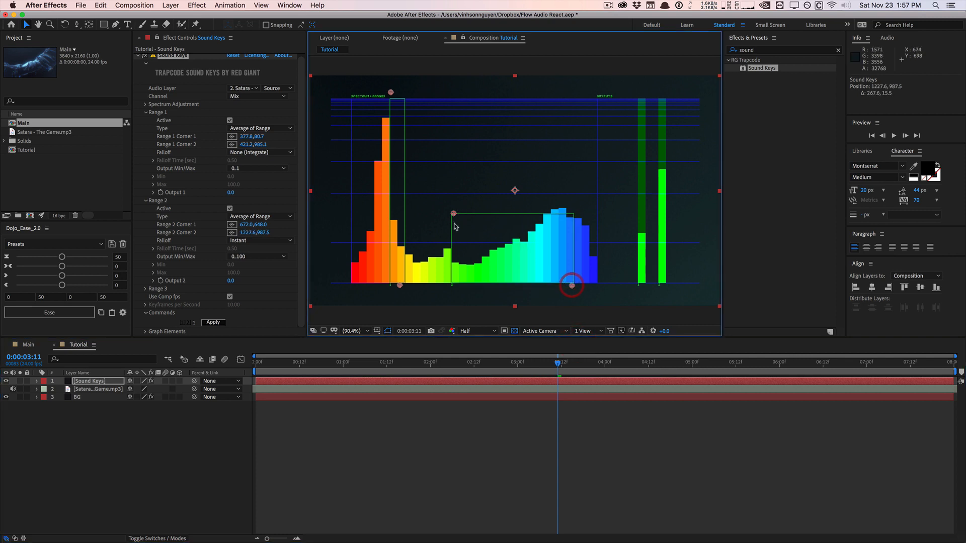
left_click_drag(454, 213, 561, 198)
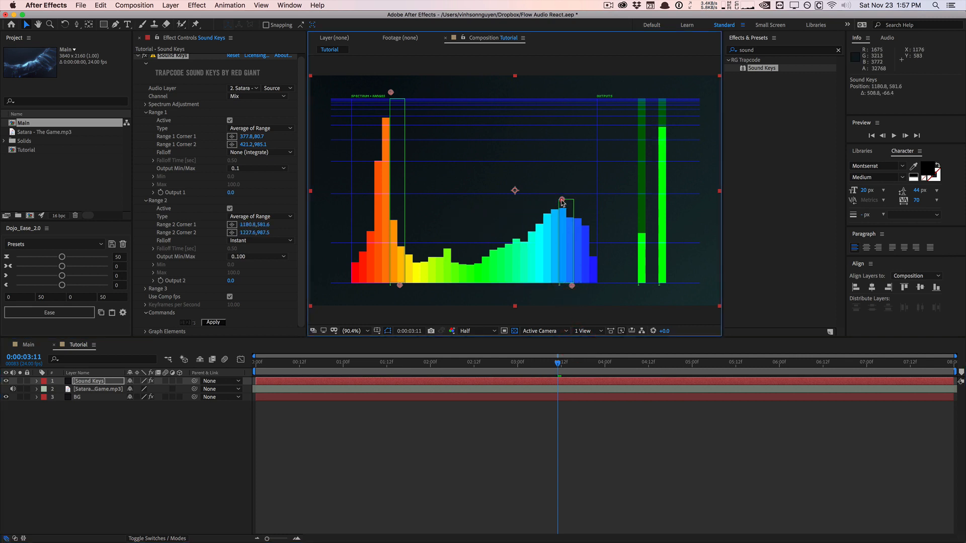
left_click_drag(575, 287, 568, 286)
left_click(219, 460)
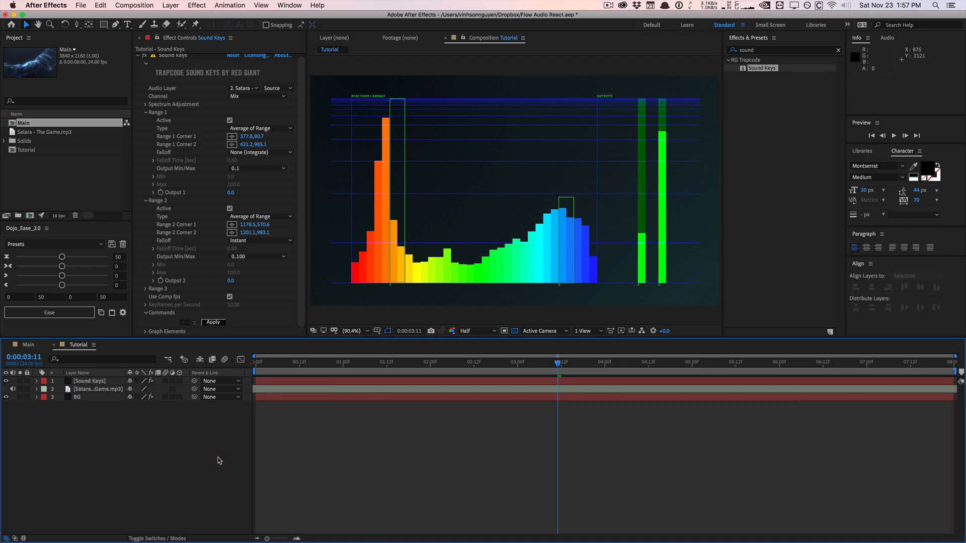
- Preview the composition and scrub between about 0:00:03:08 and 0:00:04:08 to examine how the output bars react to the music
key("space")
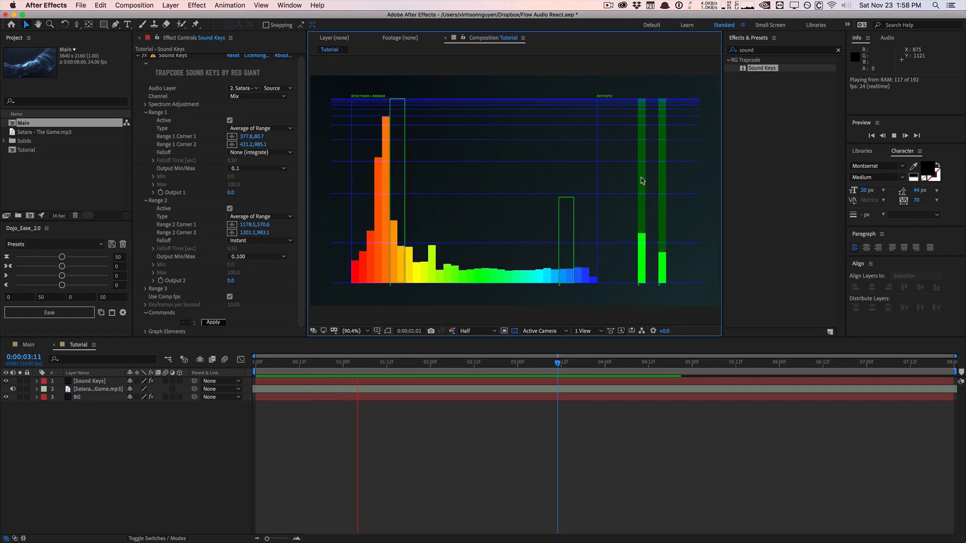
left_click_drag(433, 363, 635, 352)
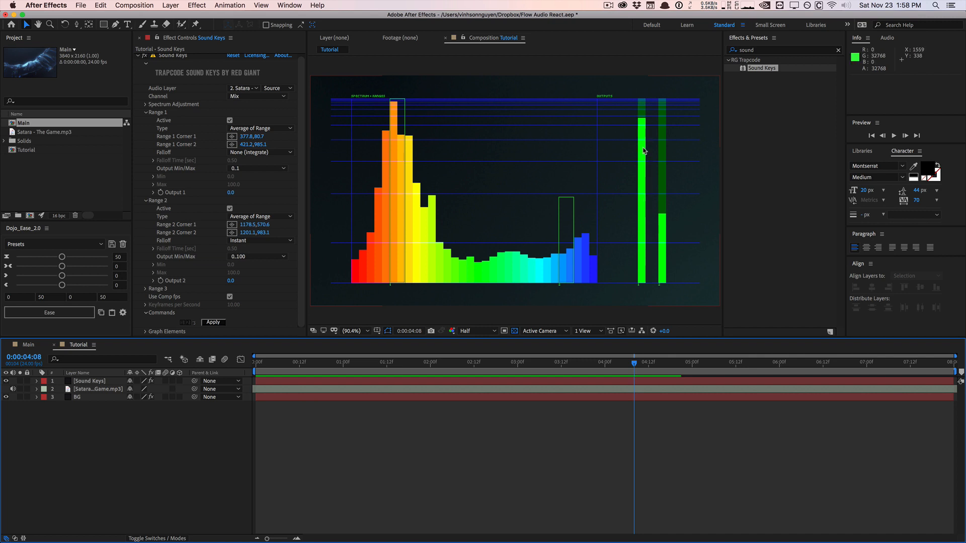
left_click_drag(635, 362, 490, 362)
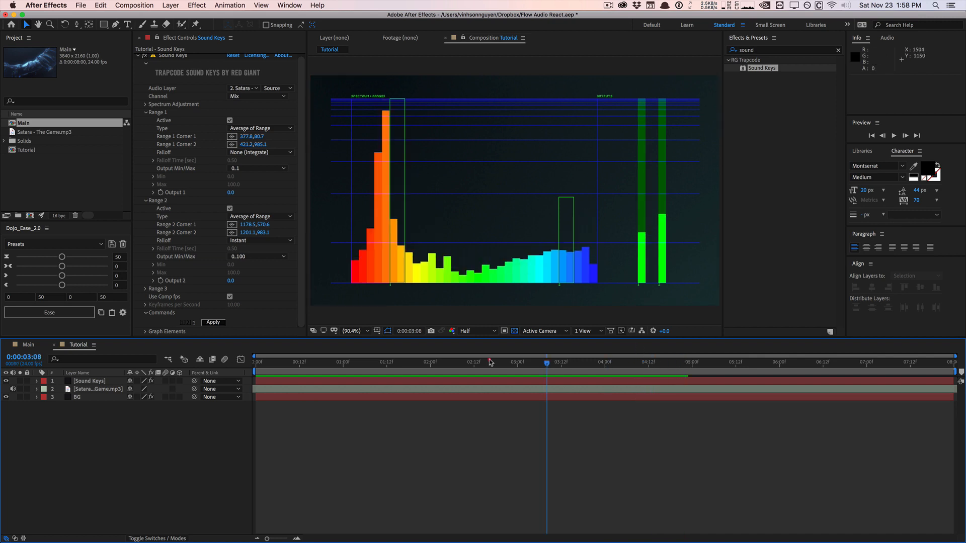
key("space")
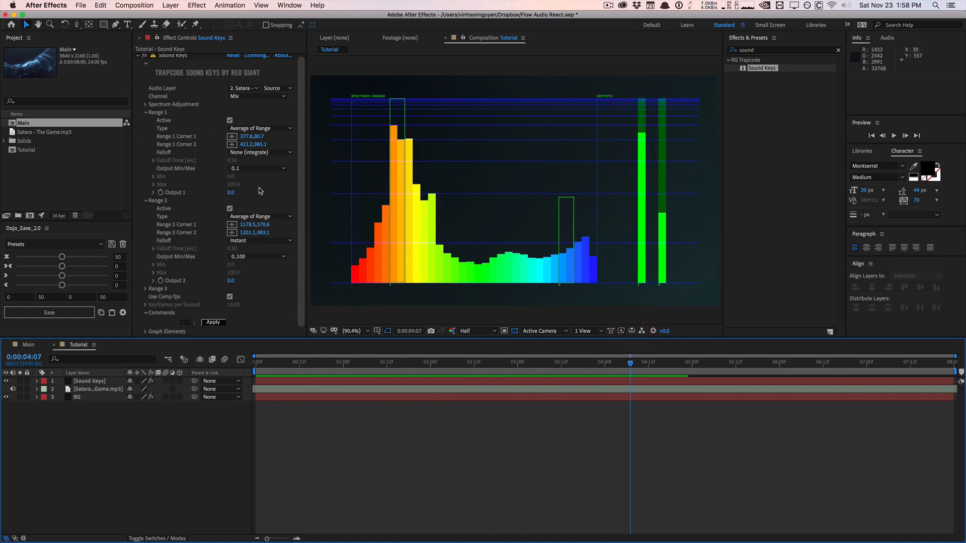
- Set Range 2's falloff to None (integrate) and its Output Min/Max to 0..1
left_click(254, 244)
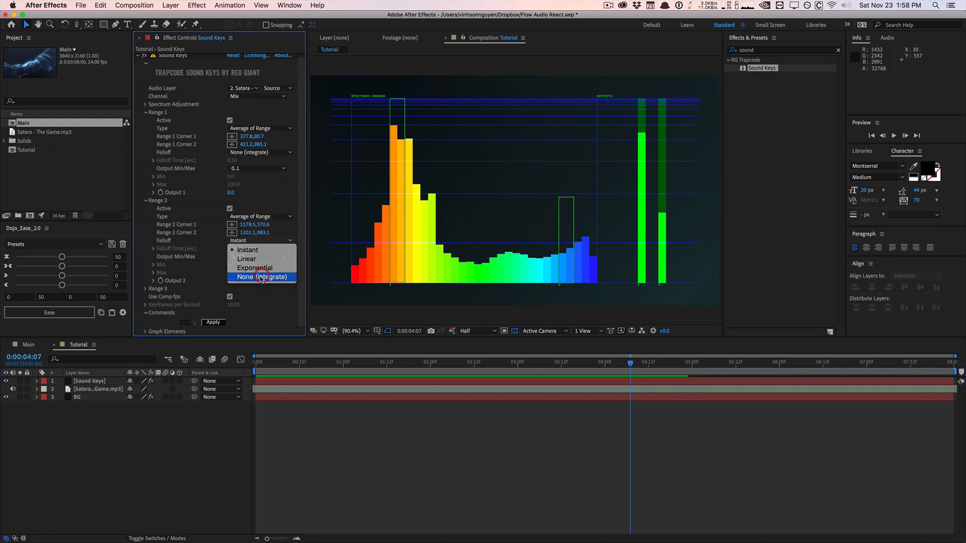
left_click(257, 279)
left_click(263, 260)
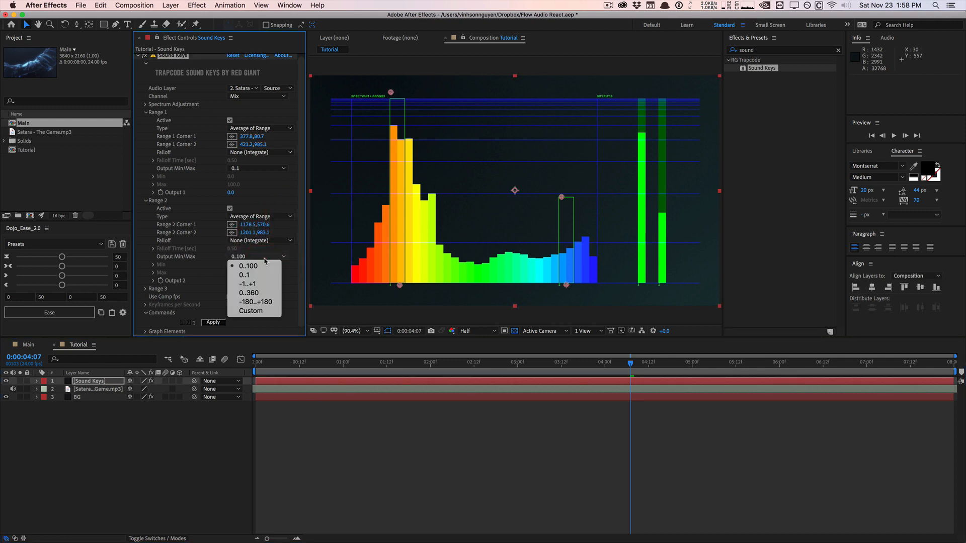
left_click(263, 268)
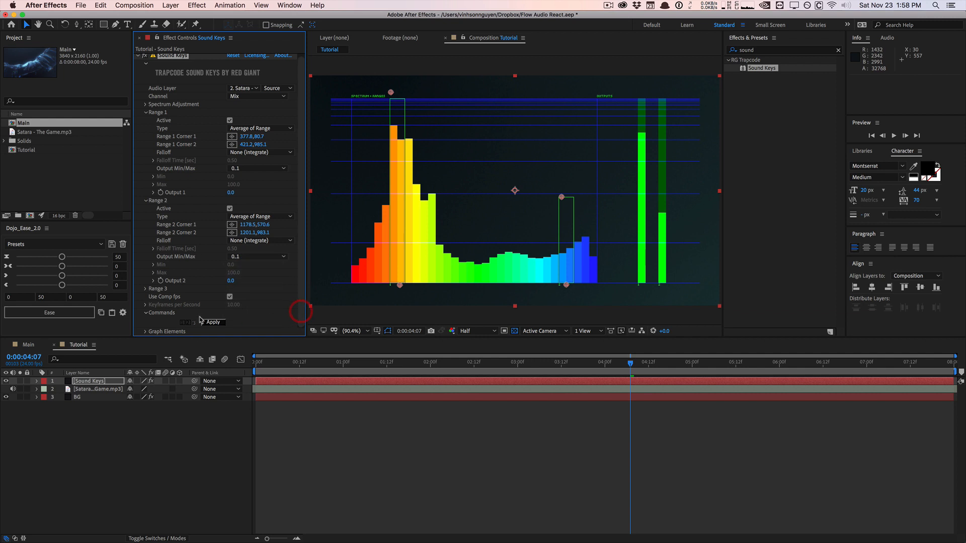
- Activate Range 3 and fit it over Range 1's area, with corners at about 376.9, 101.6 and 428.2, 985.3
left_click(146, 290)
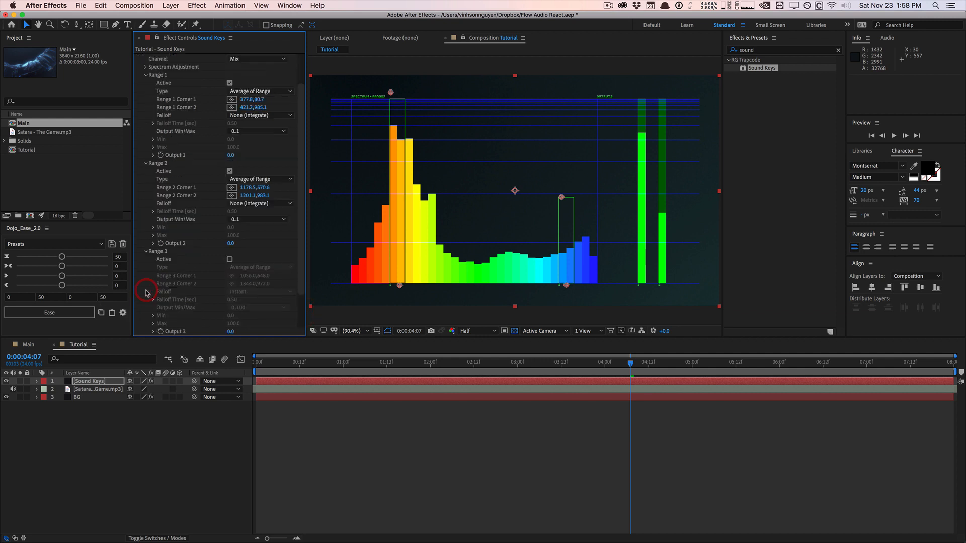
scroll(156, 282, "down", 1)
left_click(230, 238)
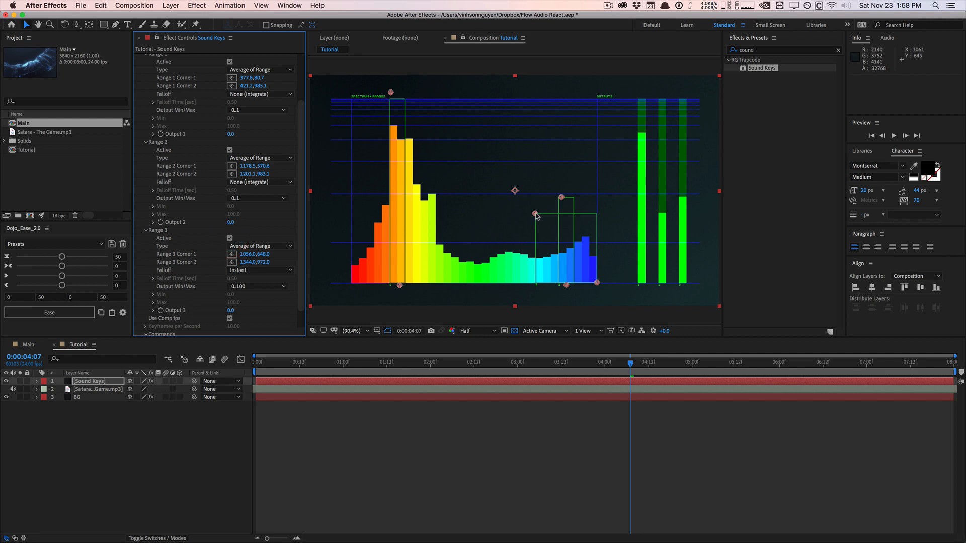
left_click_drag(535, 214, 391, 96)
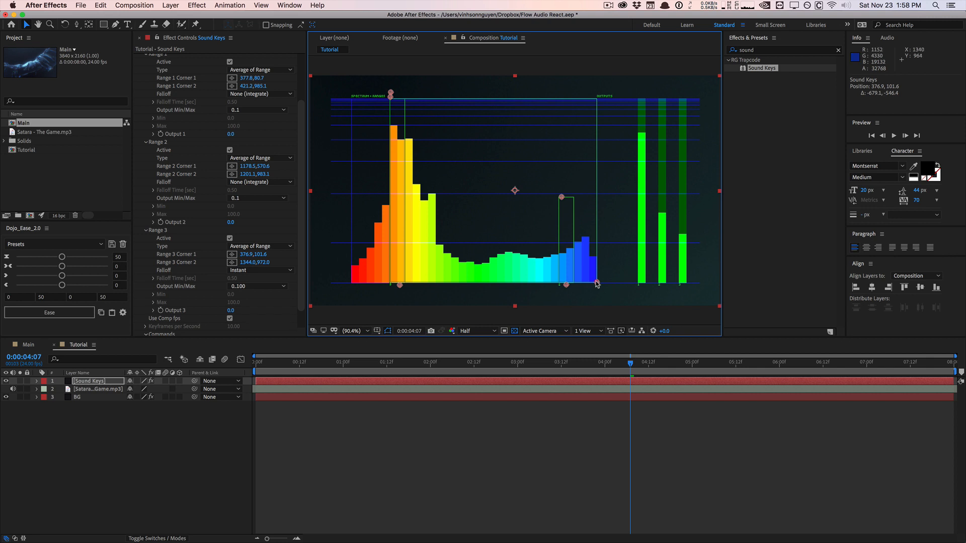
left_click_drag(597, 283, 401, 286)
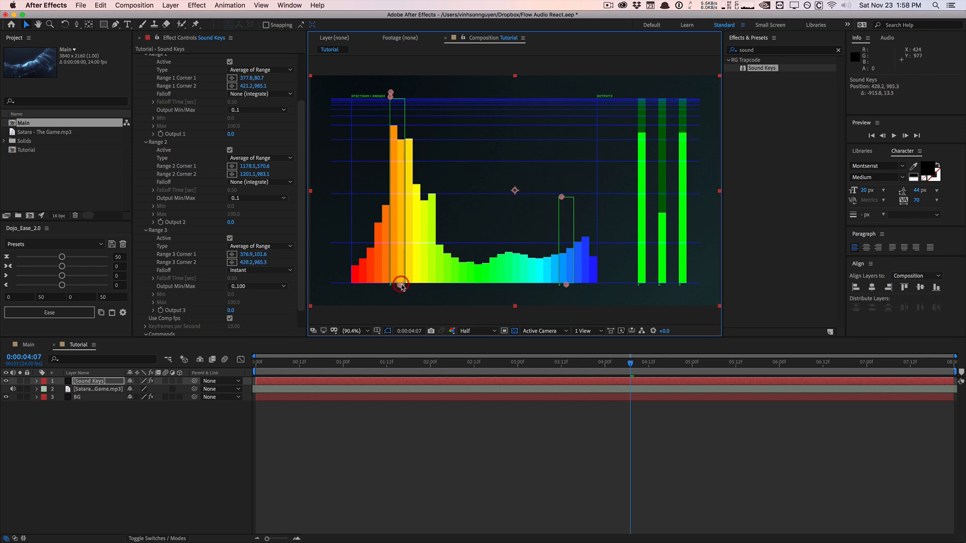
- Configure Range 3 with falloff Instant and Output Min/Max 0..1
left_click(248, 271)
left_click(254, 280)
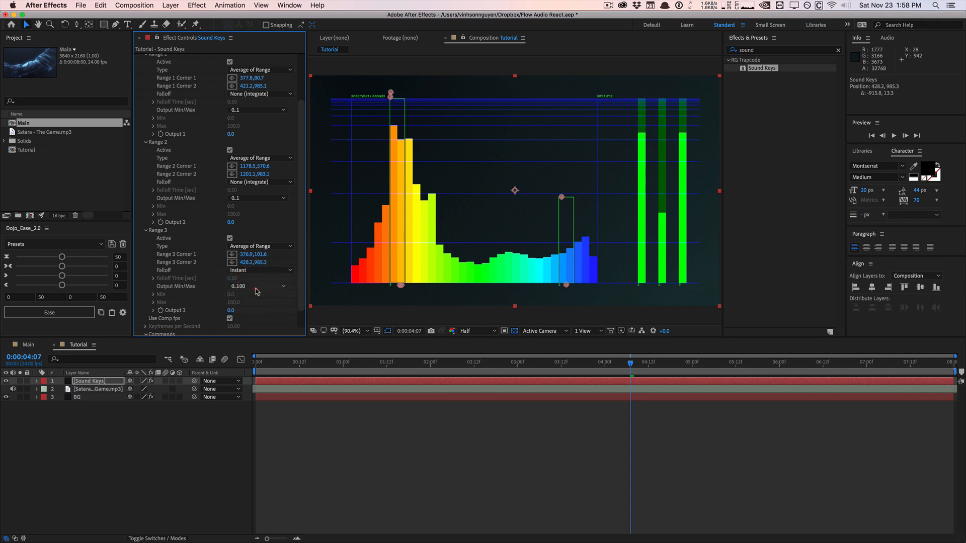
left_click(257, 286)
left_click(259, 304)
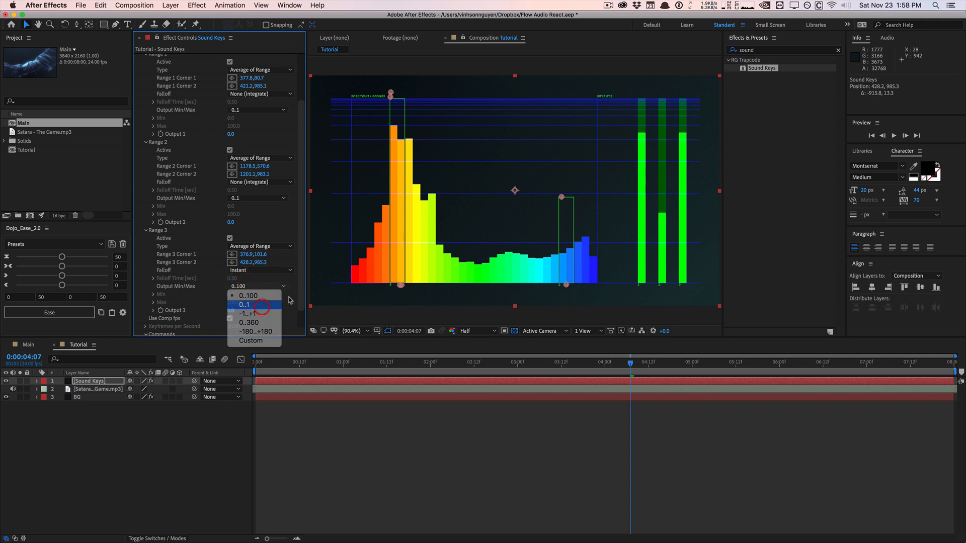
mouse_move(300, 290)
left_mouse_down()
mouse_move(301, 303)
mouse_move(301, 280)
left_mouse_up()
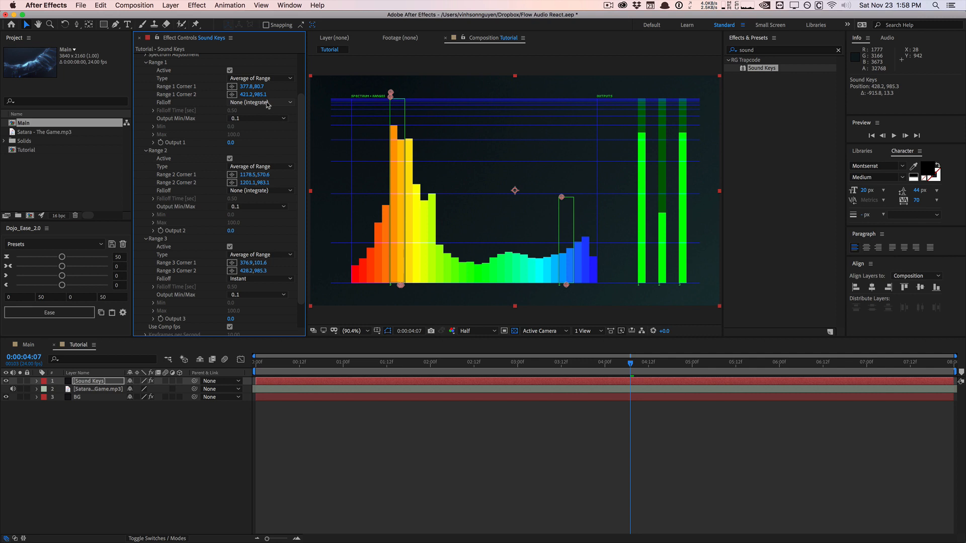
scroll(301, 110, "down", 2)
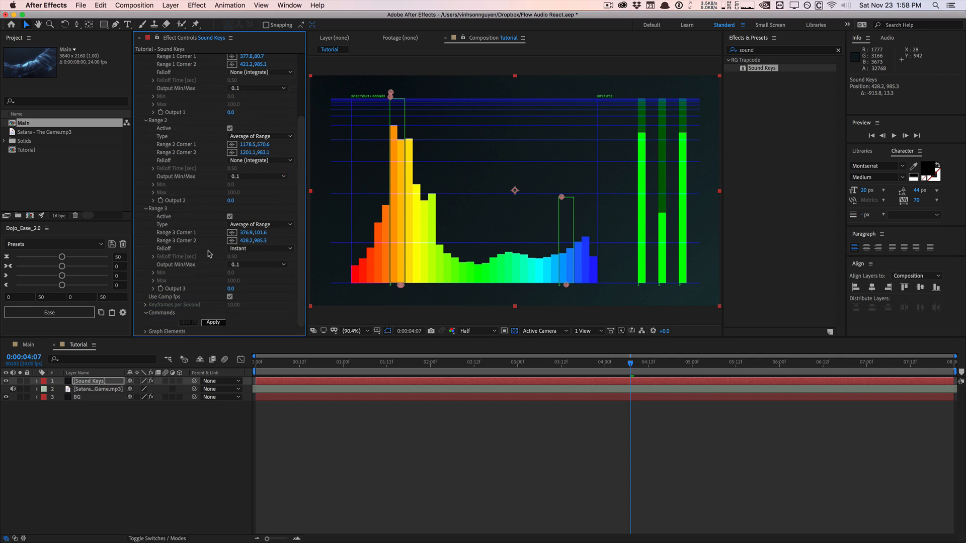
left_click(252, 250)
left_click(253, 255)
left_click_drag(301, 246, 299, 214)
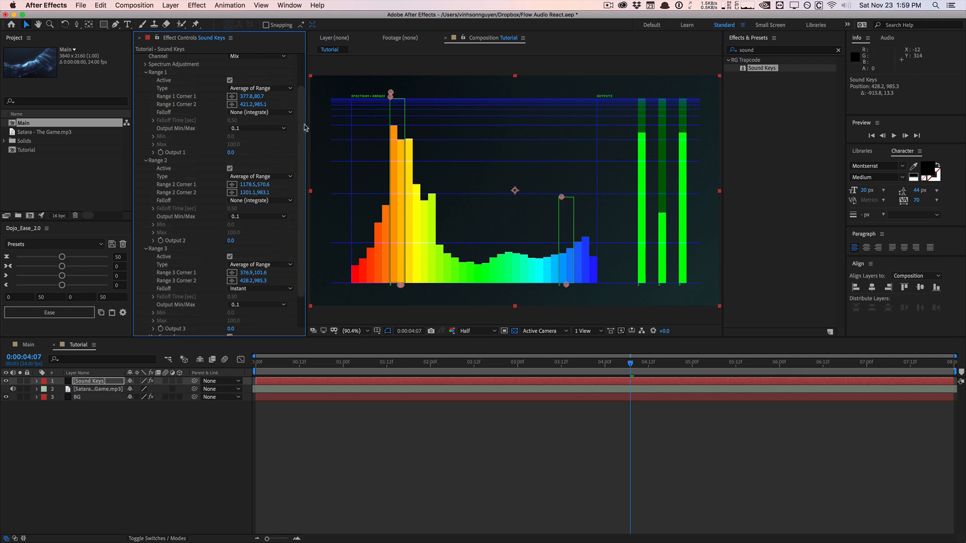
left_click_drag(302, 128, 302, 207)
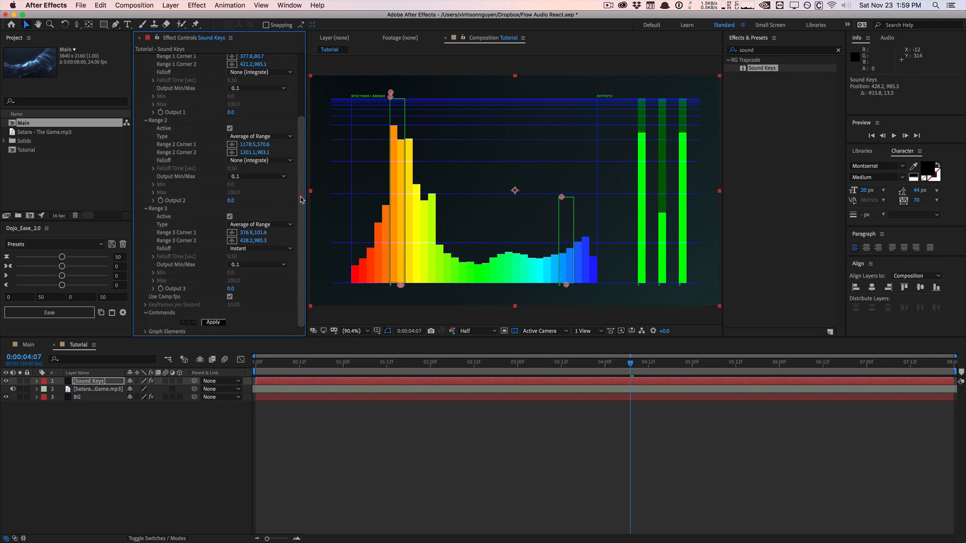
- Apply the Sound Keys command to generate the output keyframes, and reveal the layer's keyframed properties in the timeline
left_click(213, 324)
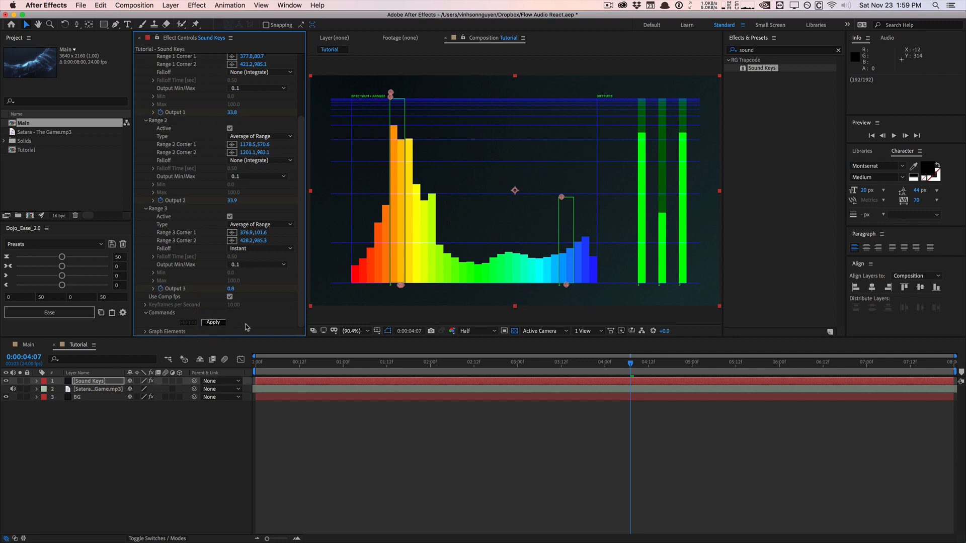
left_click(106, 382)
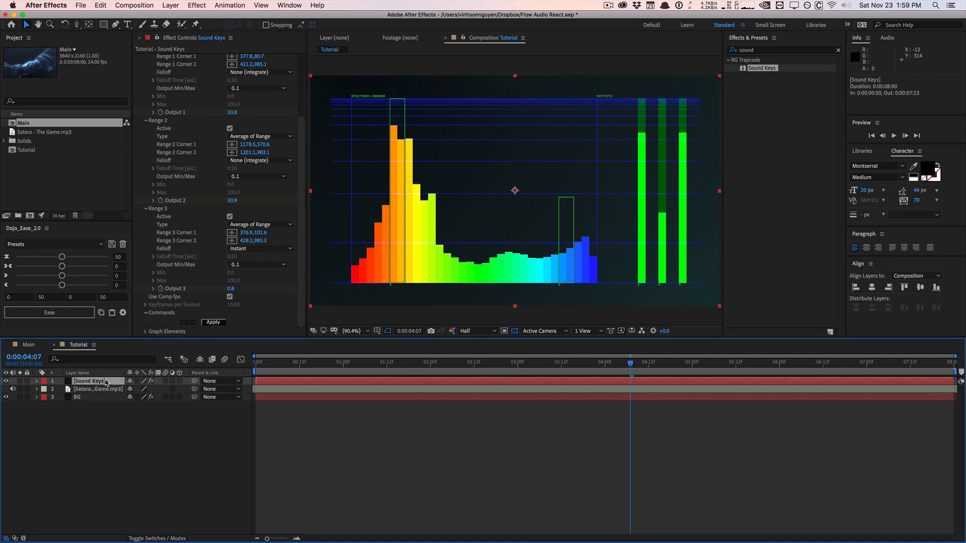
key("u")
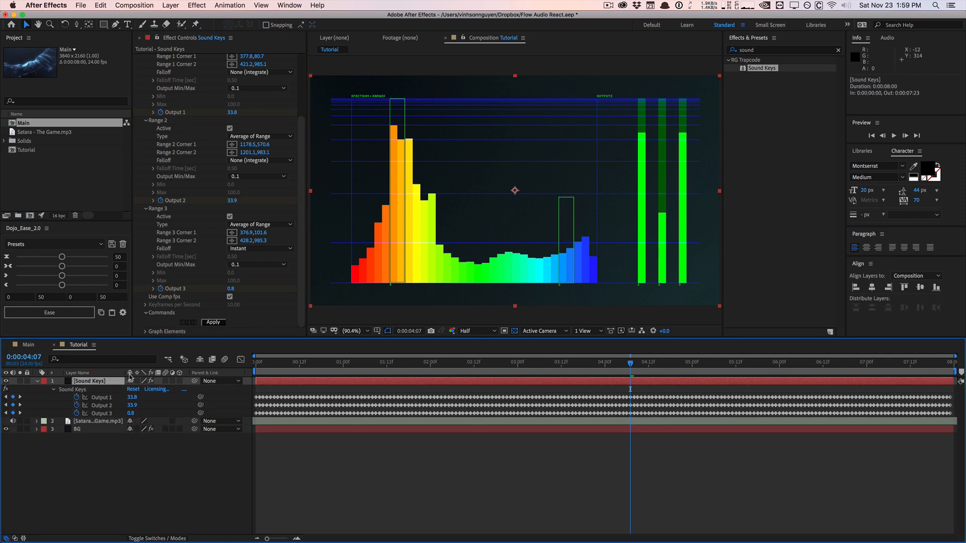
- Go through the keyframed outputs and move across the timeline to examine how Output 3's values follow the beat
left_click(107, 398)
left_click(107, 406)
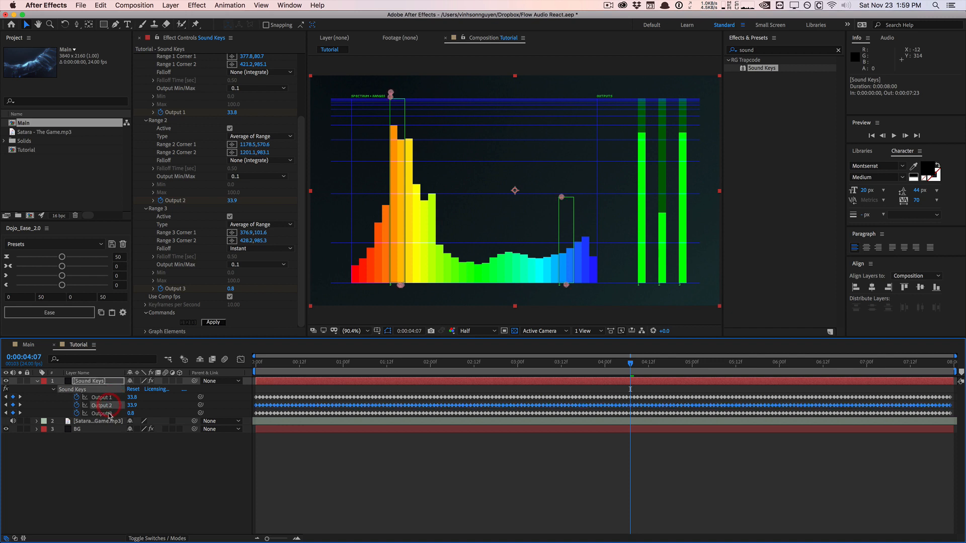
left_click(109, 414)
left_click(311, 362)
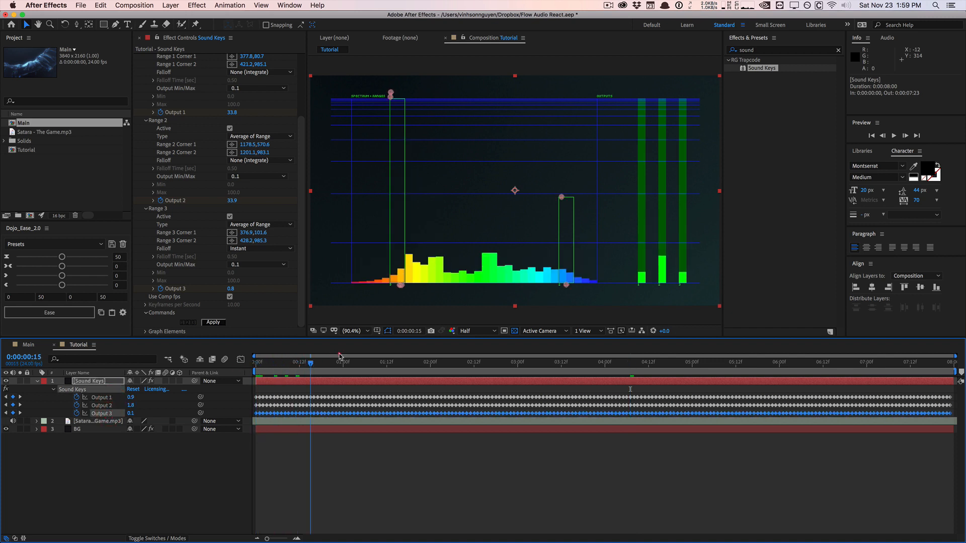
key("space")
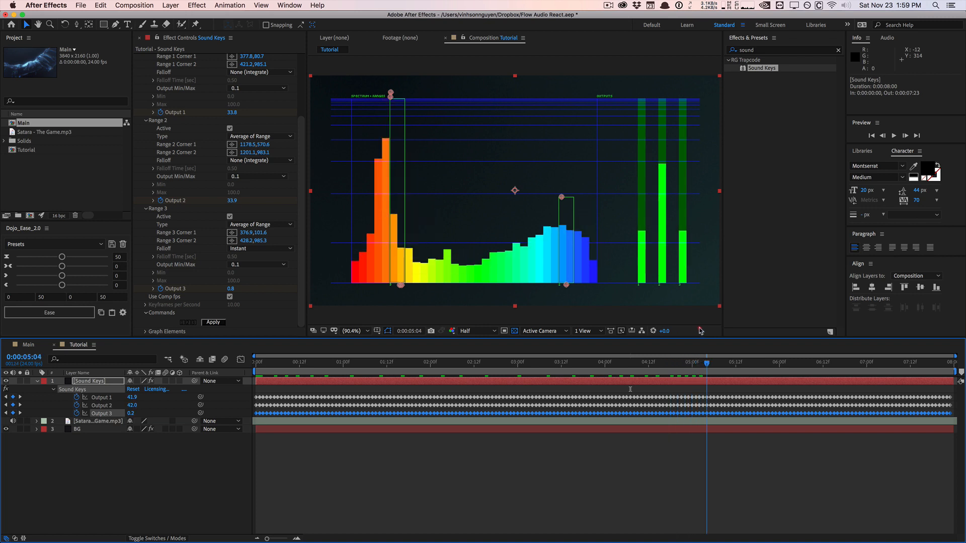
left_click_drag(700, 329, 649, 354)
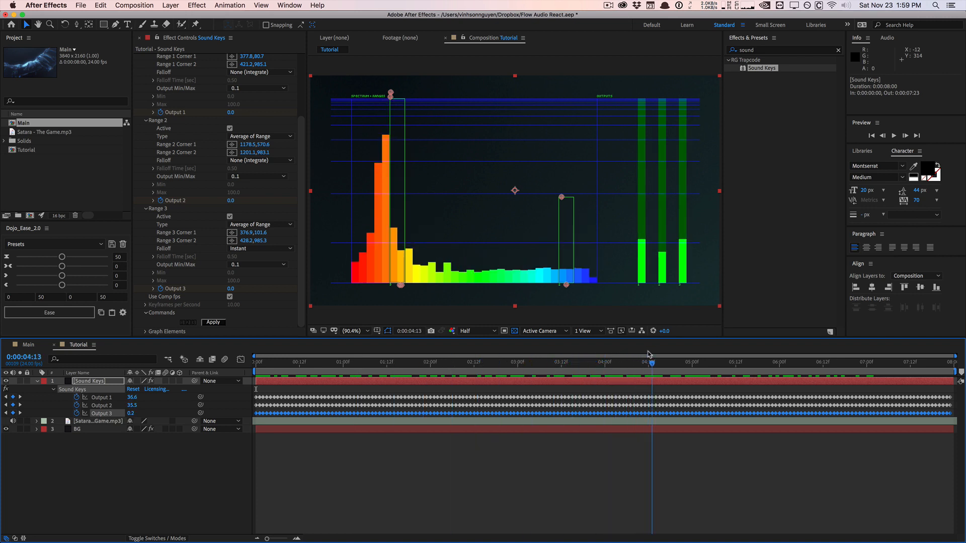
- Scrub the timeline to compare how the values of Output 1 and Output 2 change over time
left_click(101, 398)
left_click(102, 405)
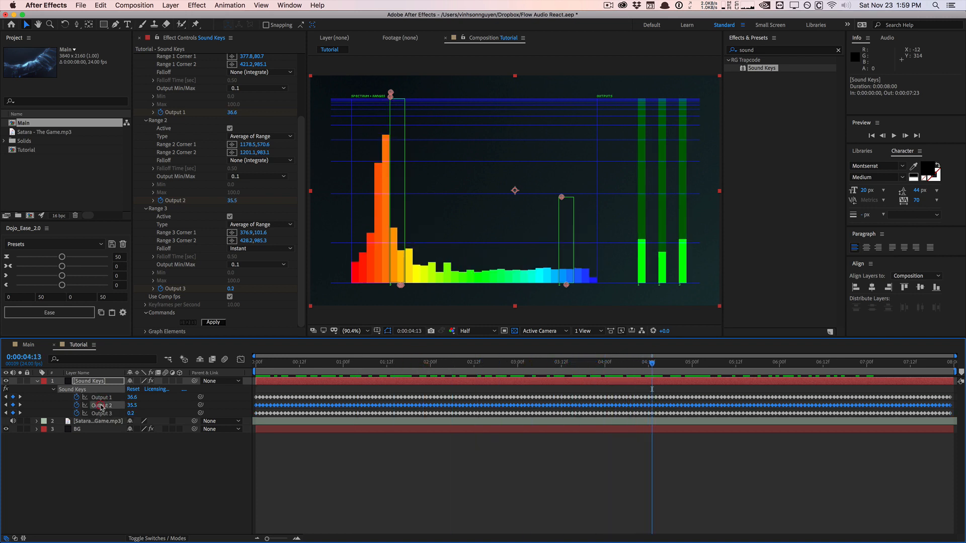
left_click(285, 361)
left_click_drag(314, 358, 797, 317)
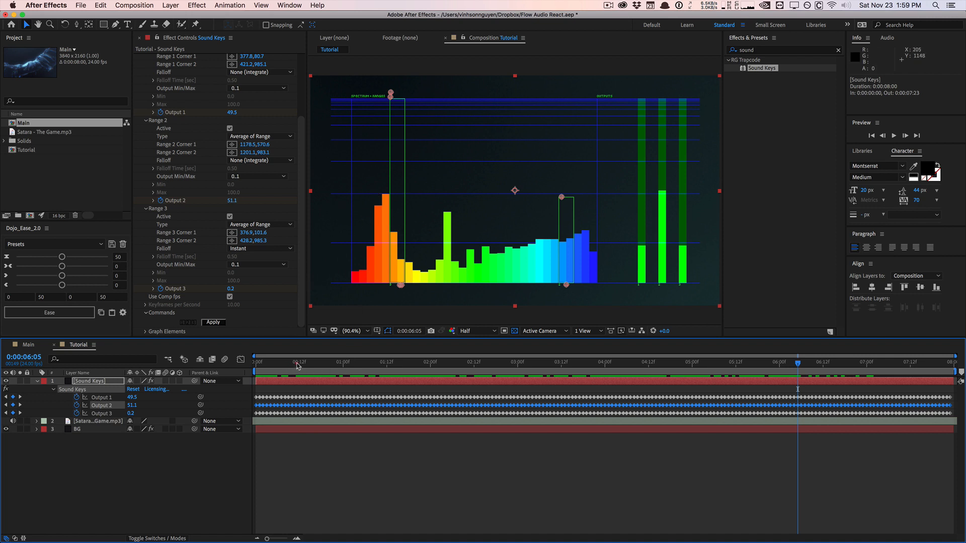
left_click_drag(298, 366, 634, 362)
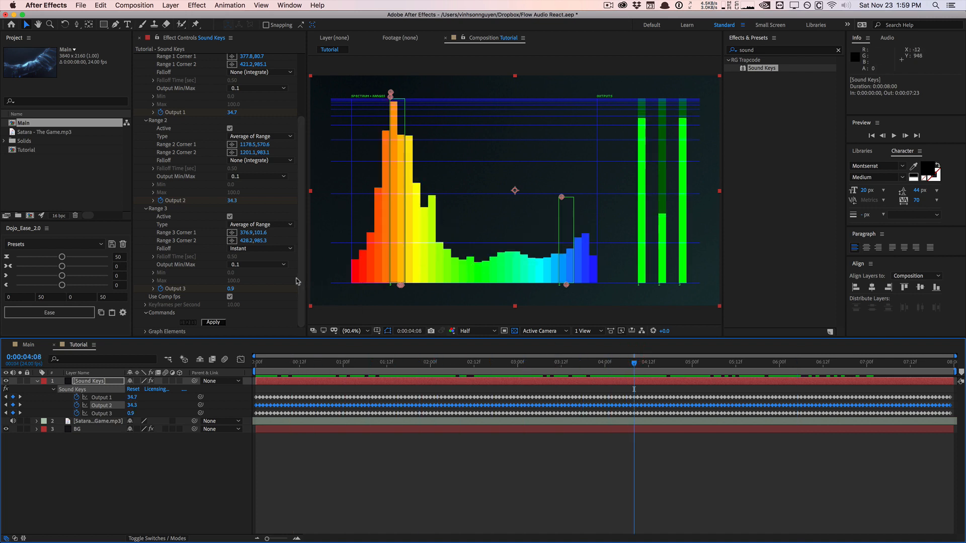
- Hide the Sound Keys layer and leave all layers and outputs deselected
left_click_drag(302, 276, 310, 159)
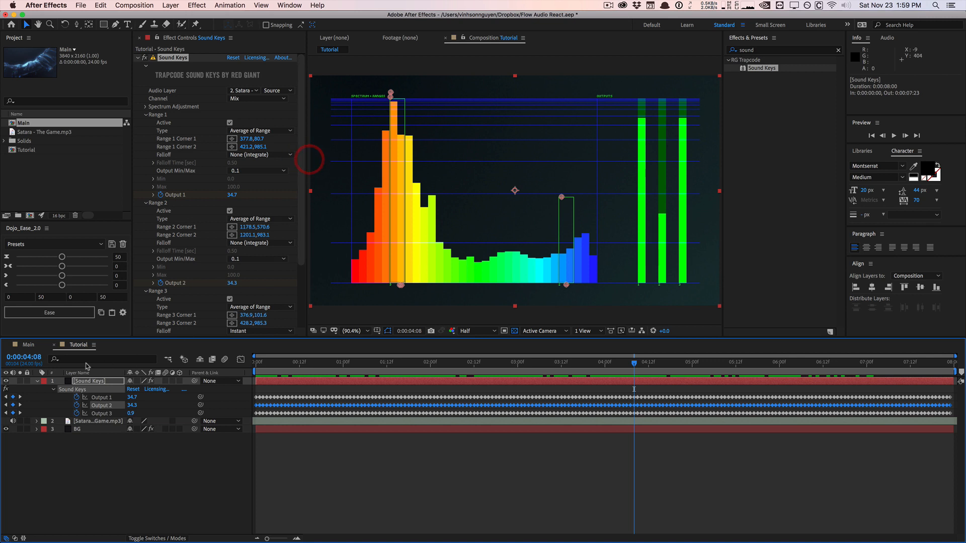
left_click(6, 381)
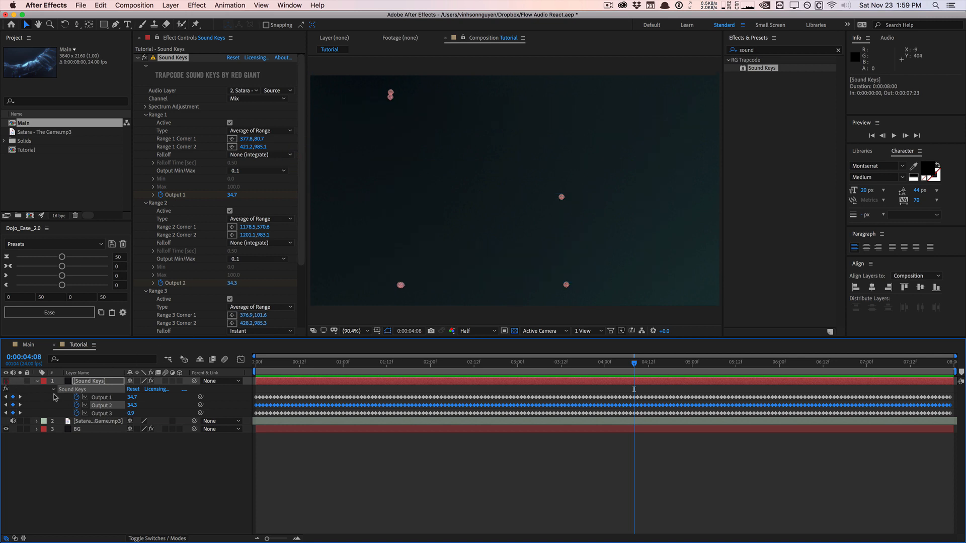
left_click(101, 398)
left_click(101, 406)
left_click(101, 414)
left_click(103, 449)
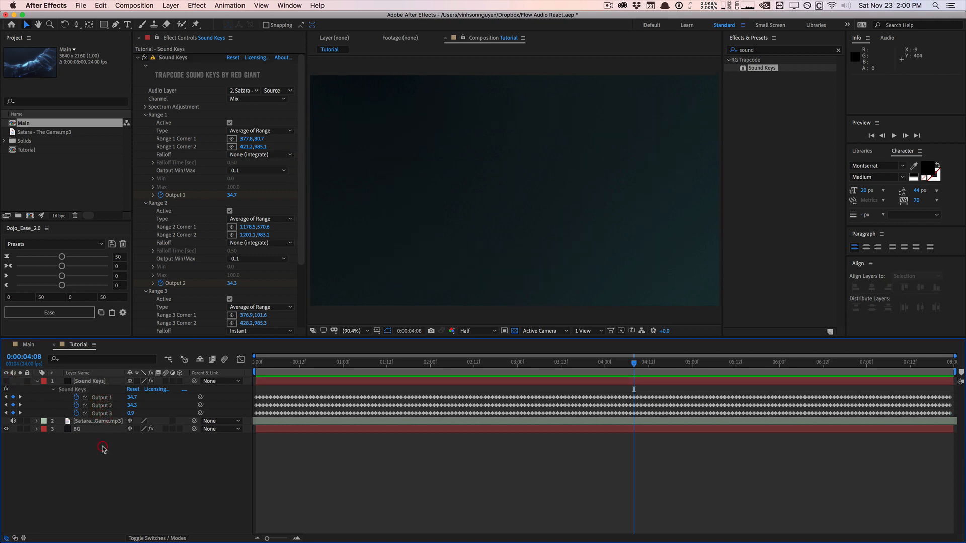
- Create a new 1920 x 1080 px solid layer named Mir
left_click(184, 5)
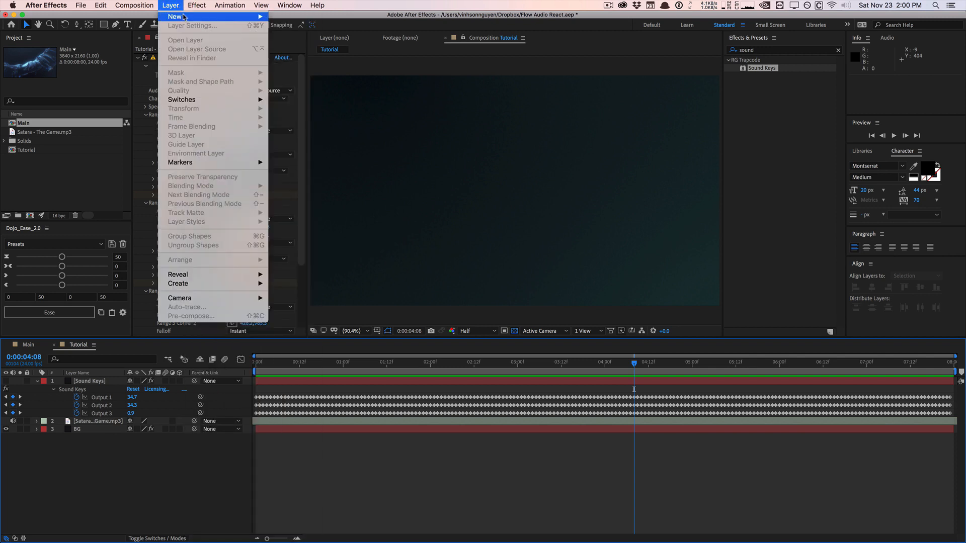
mouse_move(201, 16)
left_click(291, 29)
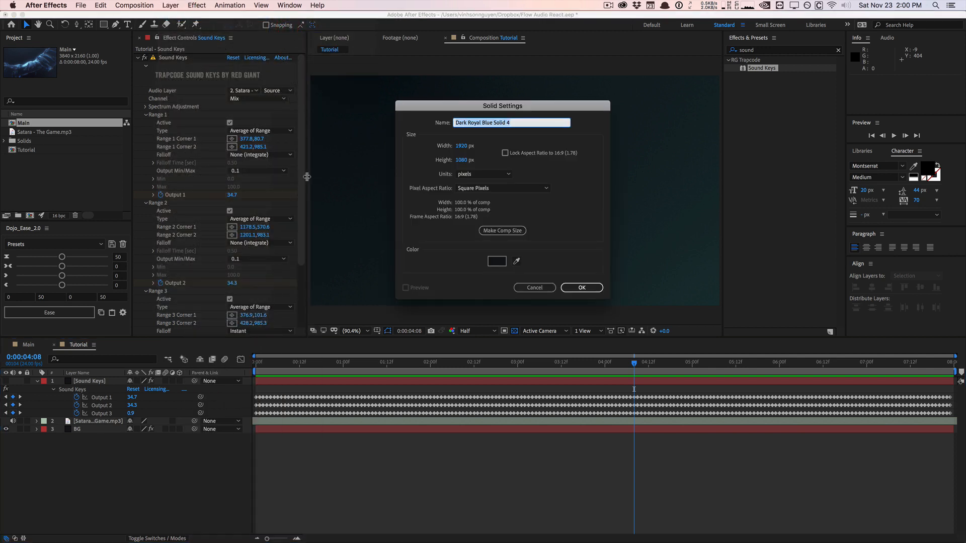
type("Mir")
key("Return")
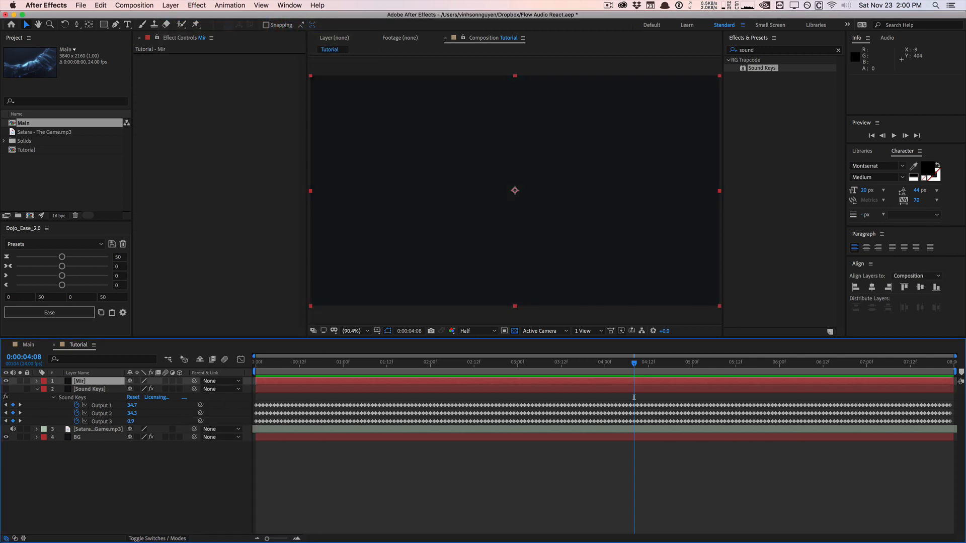
- Find the Trapcode Mir 3 effect and apply it to the Mir solid
double_click(796, 51)
type("mir")
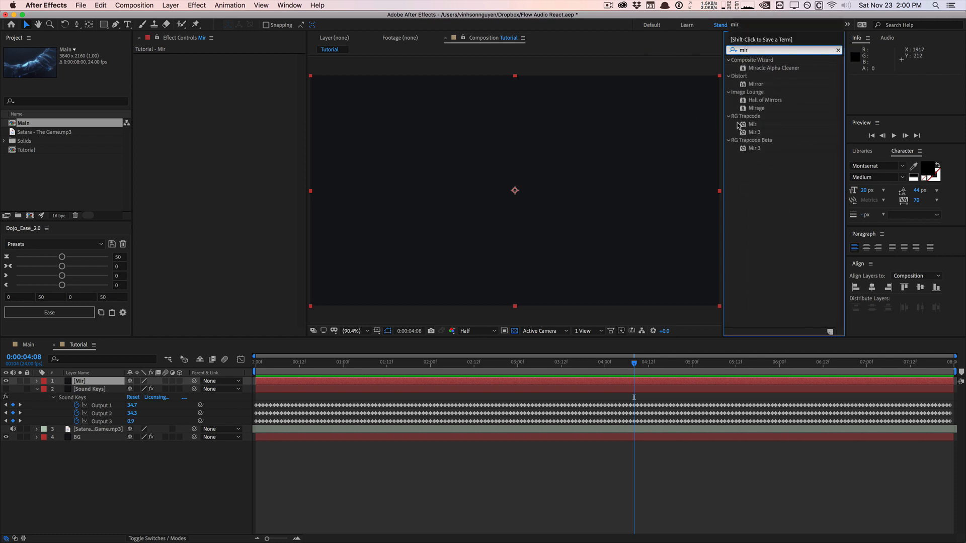
left_click_drag(754, 134, 479, 166)
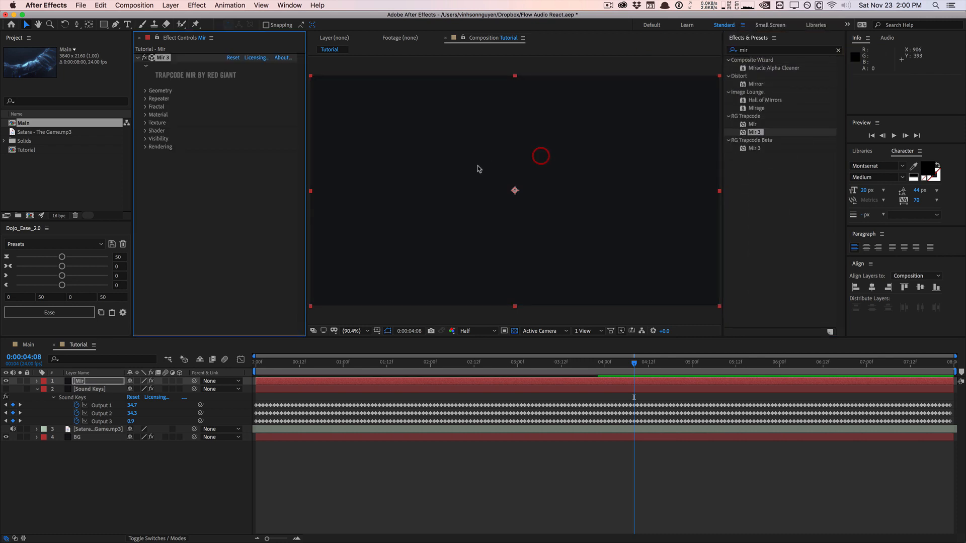
- Give the Mir plane individual sizes of X 2510 and Y 430, 677 X and 188 Y vertices, and a Bend X of 0.3
left_click(146, 91)
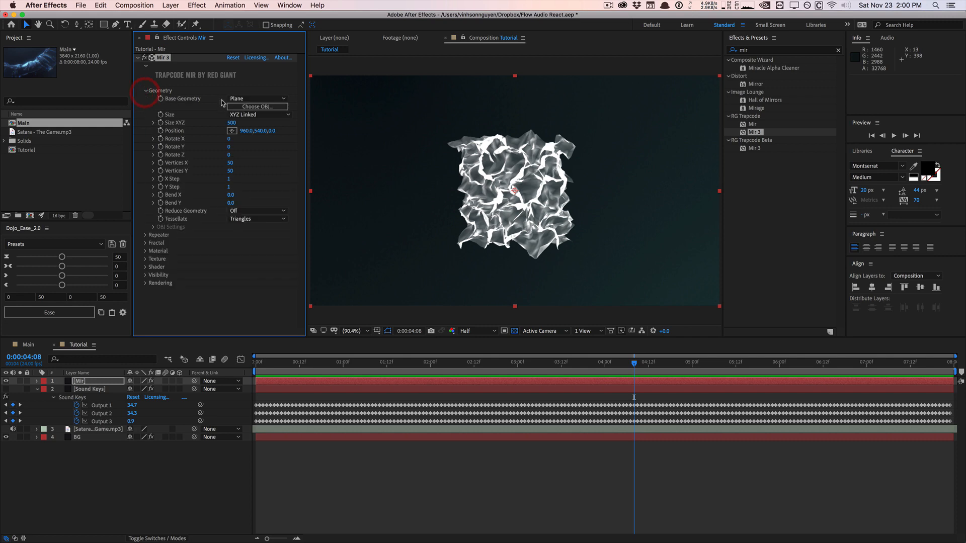
left_click(243, 116)
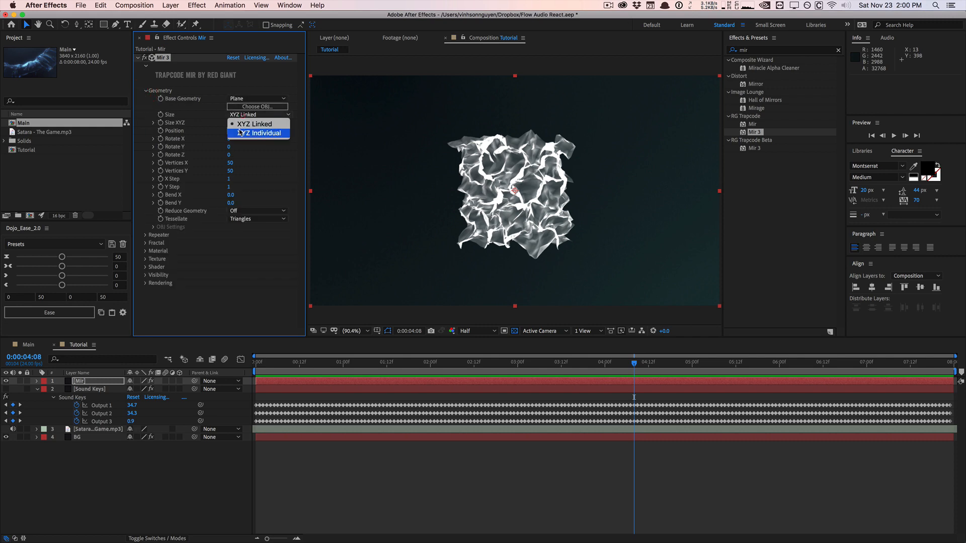
left_click(240, 130)
mouse_move(235, 125)
left_mouse_down()
mouse_move(319, 111)
mouse_move(230, 130)
left_mouse_up()
left_click_drag(232, 180, 313, 180)
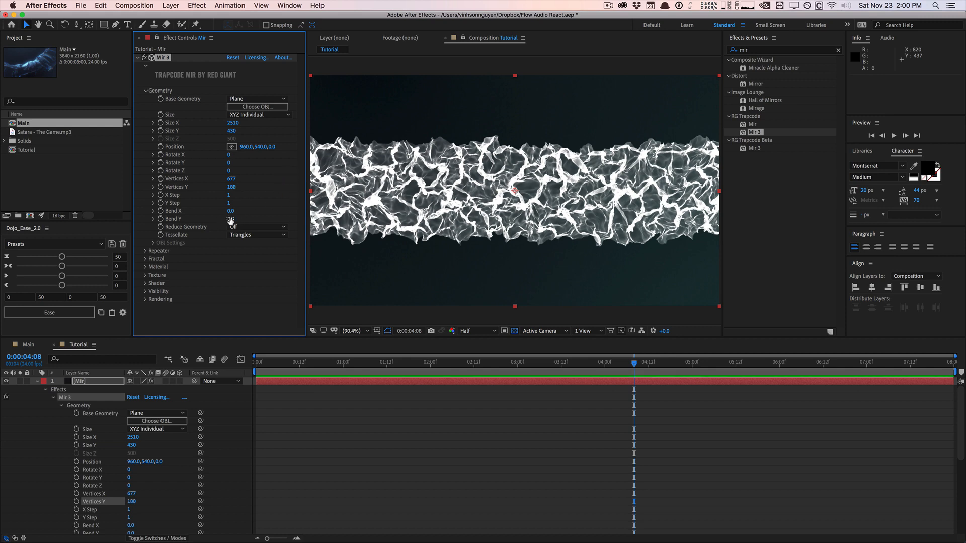
mouse_move(230, 220)
left_mouse_down()
mouse_move(222, 219)
mouse_move(240, 207)
left_mouse_up()
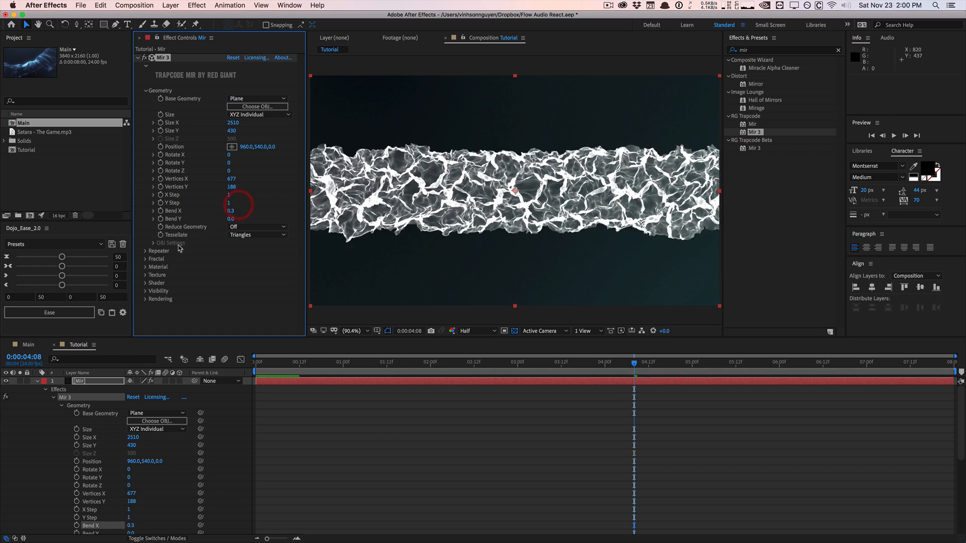
- Set the Mir fractal frequency to 446 and its fractal type to Multi SmoothRidge
left_click(145, 259)
scroll(192, 268, "down", 5)
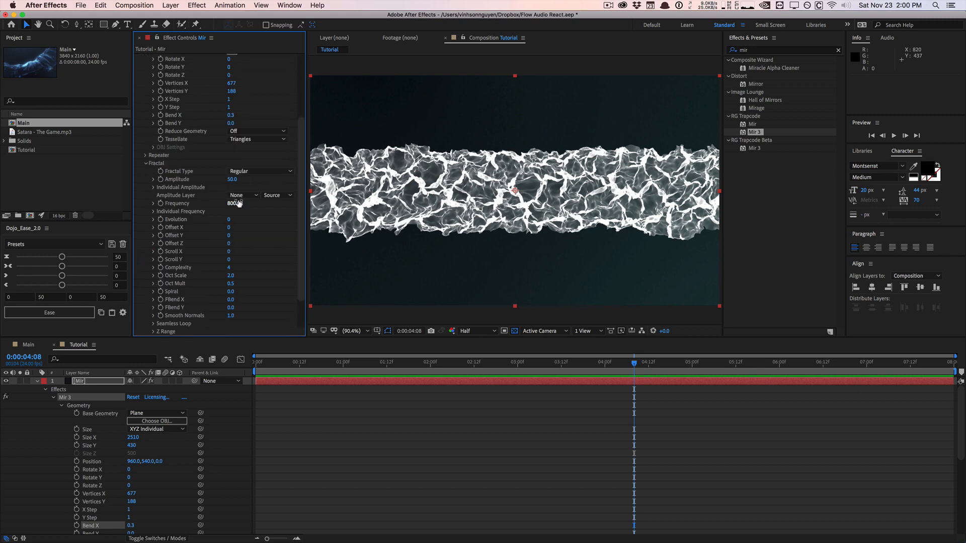
left_click_drag(236, 204, 76, 206)
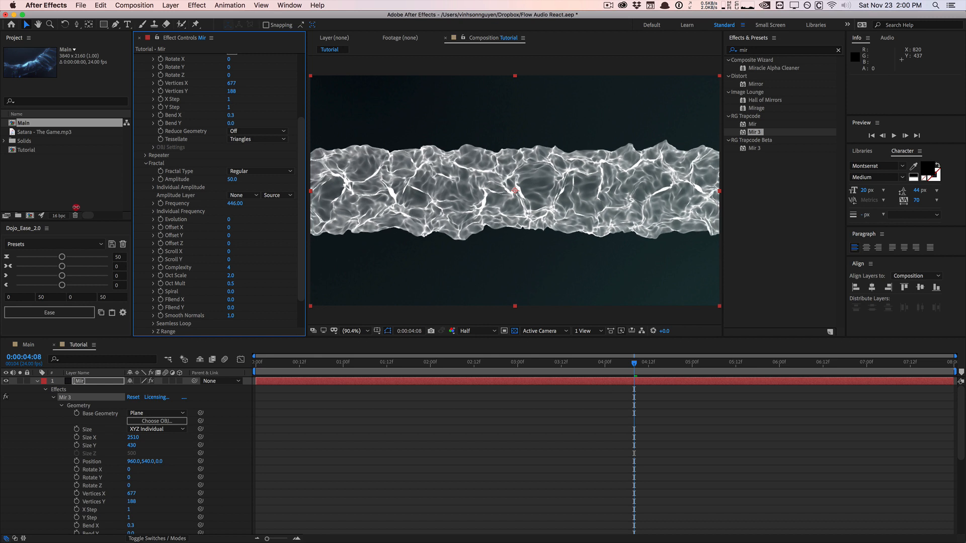
left_click(251, 171)
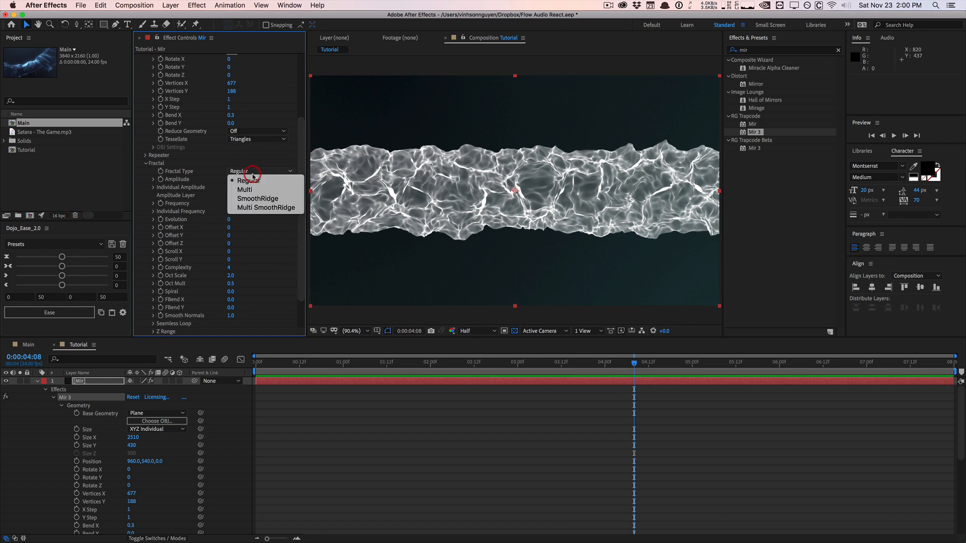
left_click(264, 207)
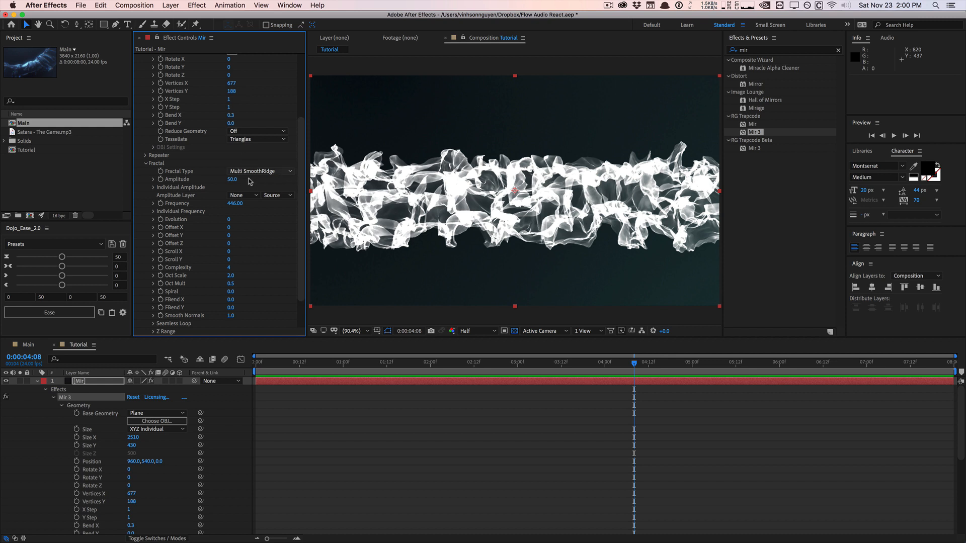
- Change the Mir shader to Smooth and its blend option to Normal
scroll(301, 189, "down", 3)
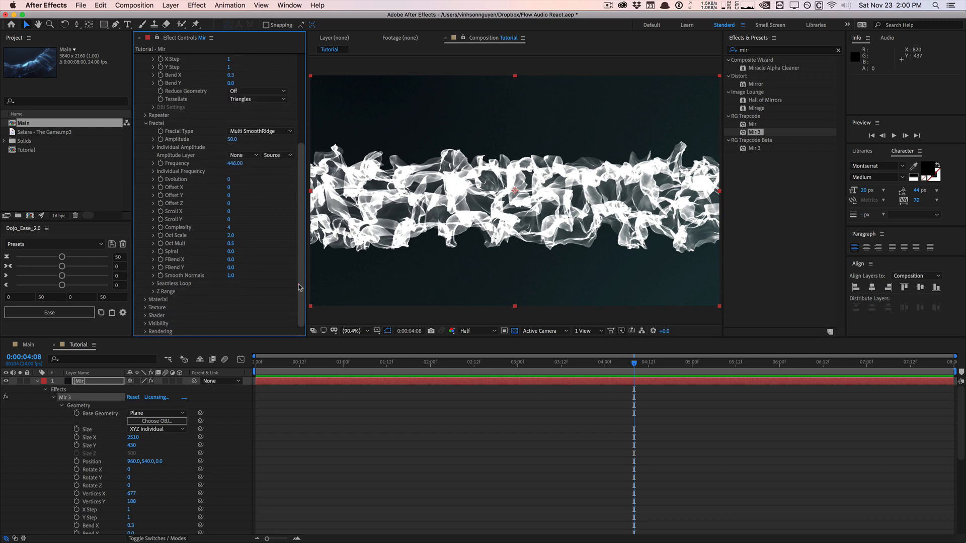
left_click(146, 316)
scroll(202, 252, "down", 8)
left_click(256, 211)
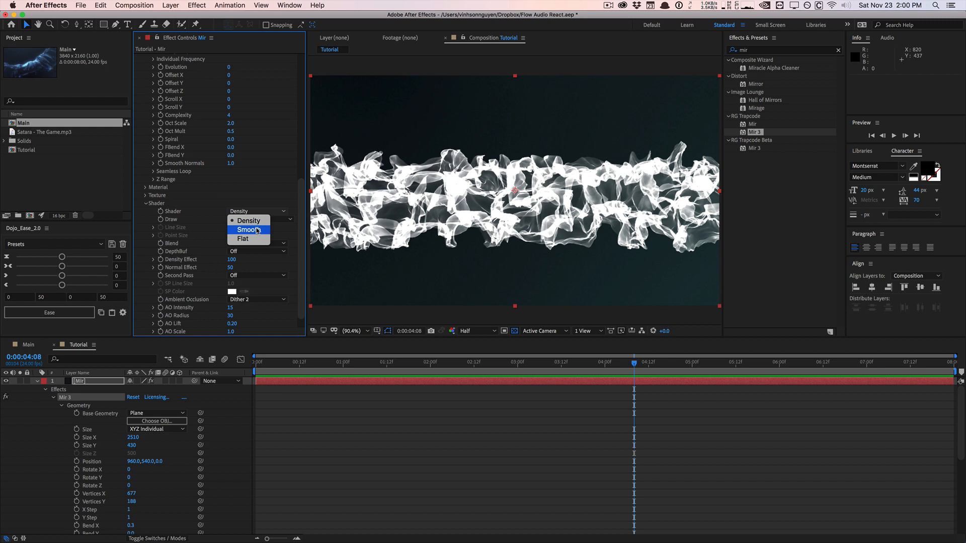
left_click(257, 230)
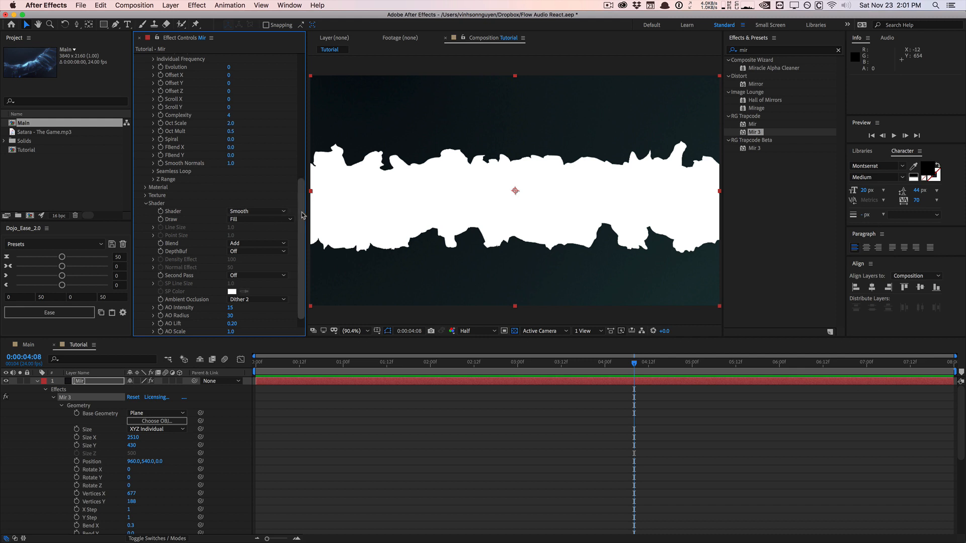
scroll(278, 225, "down", 2)
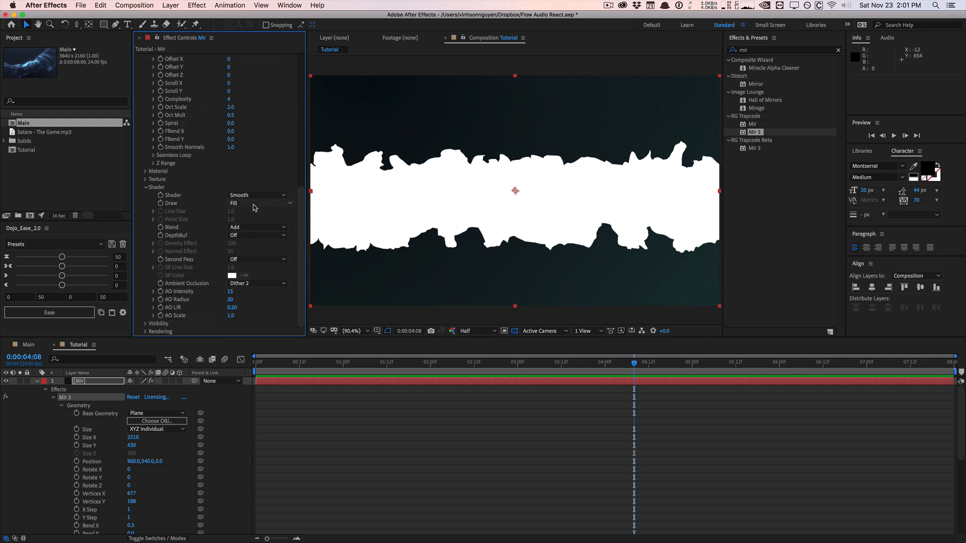
left_click(256, 229)
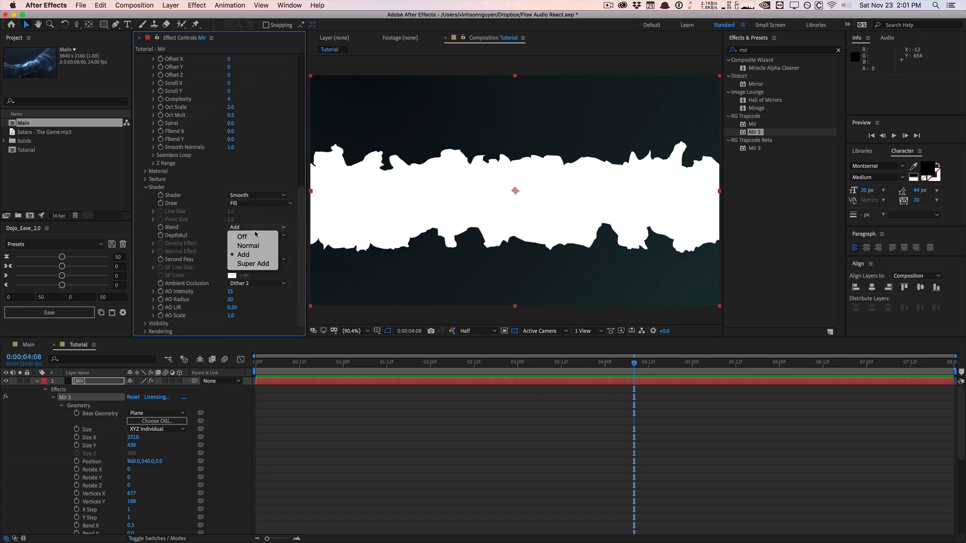
left_click(248, 246)
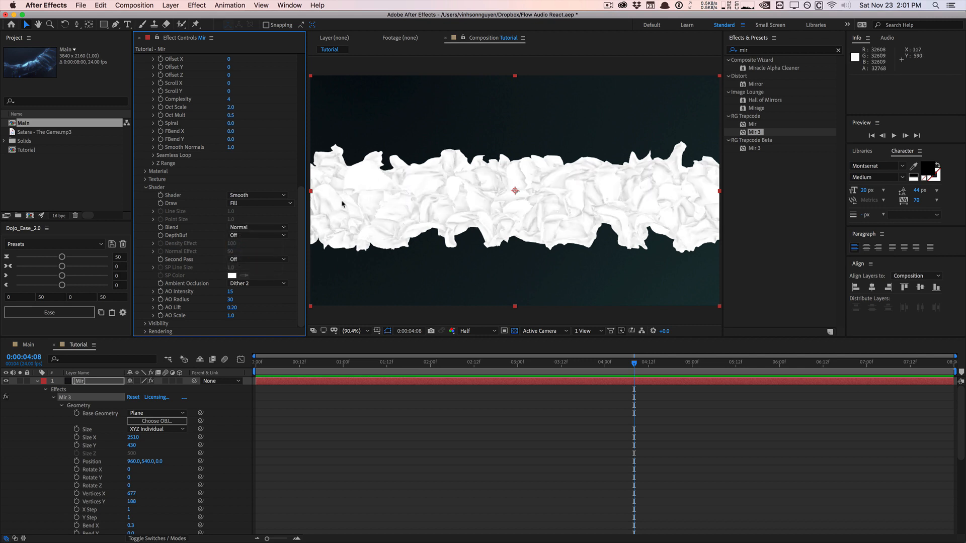
- Create a point light in blue 758FC1 at 2983% intensity and move it to position 1040, 2990, 2233.3
left_click(171, 5)
mouse_move(175, 17)
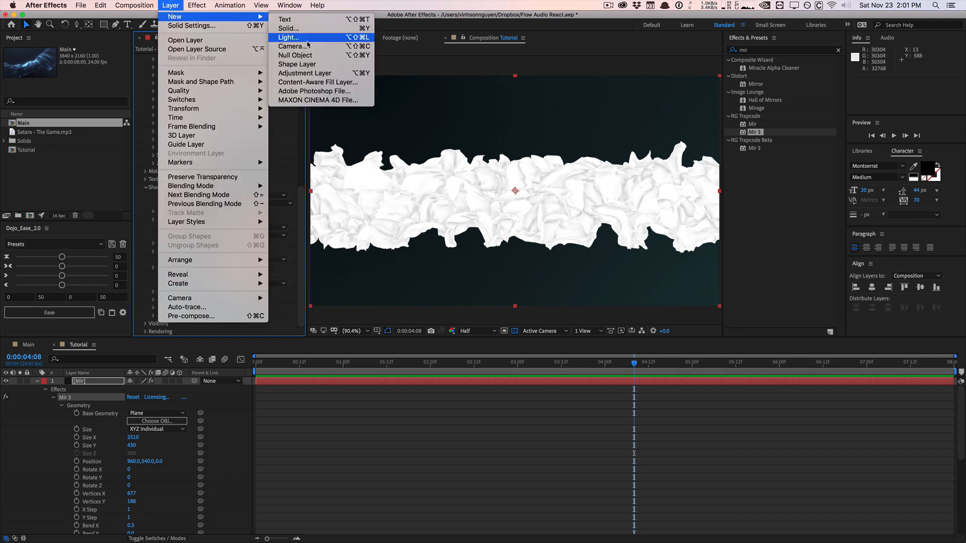
left_click(307, 40)
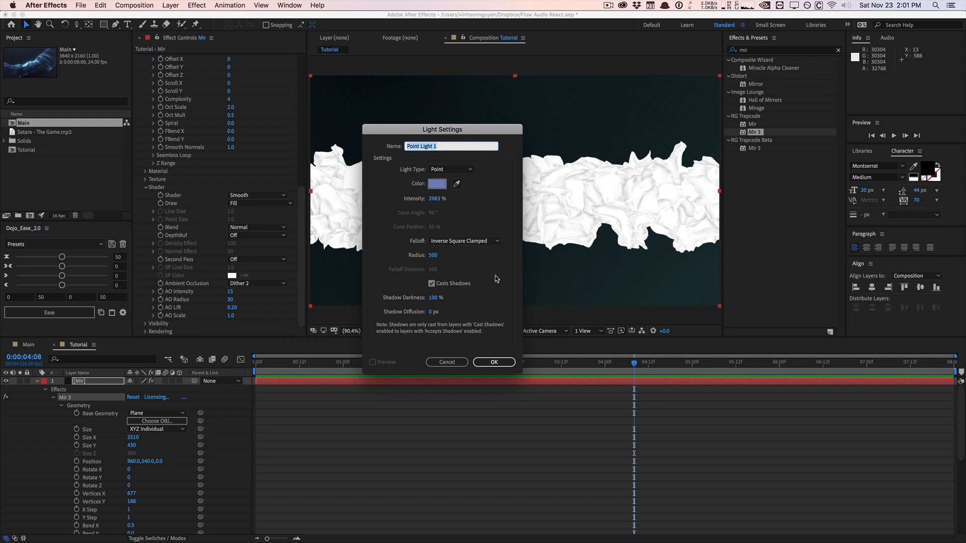
left_click(437, 184)
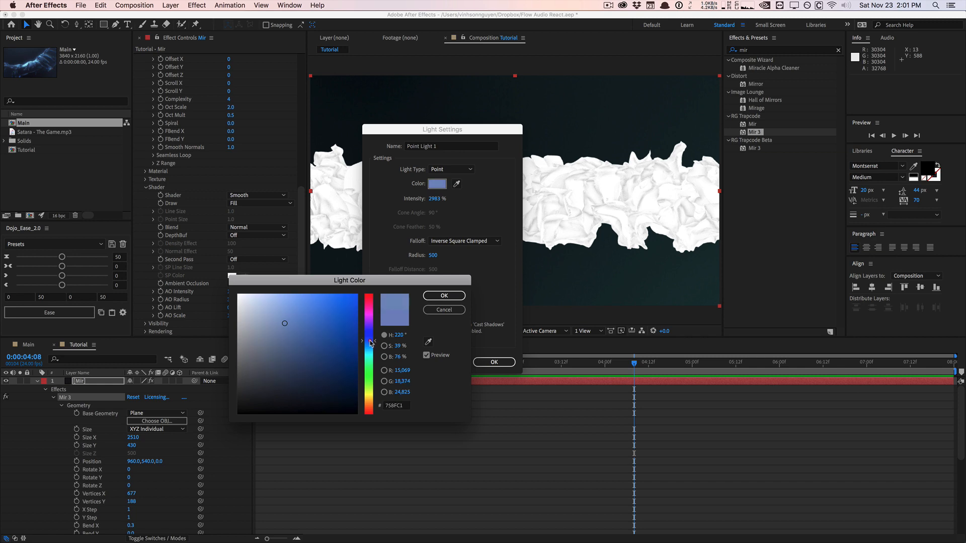
left_click(434, 297)
left_click(485, 362)
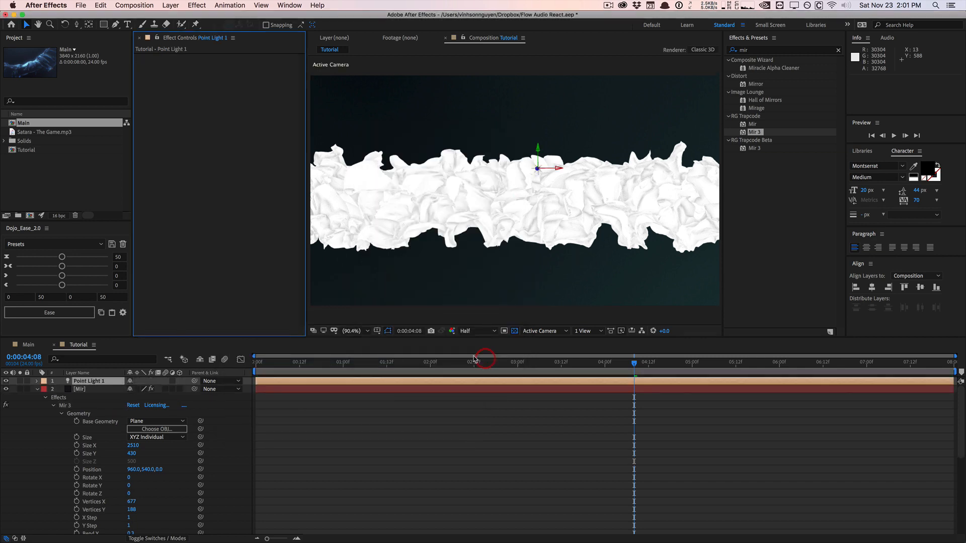
key("p")
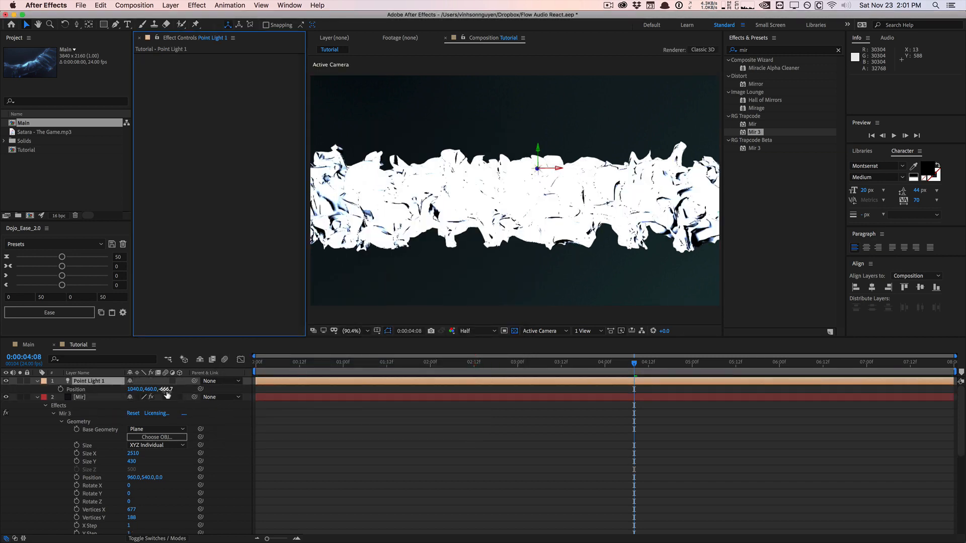
left_click_drag(165, 390, 232, 382)
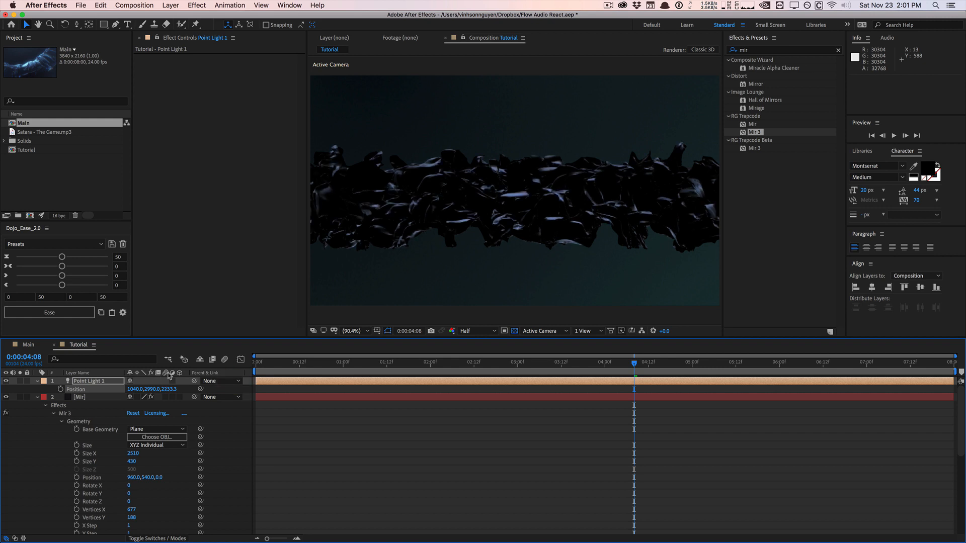
- Duplicate Point Light 1, bring the copy to a Z position of about -1396.7 and increase its Y position
left_click(169, 5)
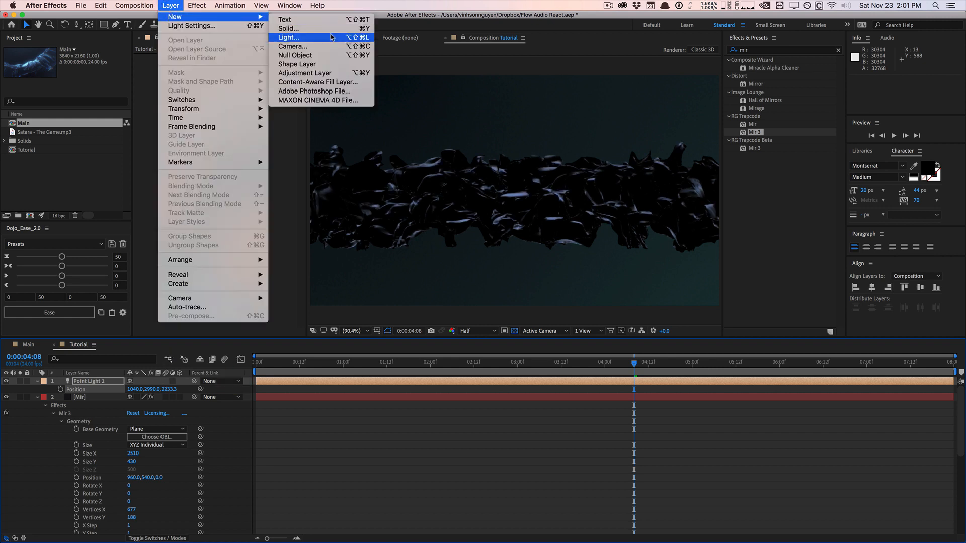
left_click(111, 383)
left_click(106, 382)
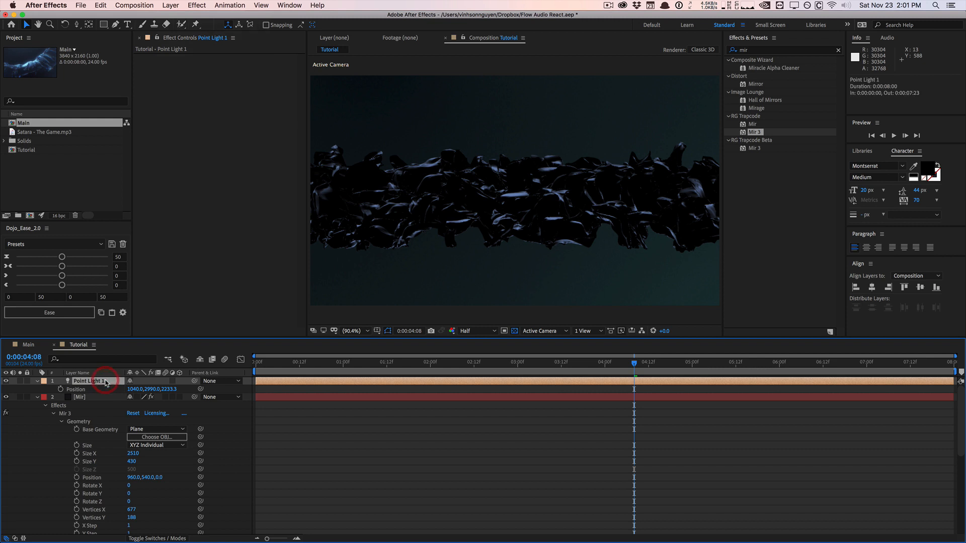
key("super+d")
key("p")
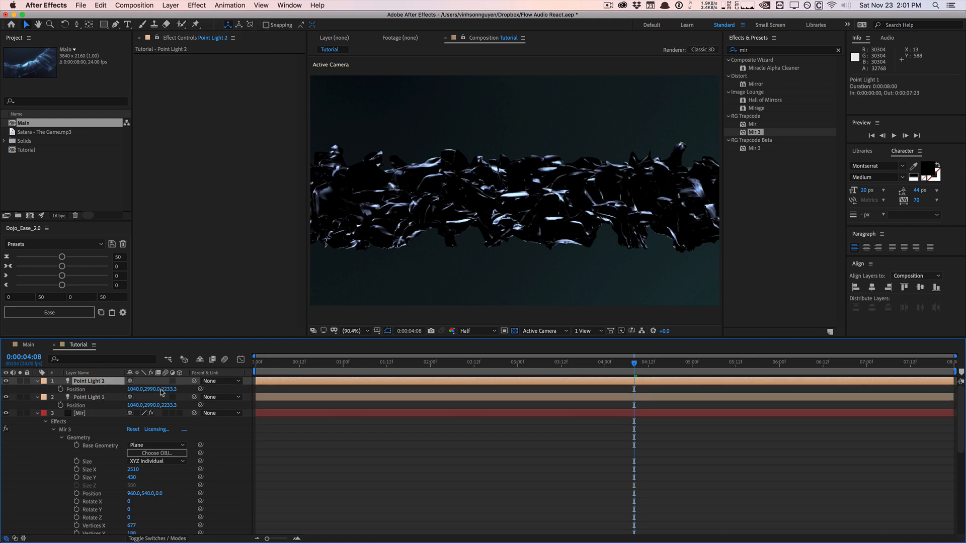
left_click_drag(169, 390, 11, 405)
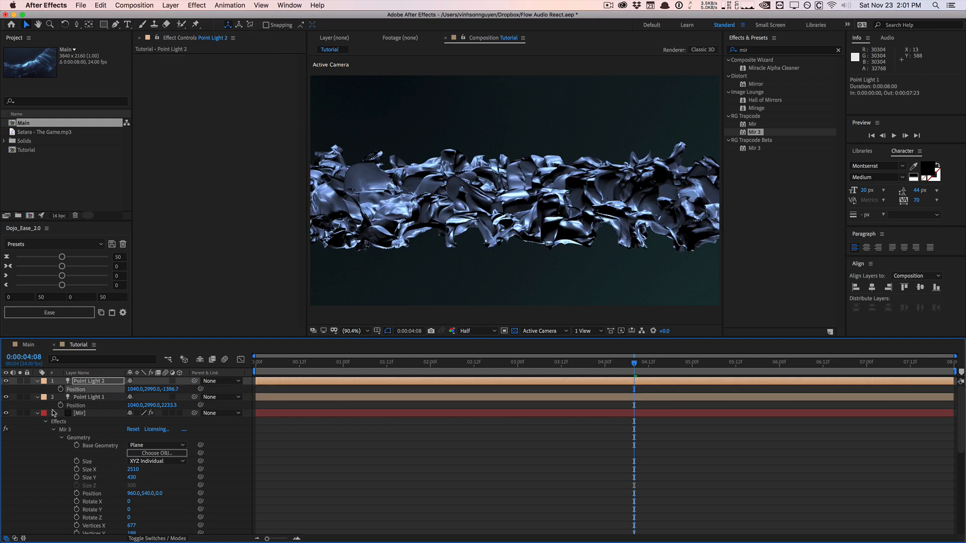
left_click_drag(152, 390, 279, 369)
- Set Point Light 2's intensity to 2702% and its color to light blue 64C8E2
key("a")
key("a")
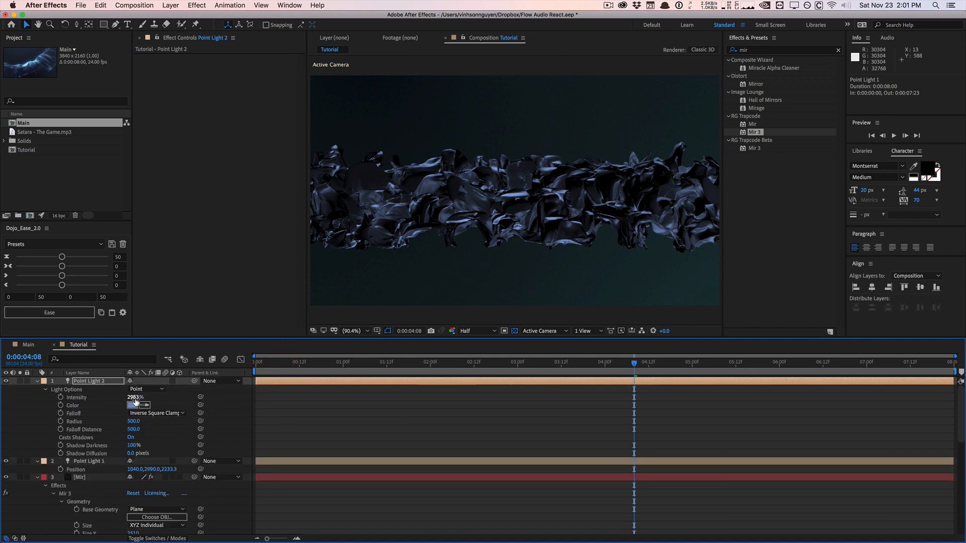
left_click_drag(135, 401, 92, 400)
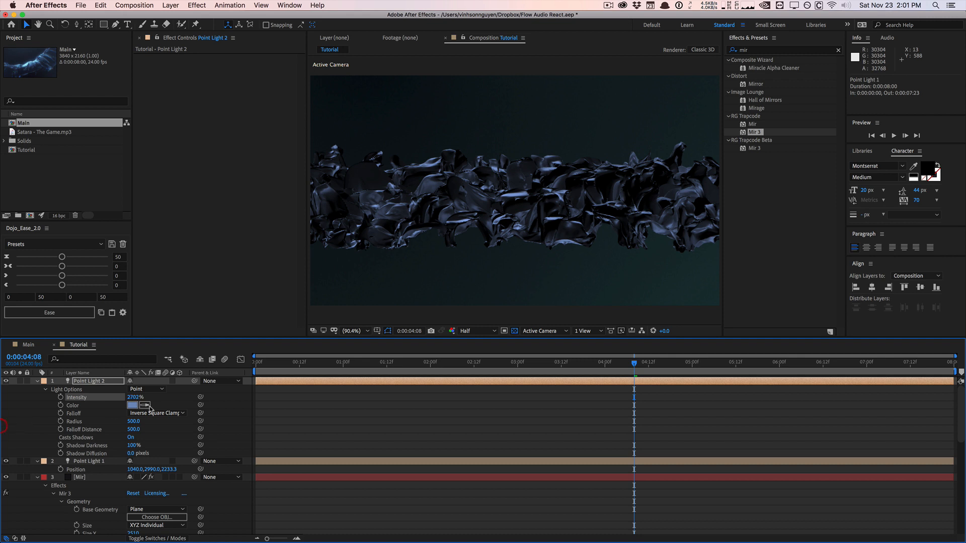
left_click(132, 405)
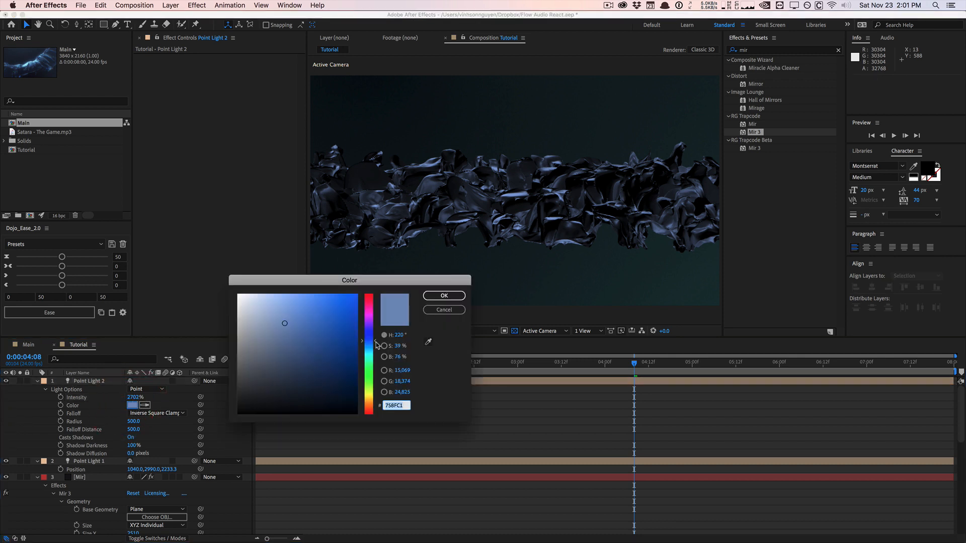
left_click_drag(376, 345, 376, 349)
left_click(304, 307)
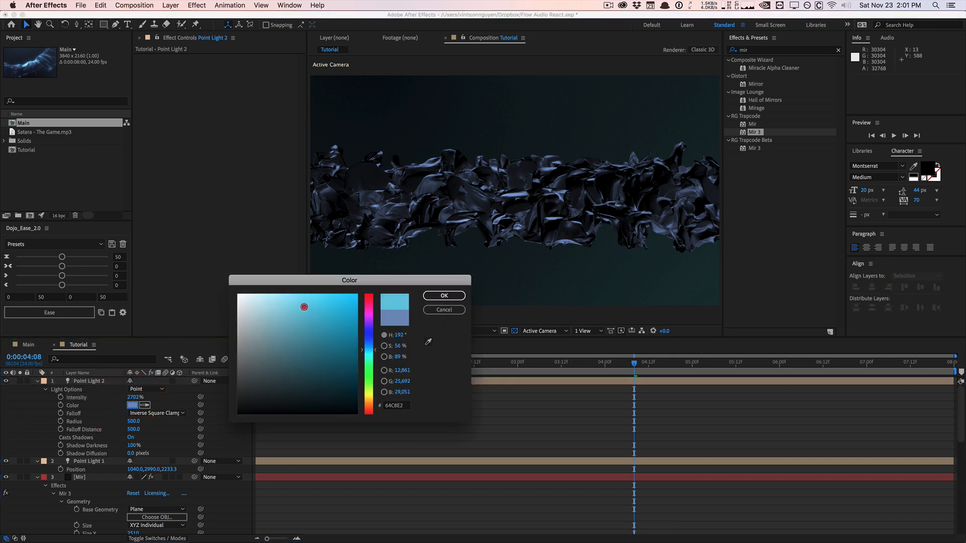
key("Return")
- Create a third light of type Ambient
left_click(170, 5)
mouse_move(211, 16)
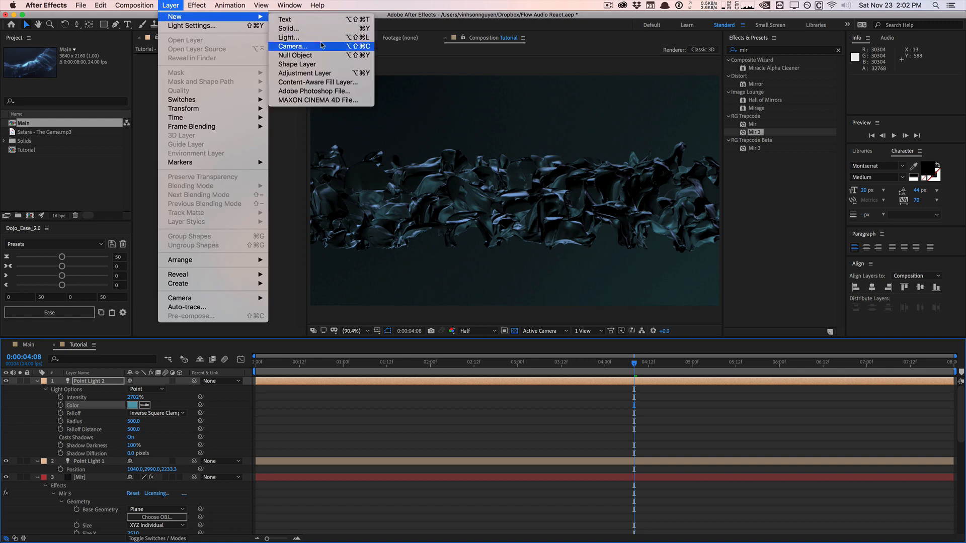
left_click(289, 37)
left_click(450, 169)
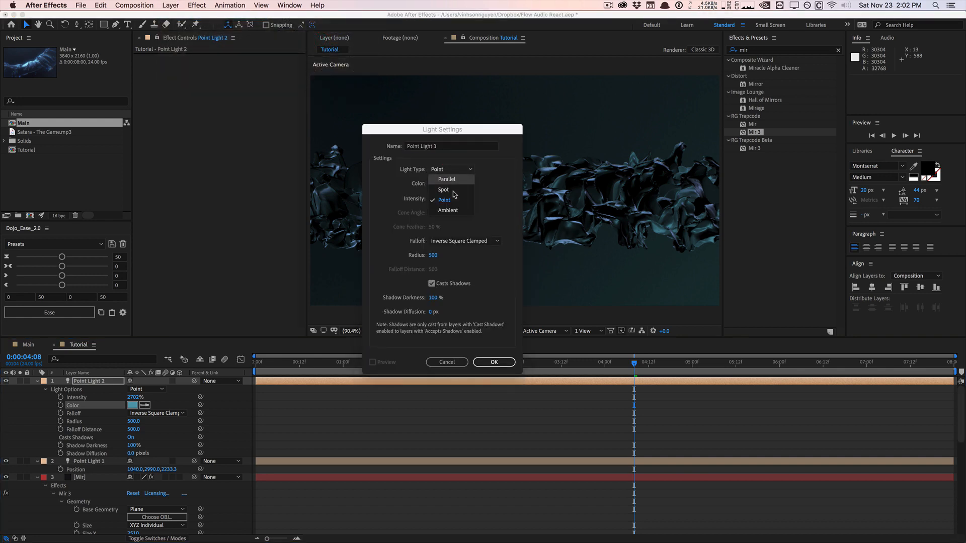
left_click(449, 210)
left_click(488, 362)
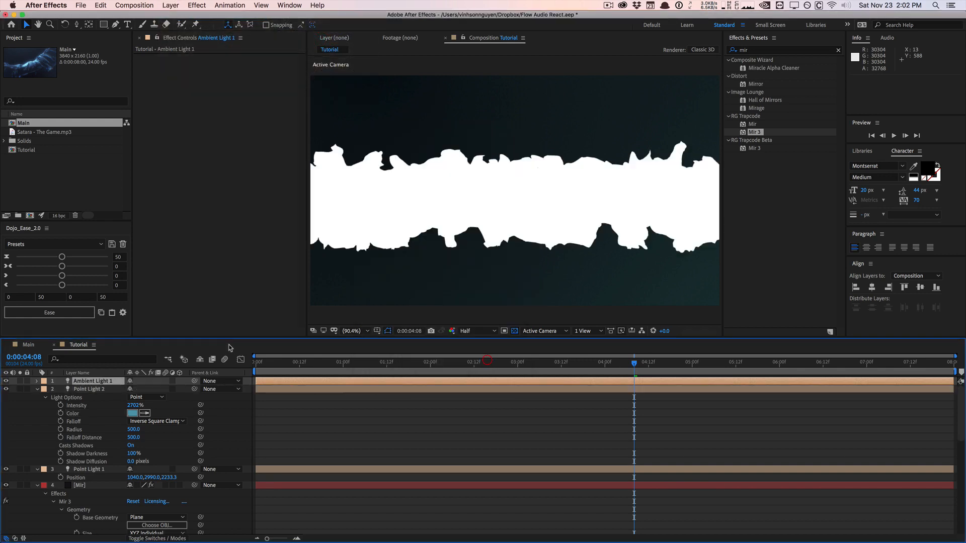
- Lower the ambient light's intensity to 20% and reduce it further to 6%
key("a")
key("a")
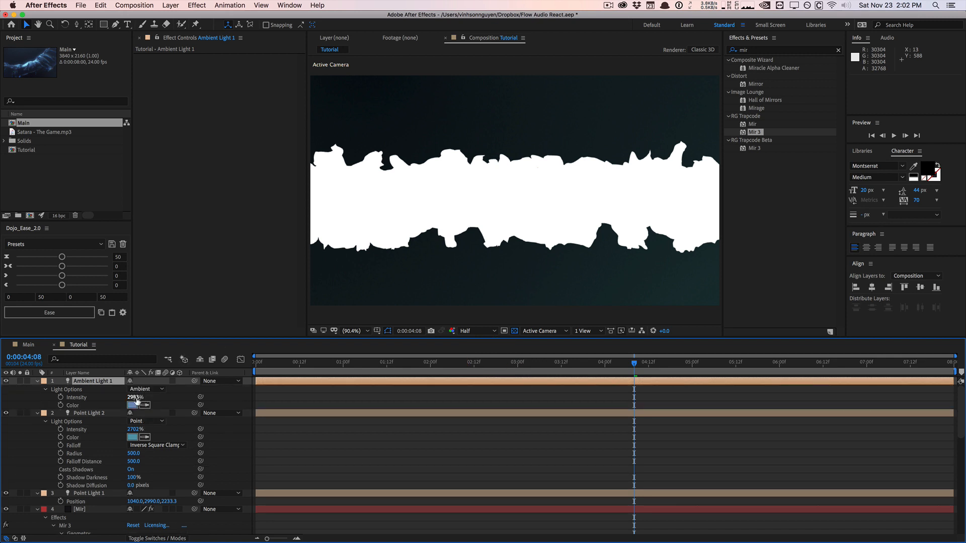
left_click(136, 398)
type("20")
key("Return")
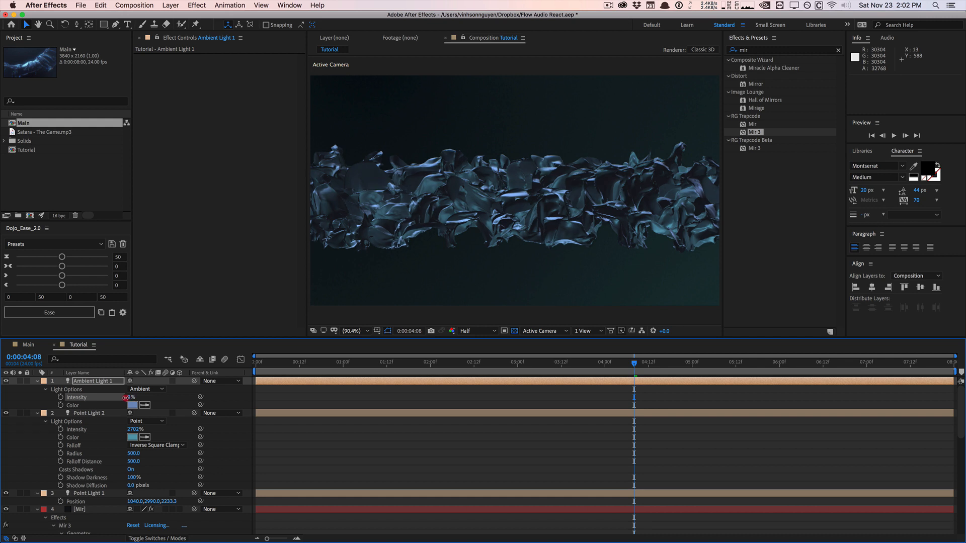
left_click_drag(125, 398, 122, 398)
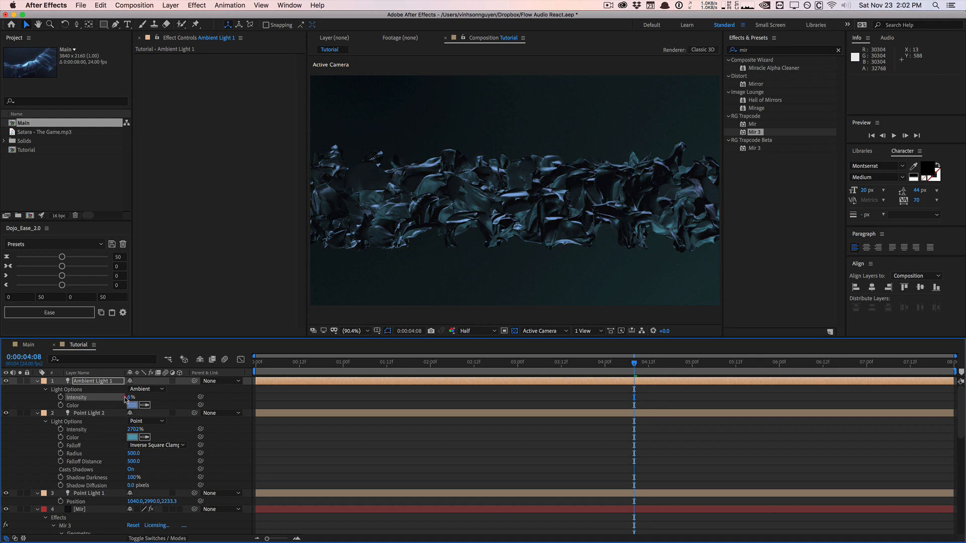
- Set the Mir layer's fractal Amplitude to 28 and its fractal Frequency to 249
left_click(76, 510)
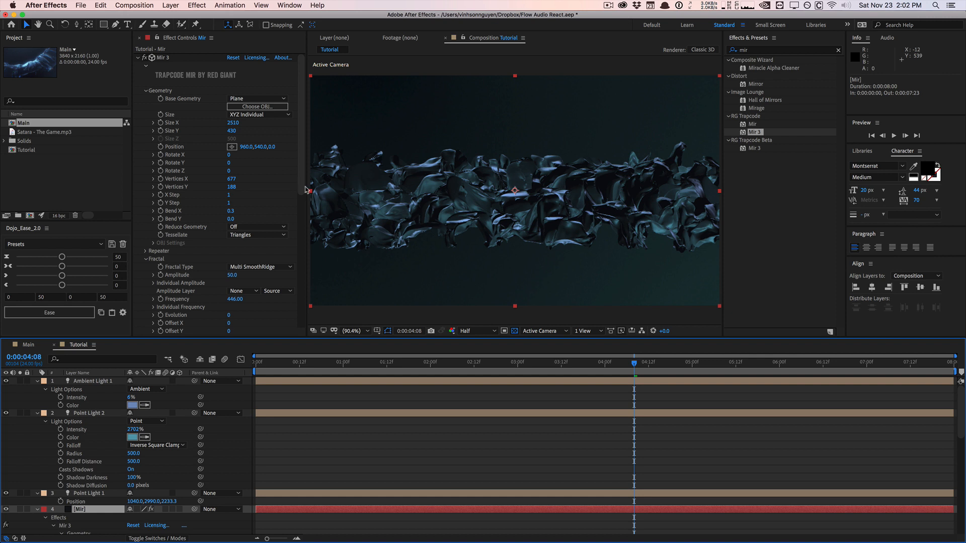
scroll(249, 220, "down", 5)
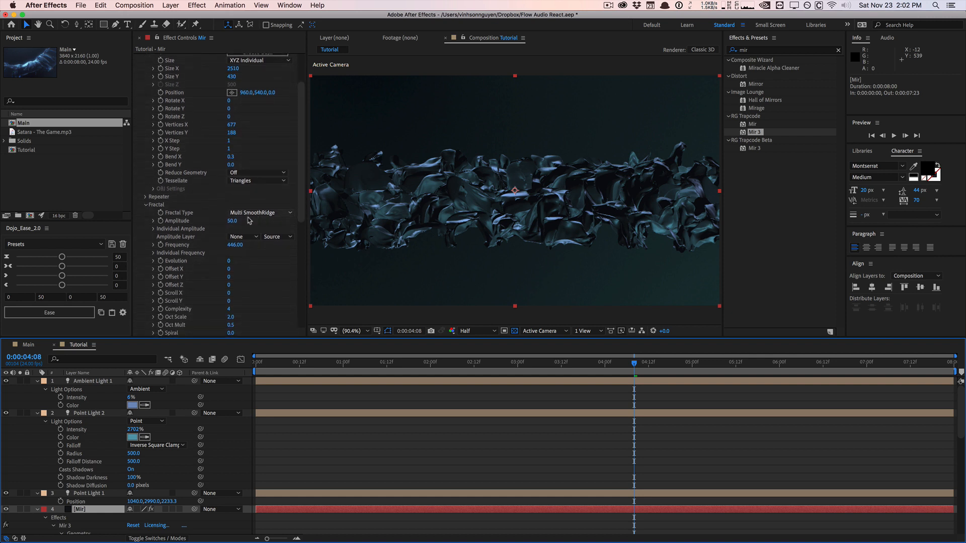
left_click_drag(233, 221, 153, 250)
left_click_drag(234, 245, 219, 225)
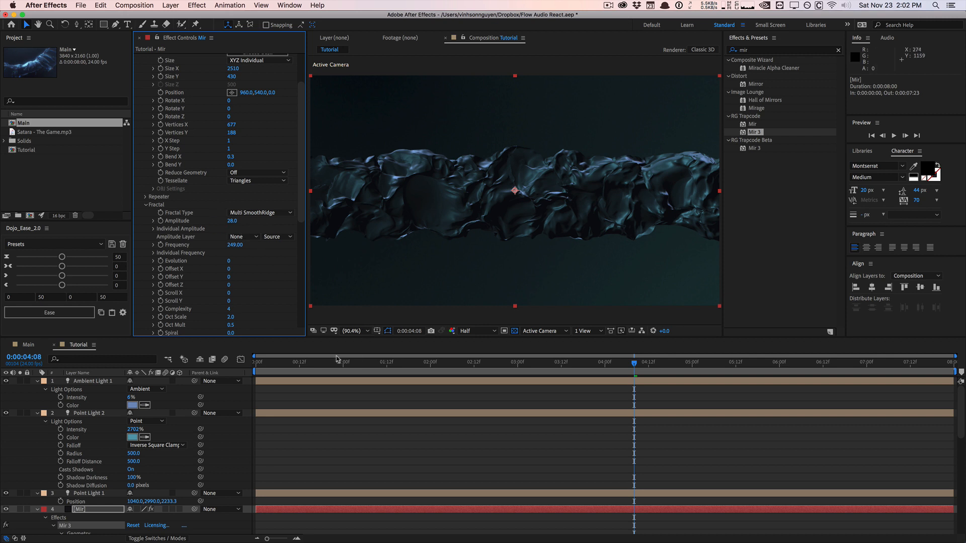
key("space")
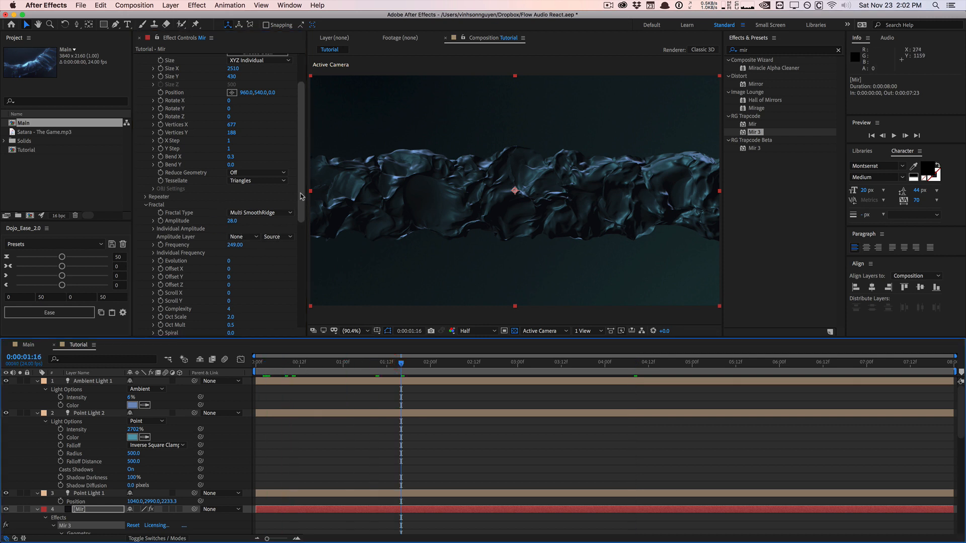
- Place the Mir geometry at 805, 644, -398 with X, Y, Z rotations of 21, 10, -20, and set the fractal Complexity to 6
scroll(232, 274, "down", 5)
left_click_drag(231, 258, 231, 259)
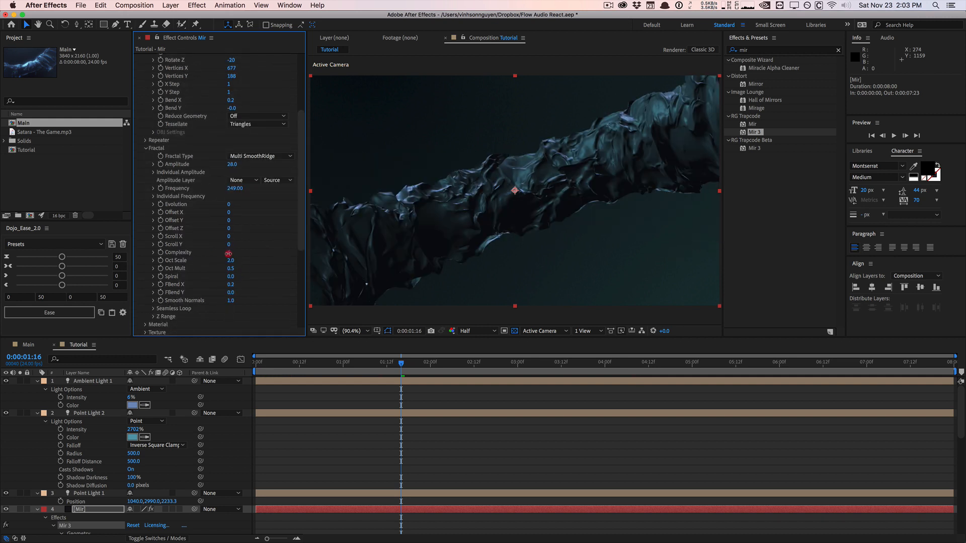
left_click_drag(228, 253, 231, 252)
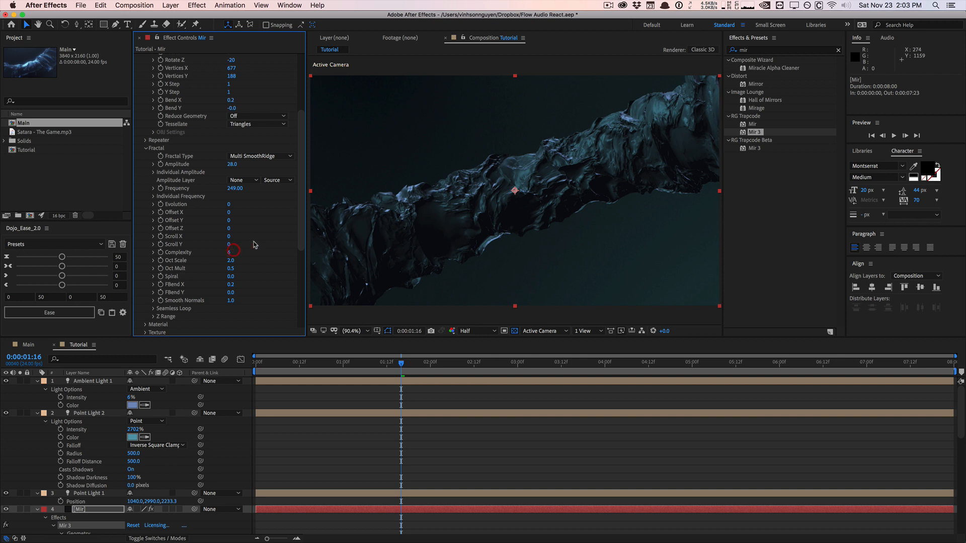
scroll(297, 231, "up", 3)
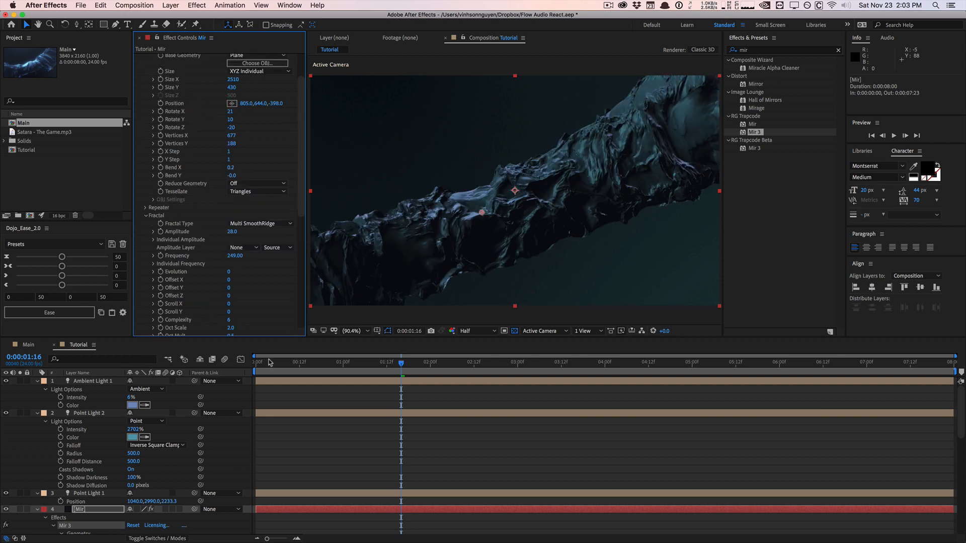
left_click_drag(270, 362, 668, 352)
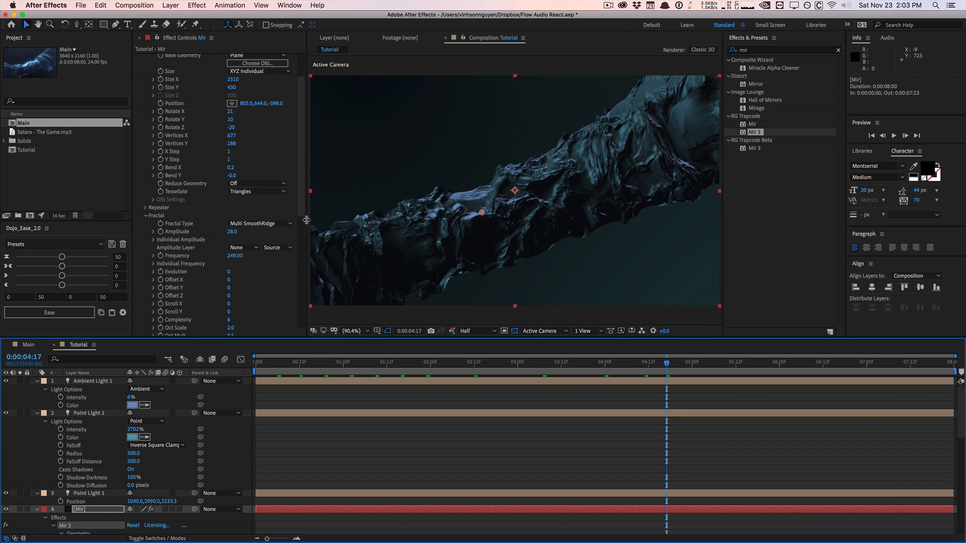
scroll(303, 201, "up", 2)
scroll(303, 199, "up", 1)
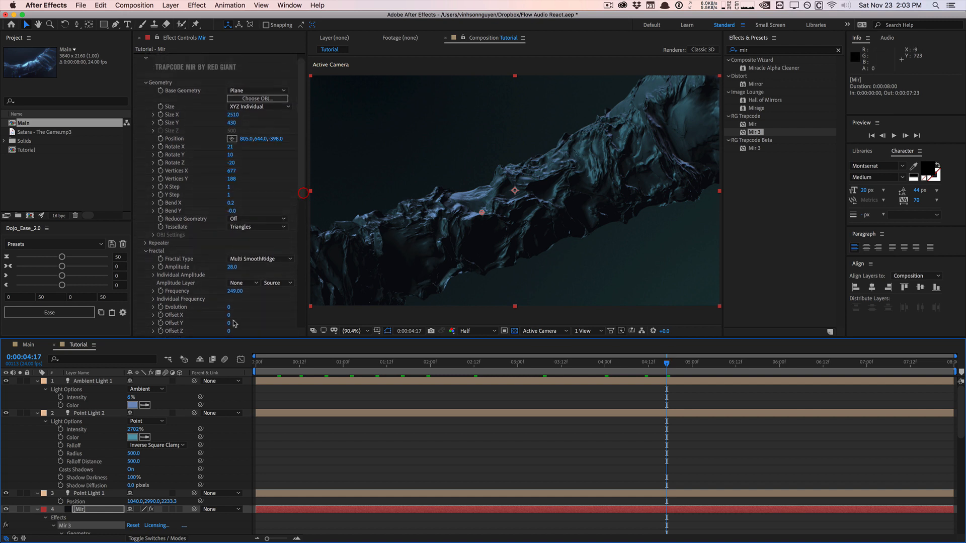
- Collapse the expanded properties of the three lights and the Mir layer in the timeline
left_click(38, 413)
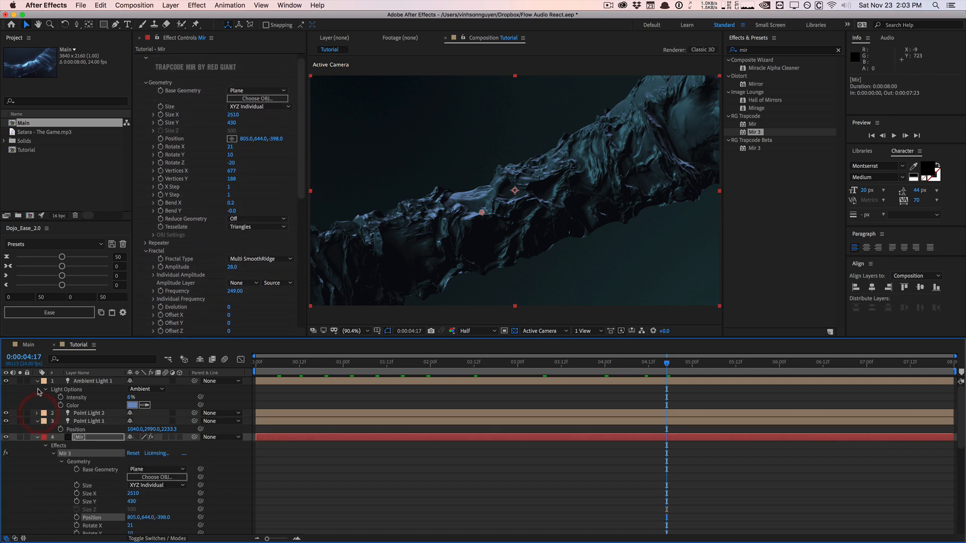
left_click(37, 382)
left_click(37, 397)
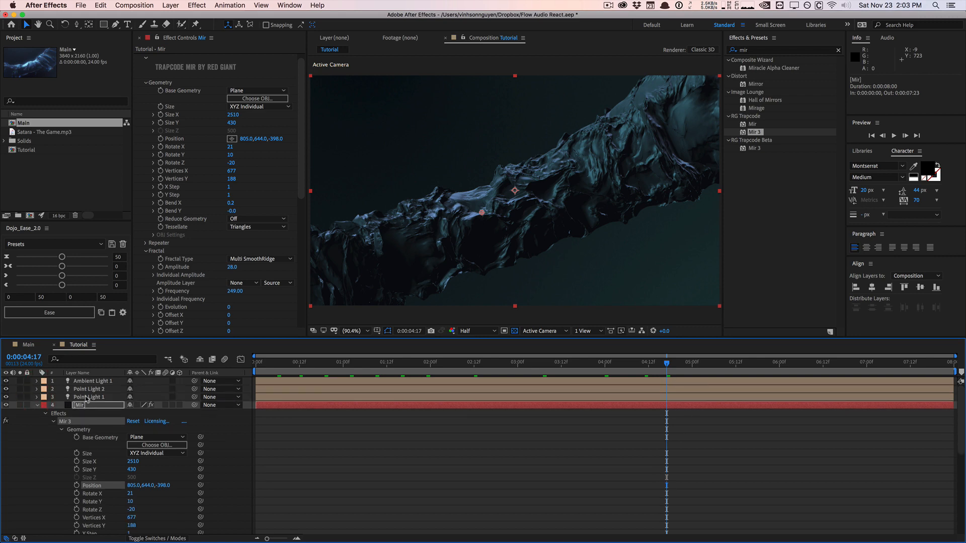
left_click(38, 406)
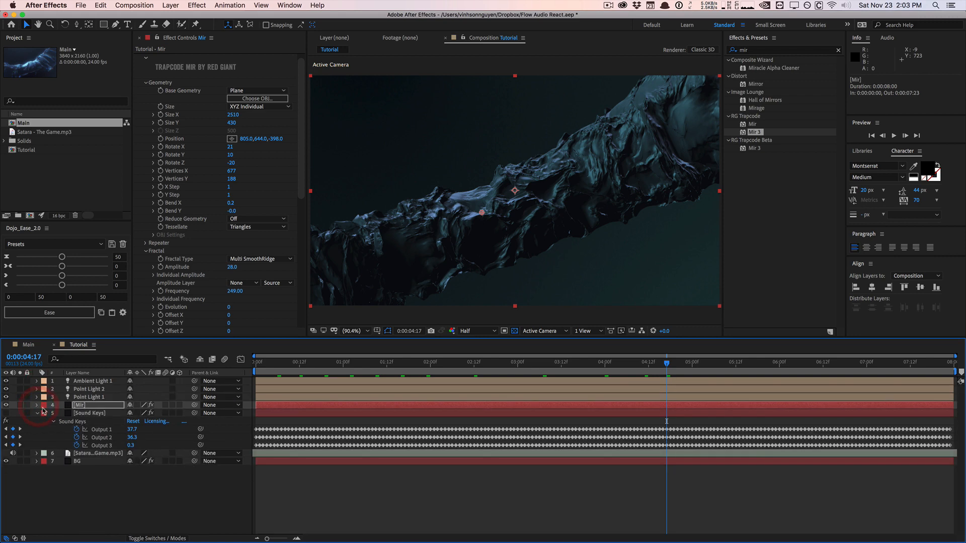
- Move the Sound Keys layer directly above the Mir layer, keeping its three outputs exposed
left_click_drag(86, 413, 89, 410)
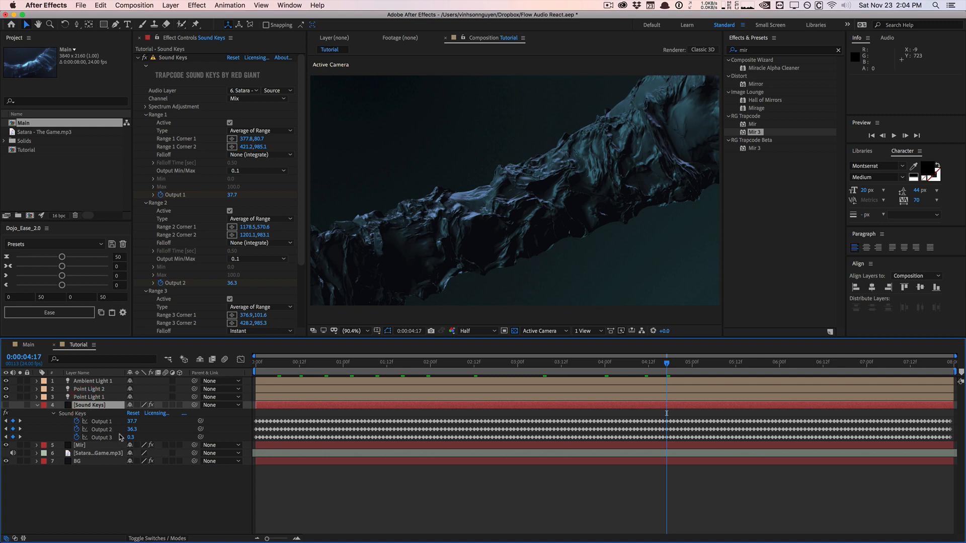
left_click(100, 422)
left_click(98, 446)
left_click(103, 430)
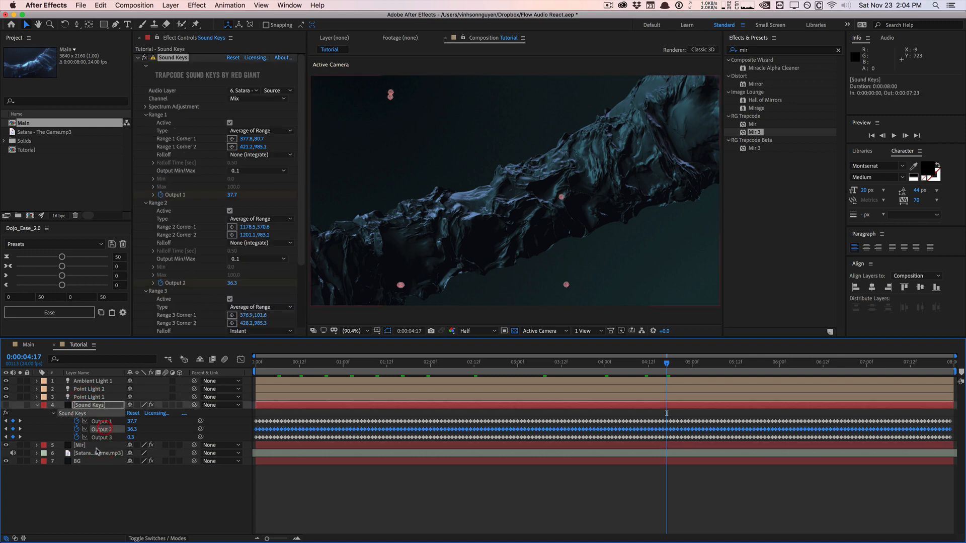
- Try increasing the Mir fractal's Scroll X up to 2633 to test the flowing motion
left_click(96, 448)
left_click_drag(300, 166, 299, 238)
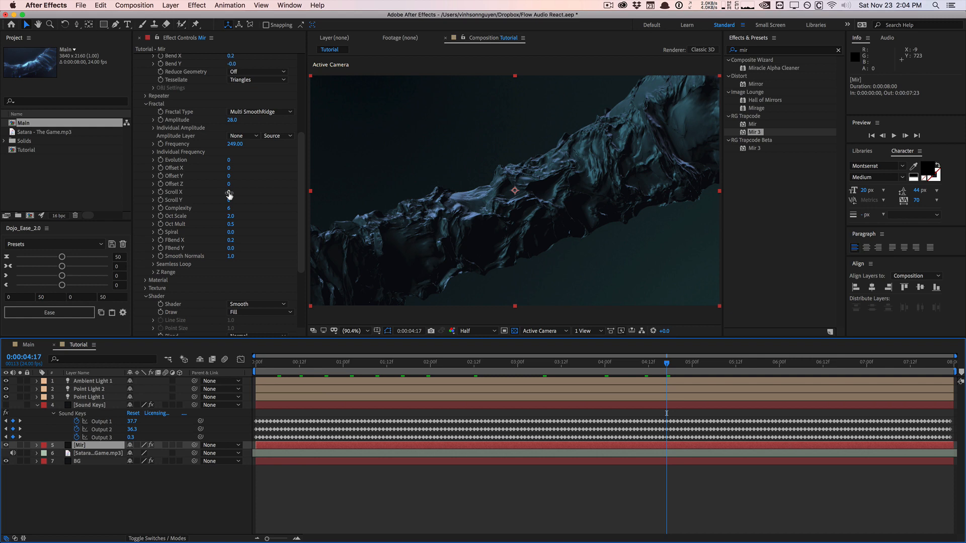
left_click_drag(229, 195, 817, 158)
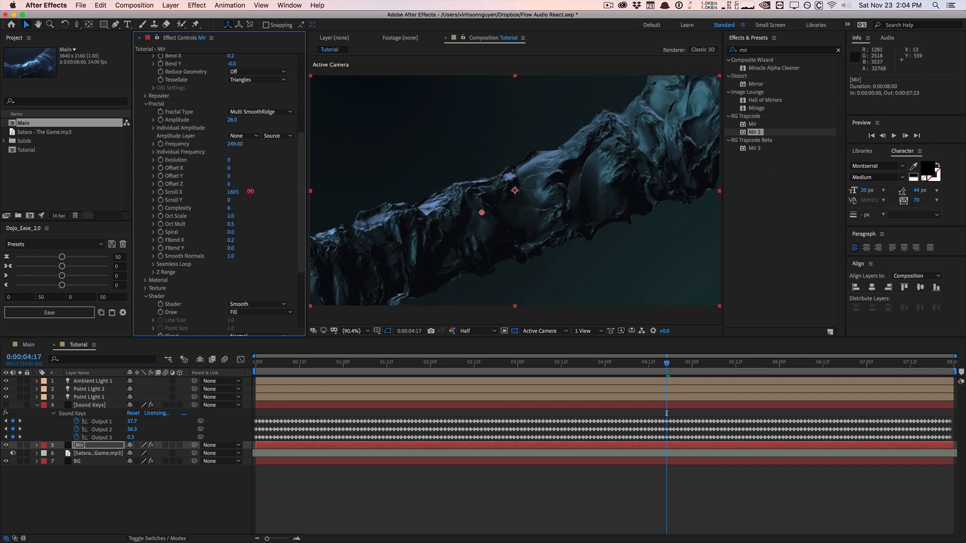
left_click_drag(250, 191, 483, 167)
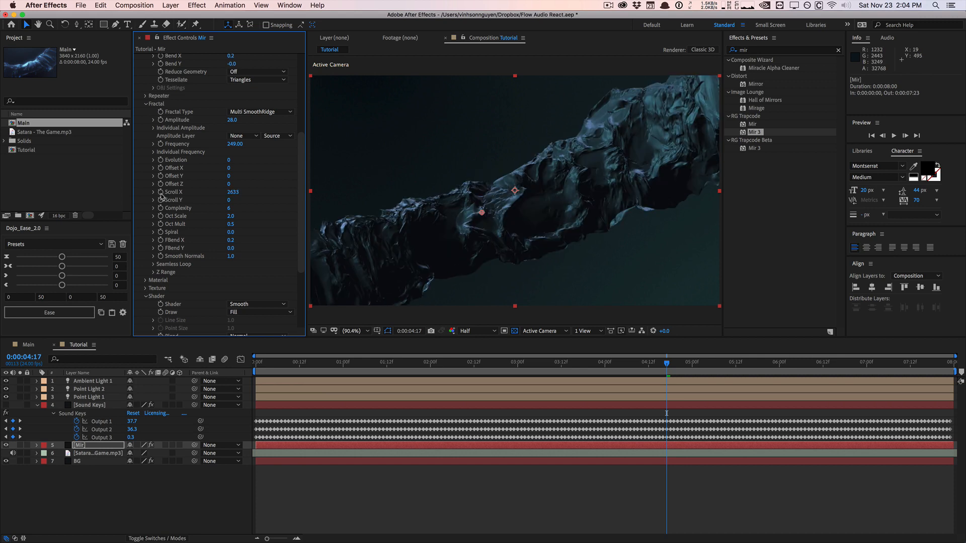
- Drive Mir's Scroll X with an expression multiplying Sound Keys Output 1 by 50, and preview the motion
left_click(161, 193, "alt")
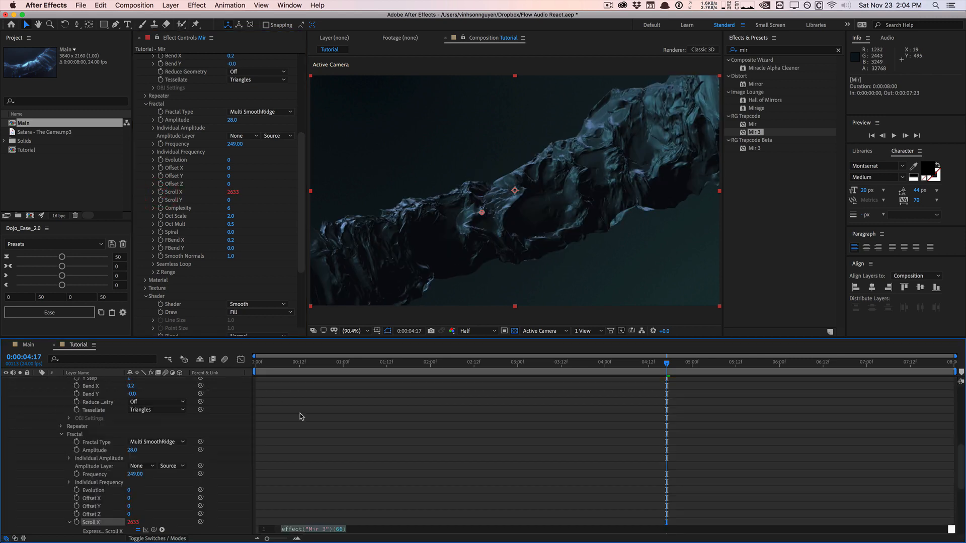
scroll(332, 482, "down", 2)
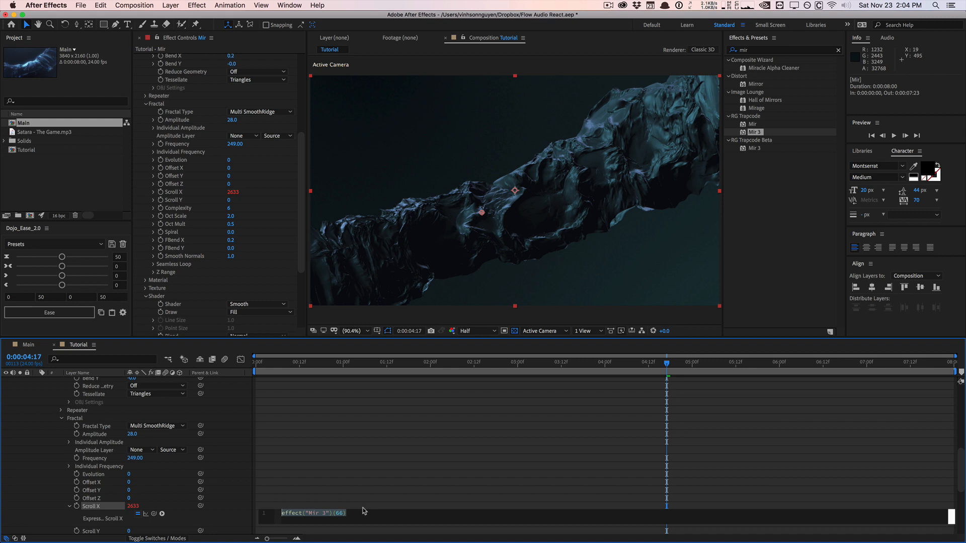
type("50*")
left_click_drag(153, 514, 116, 421)
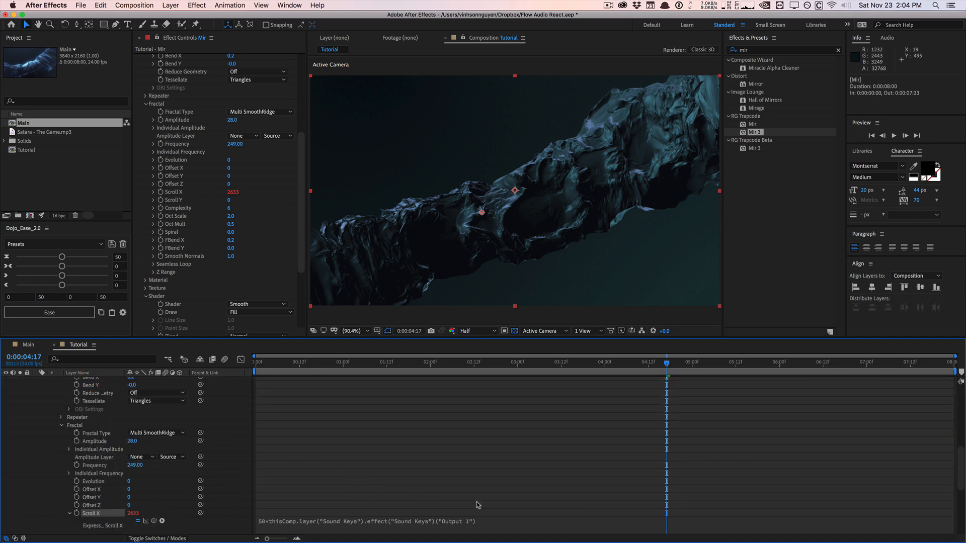
left_click(377, 471)
left_click_drag(275, 363, 401, 360)
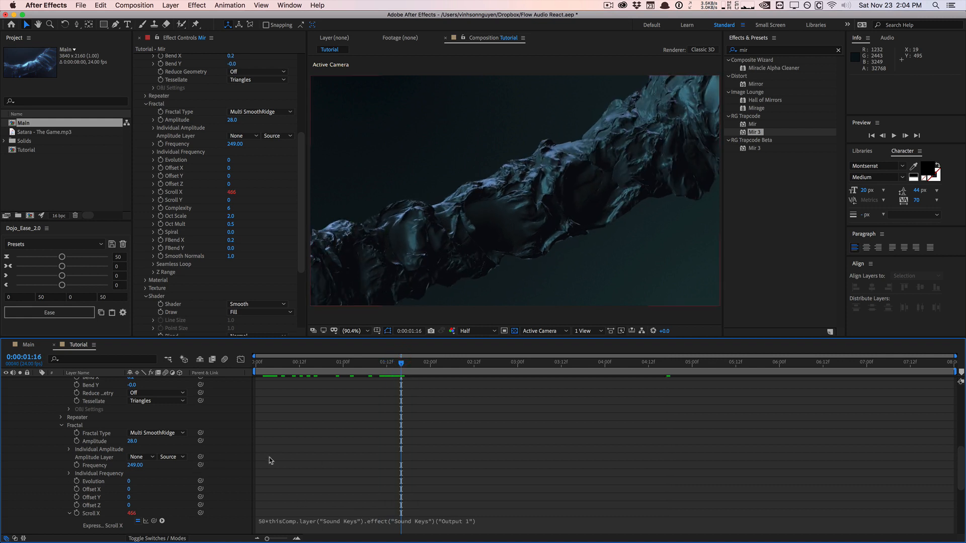
scroll(294, 453, "down", 2)
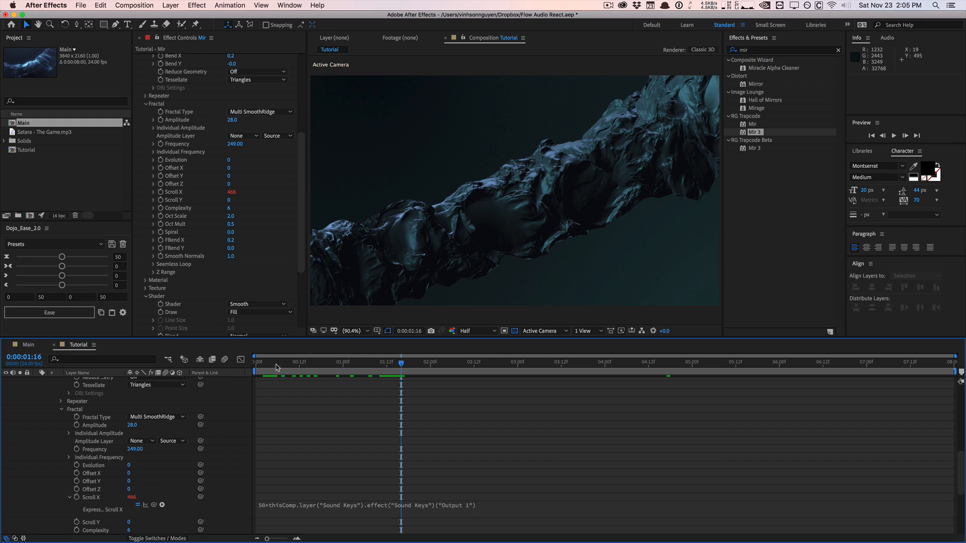
key("space")
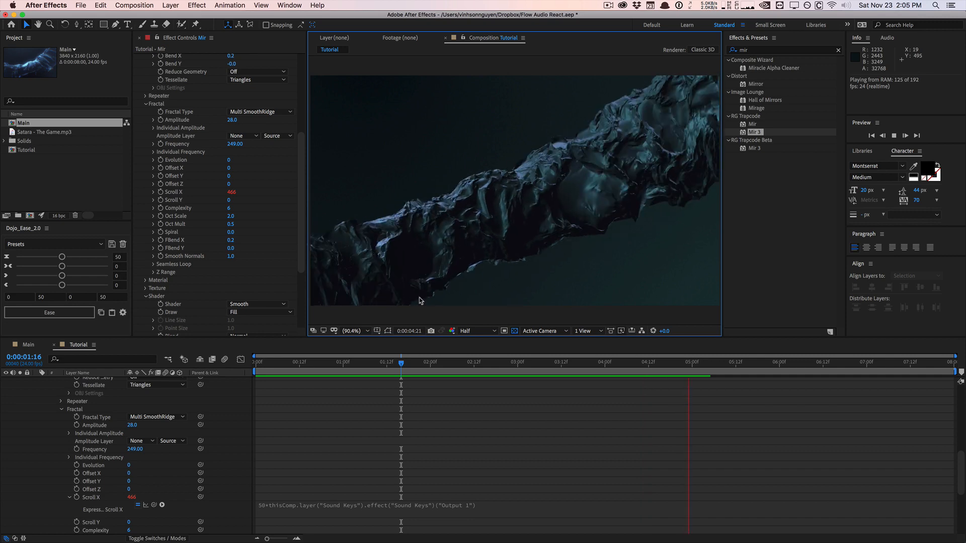
left_click(434, 363)
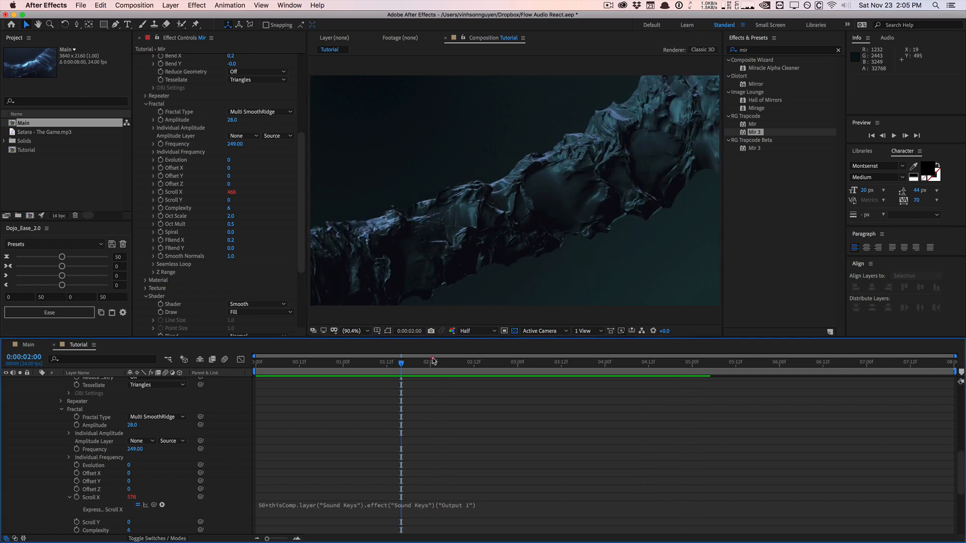
- Change the multiplier in the Scroll X expression to 75 and check the motion at several times
left_click(270, 508)
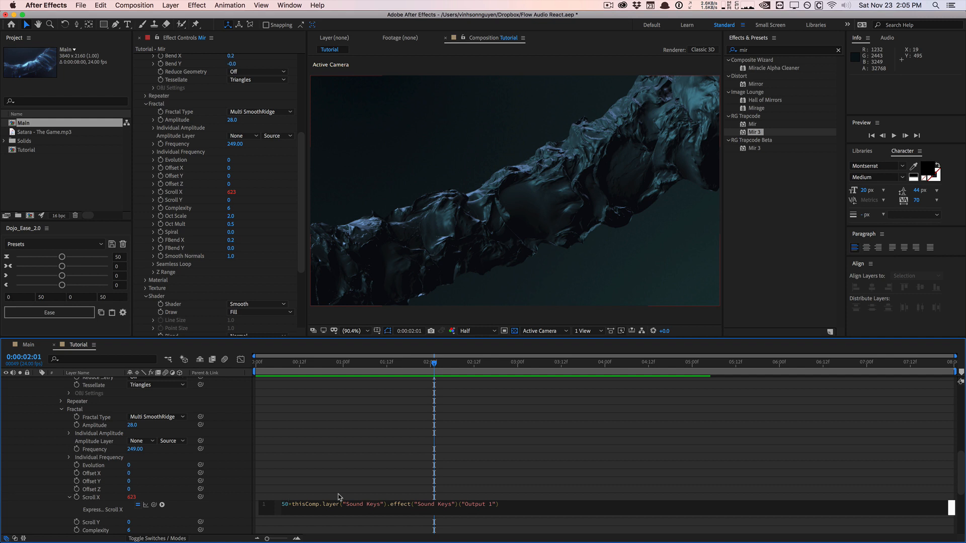
key("BackSpace")
key("BackSpace")
type("75")
left_click(319, 447)
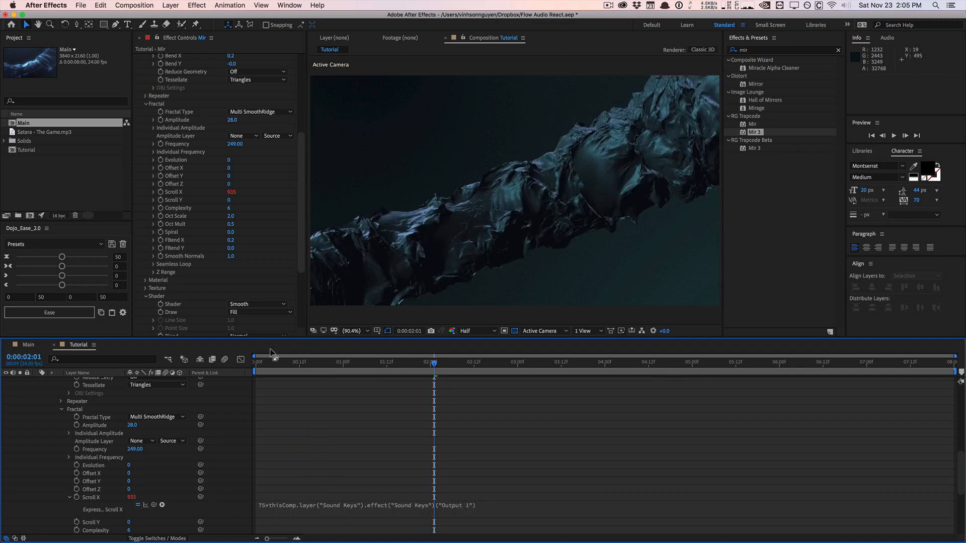
left_click_drag(274, 365, 550, 345)
- Drive Mir's Scroll Y with an expression multiplying Sound Keys Output 2 by -40, and check the motion over time
scroll(342, 430, "down", 3)
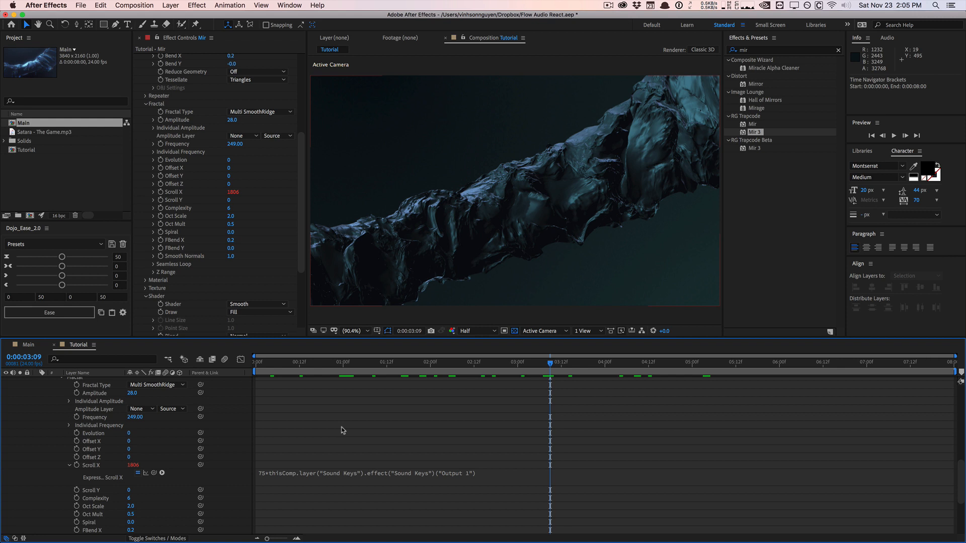
left_click(76, 491, "alt")
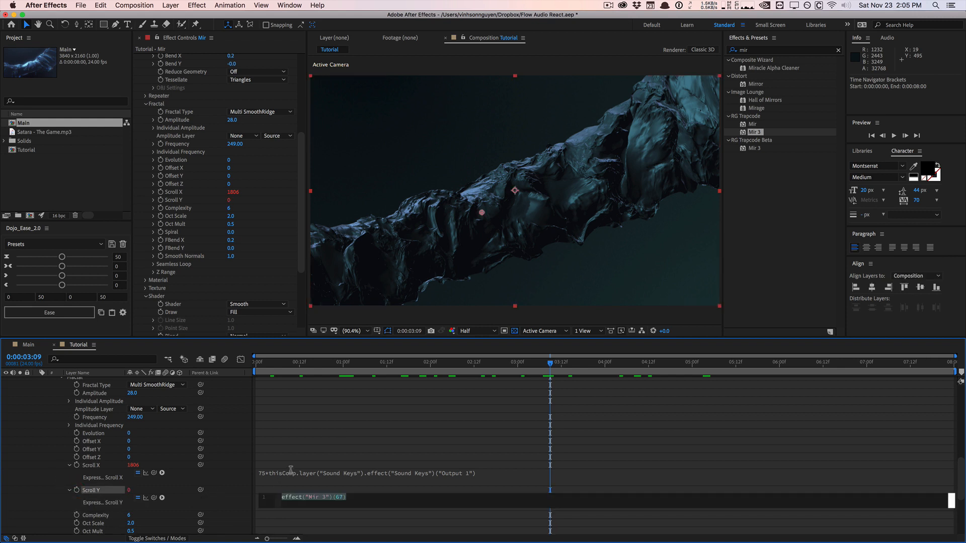
type("-40*")
left_click_drag(154, 497, 115, 414)
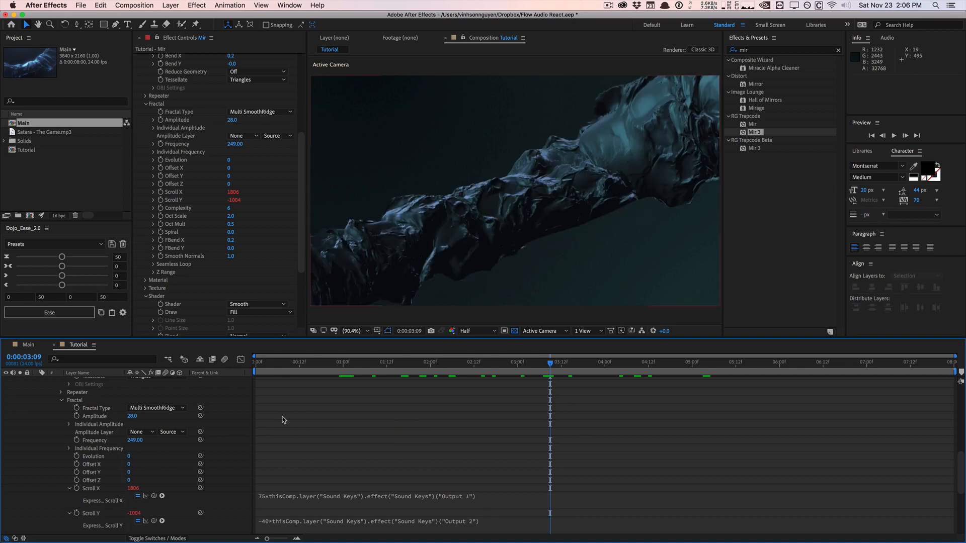
left_click_drag(270, 363, 596, 333)
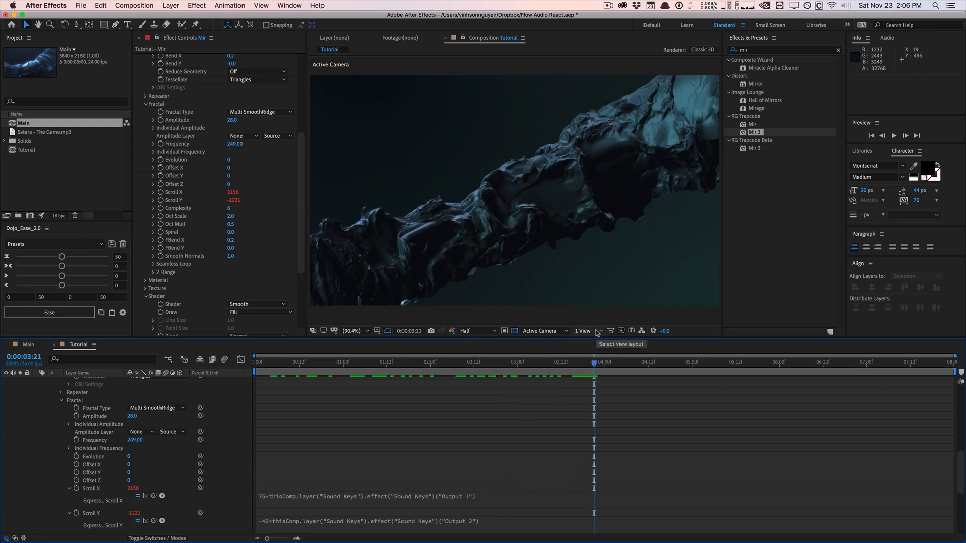
- Try a fractal Amplitude of 200 on the Mir layer and restore it to 28
scroll(360, 401, "up", 2)
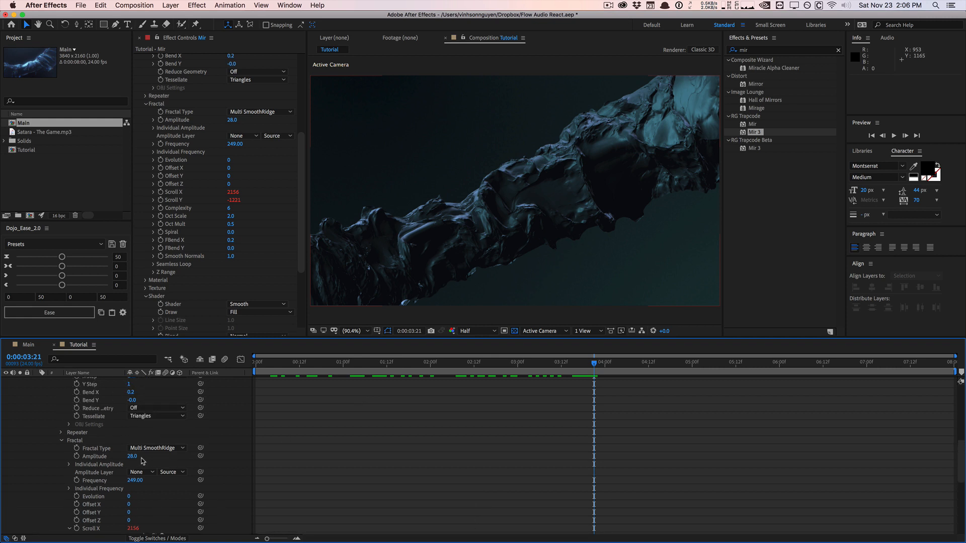
left_click_drag(130, 456, 199, 444)
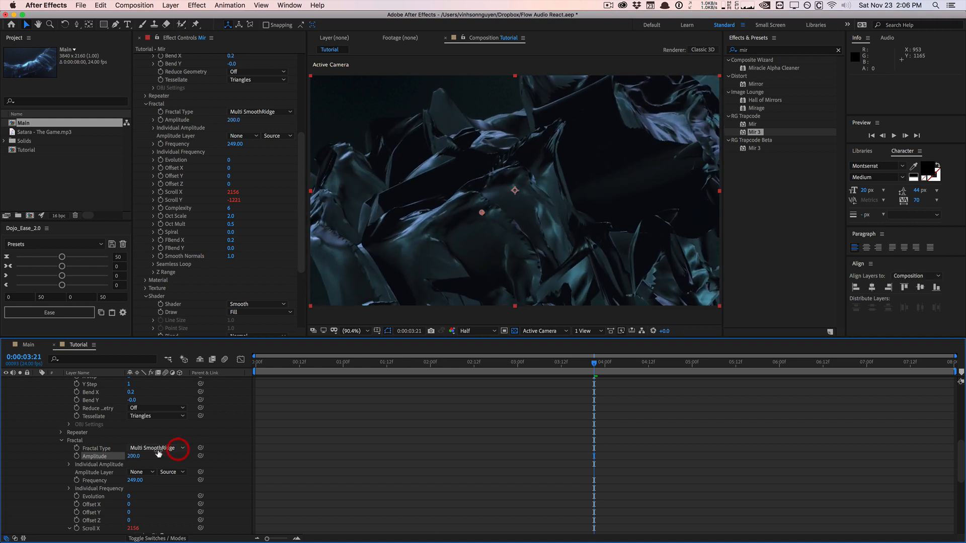
left_click(130, 457)
type("28")
key("Return")
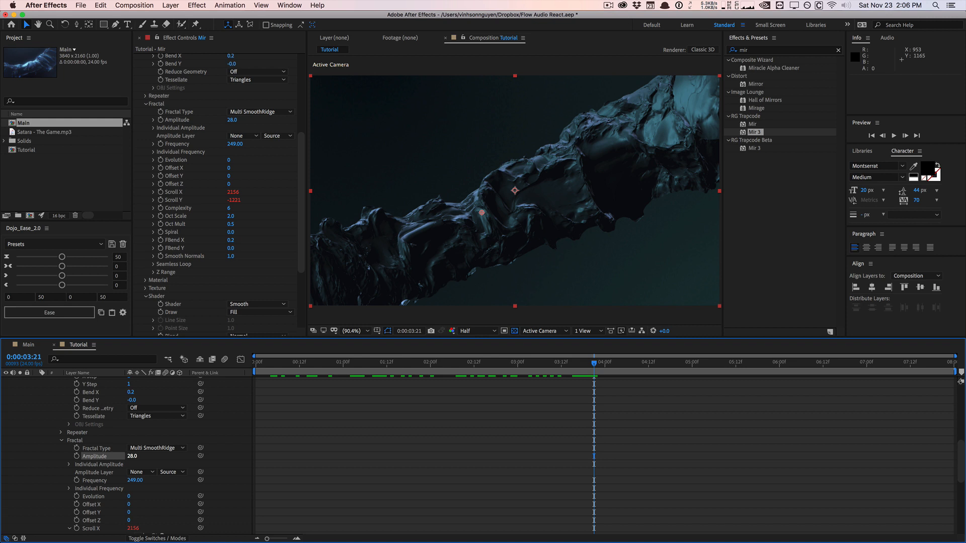
scroll(300, 423, "up", 3)
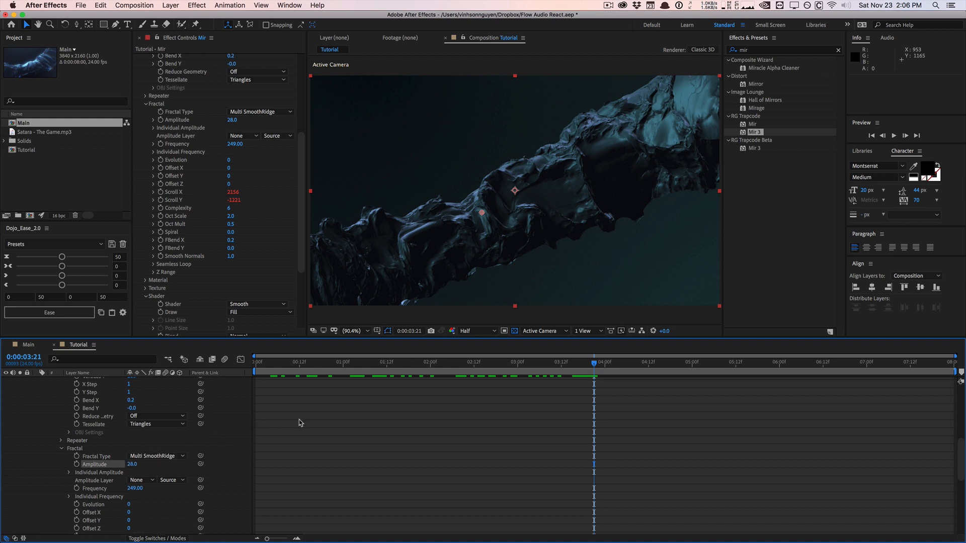
scroll(299, 423, "up", 1)
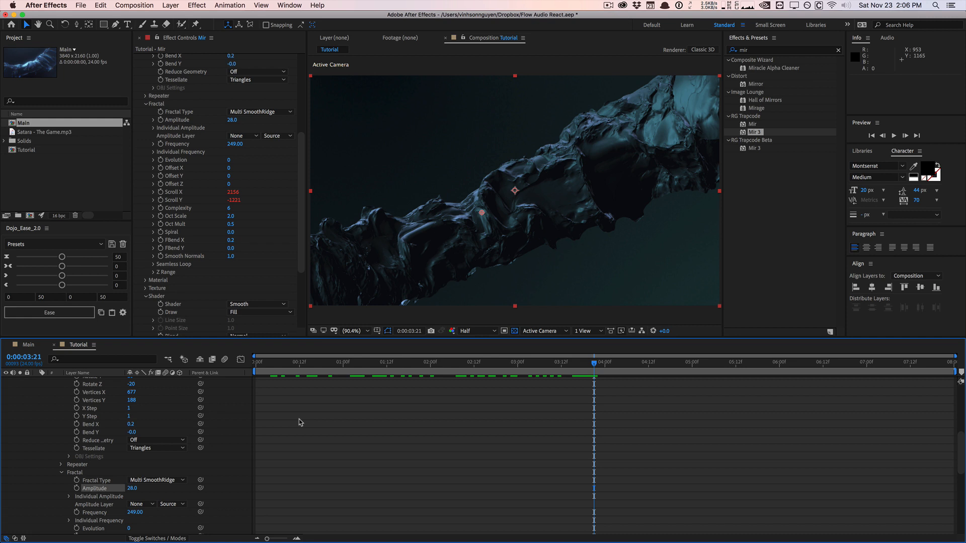
- Collapse Mir's Geometry group in the timeline and set the fractal Amplitude to 20
scroll(299, 423, "up", 12)
left_click(61, 438)
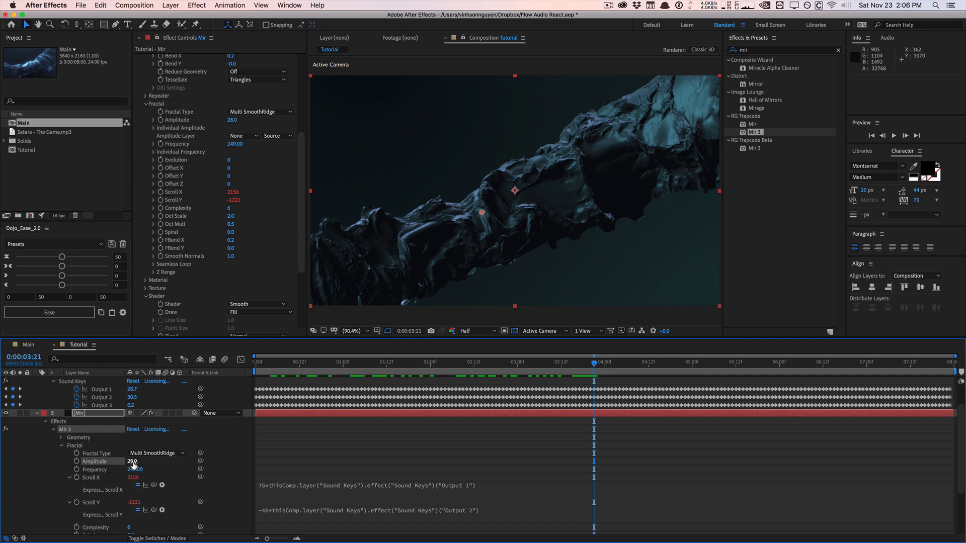
left_click_drag(133, 463, 124, 463)
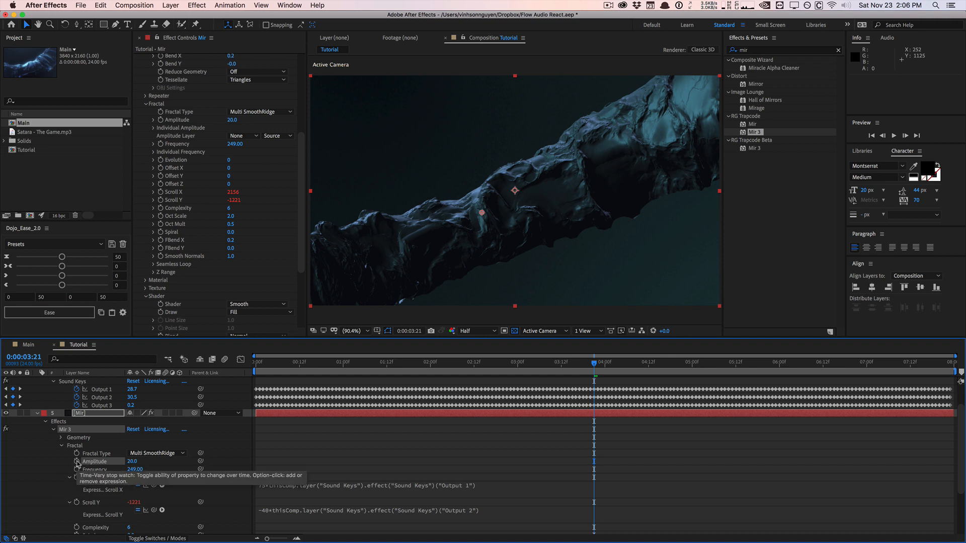
- Add an ease(curVal, min, max, valueMin, valueMax) expression to Mir's Amplitude and link curVal to Sound Keys Output 3
left_click(77, 461, "alt")
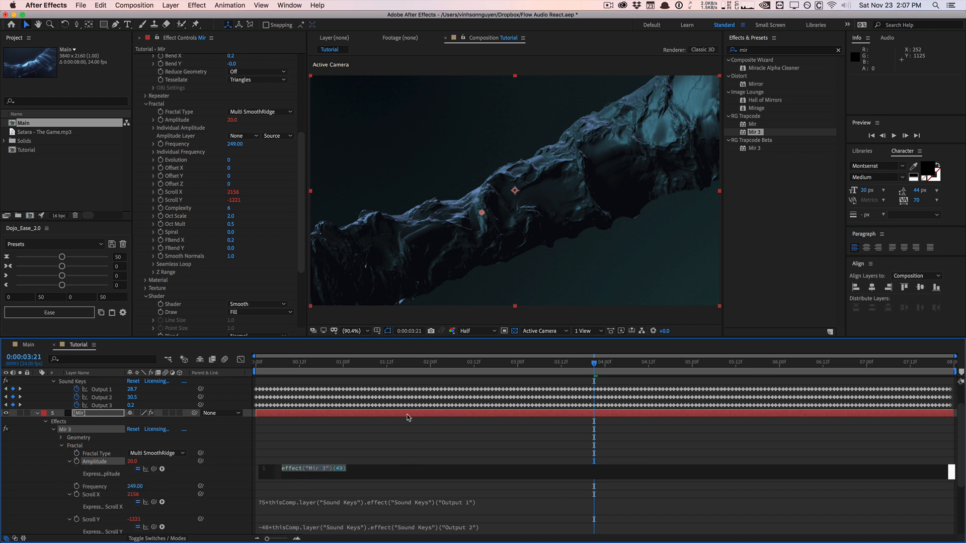
type("ease(curVal, min, max, value")
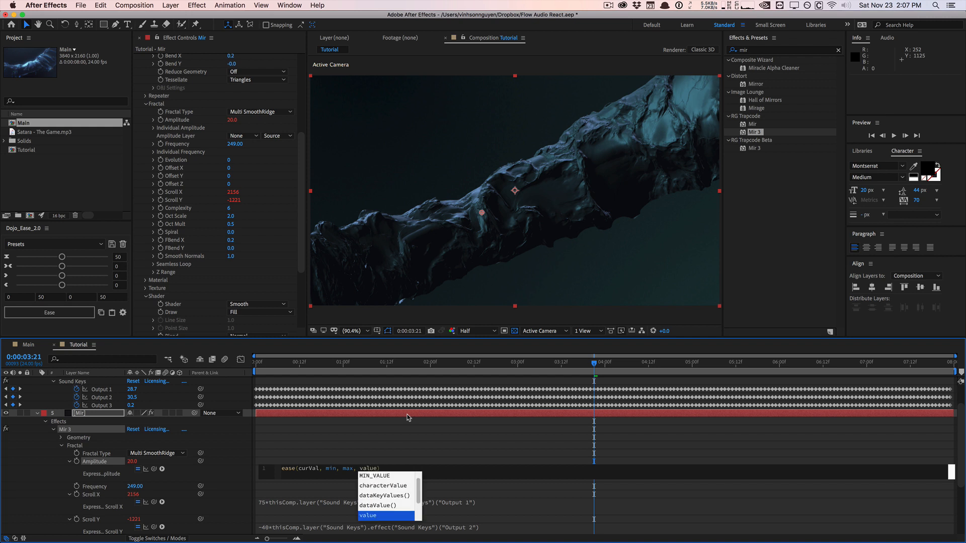
type("Min, valueMax")
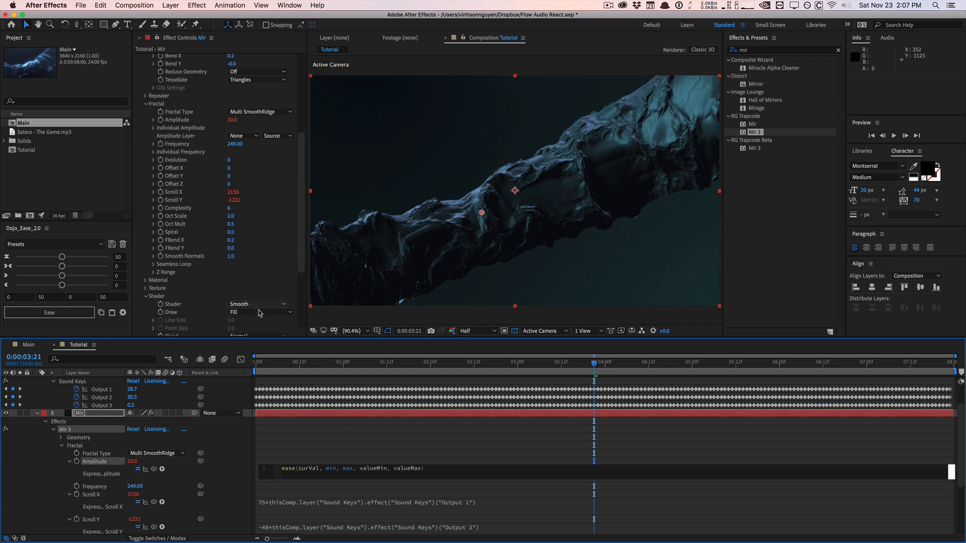
double_click(309, 468)
left_click_drag(155, 469, 107, 406)
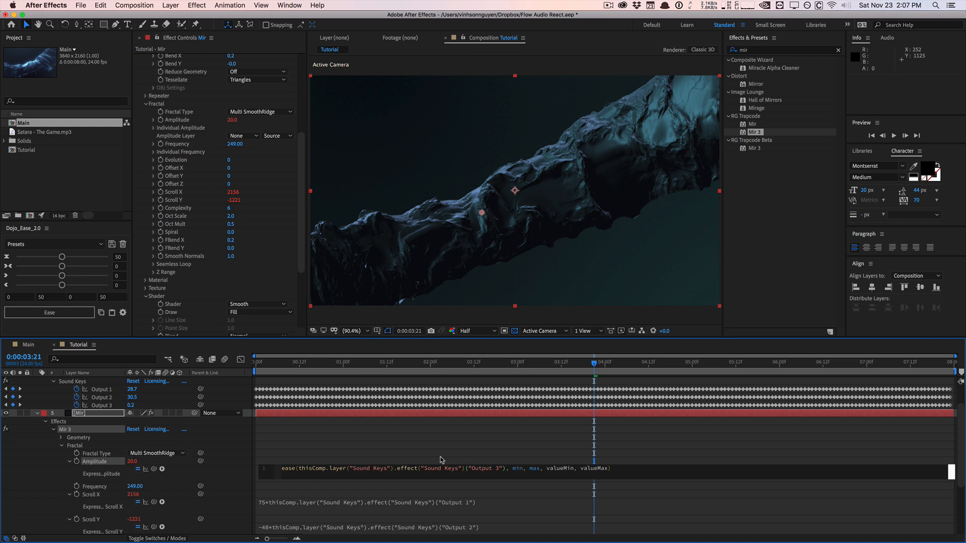
- Set the Amplitude ease expression's input range to 0 and 1 and its output range to 10 and 30
double_click(517, 469)
type("0")
key("BackSpace")
key("BackSpace")
key("BackSpace")
type("1")
double_click(545, 468)
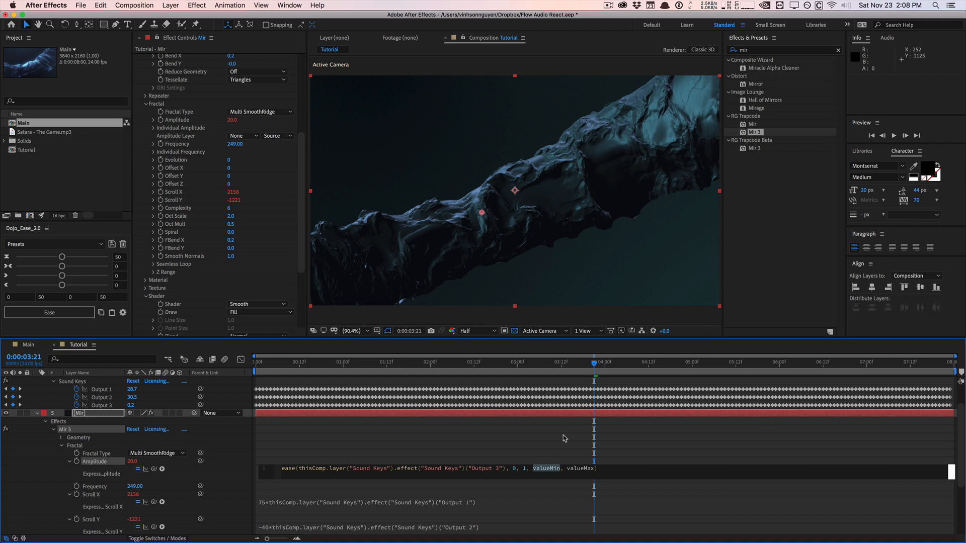
type("10")
double_click(558, 468)
type("30")
left_click(573, 423)
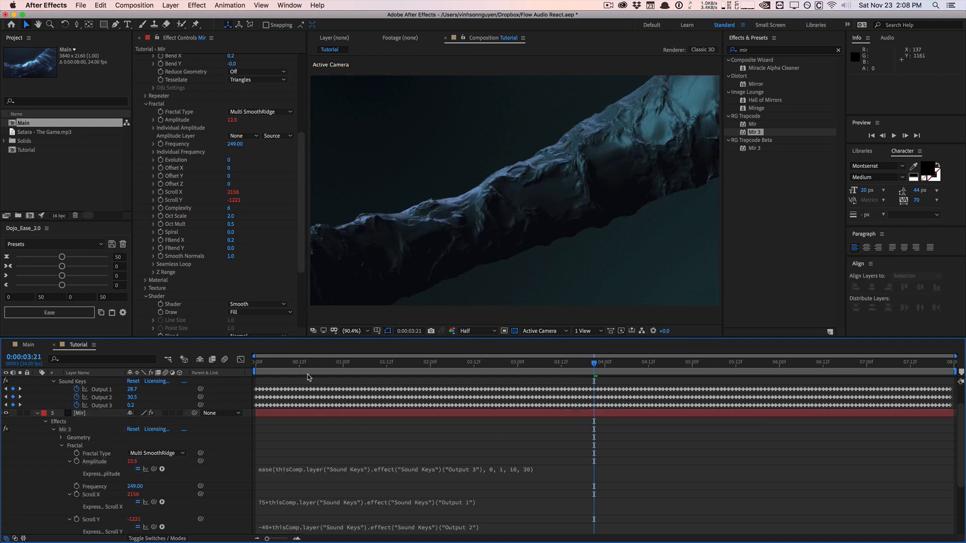
- Review the arguments of the Amplitude expression and preview the animation over time
left_click(302, 470)
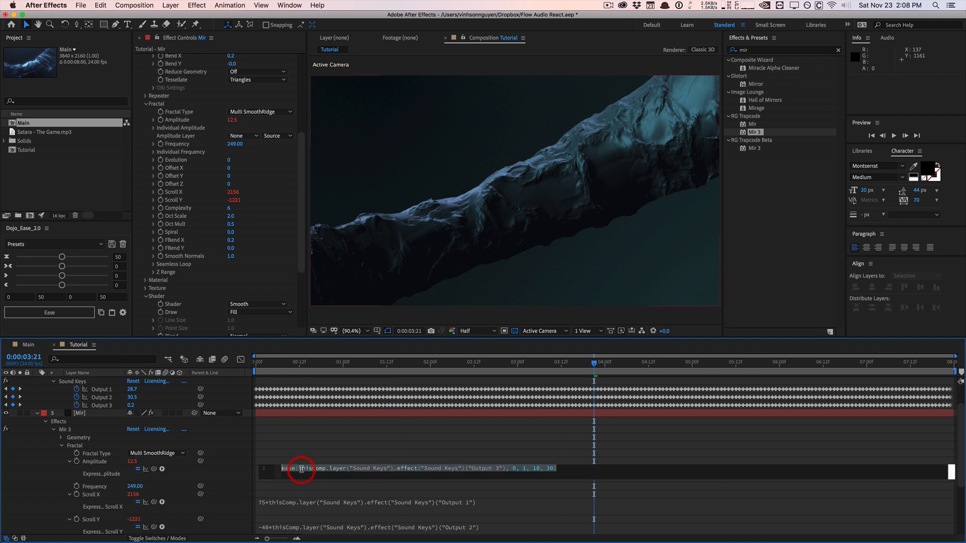
left_click(301, 469)
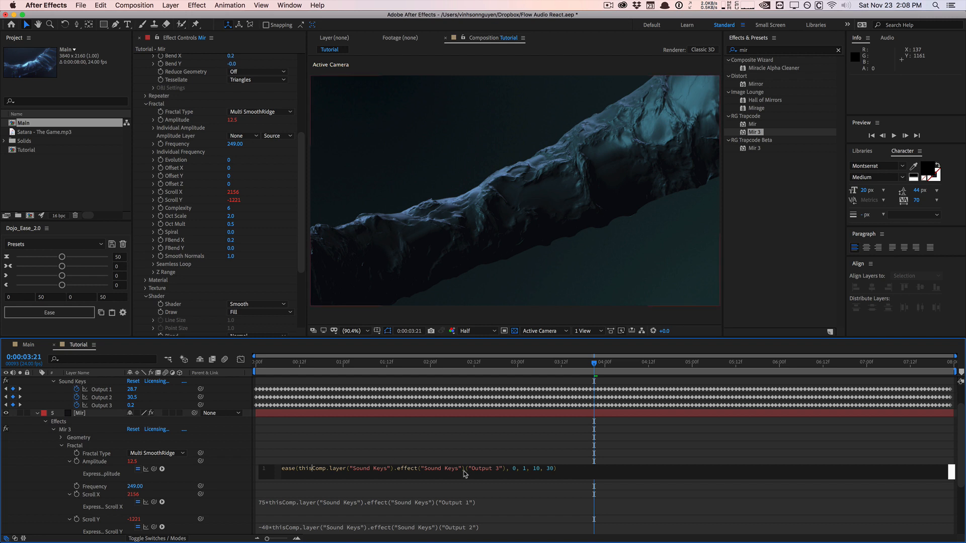
left_click(514, 469)
left_click(324, 434)
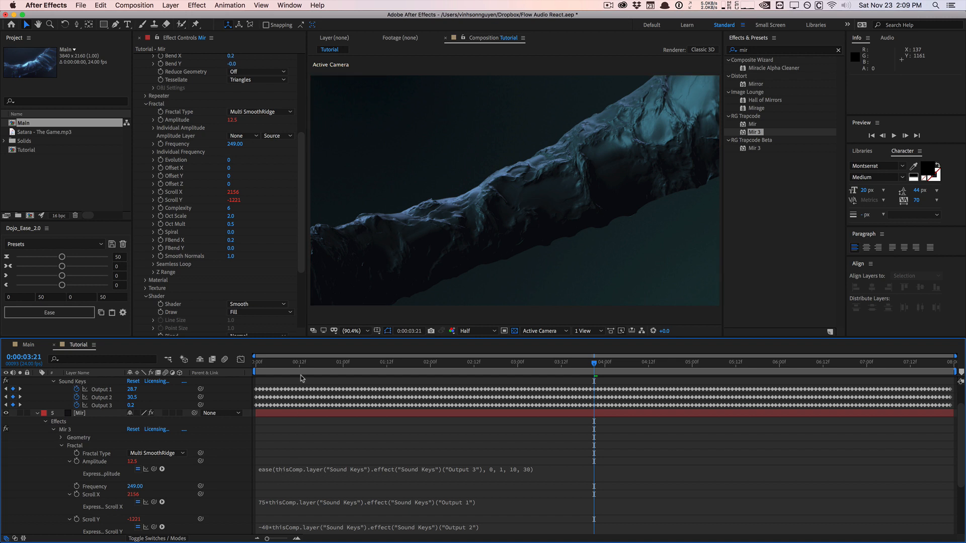
left_click_drag(301, 363, 509, 330)
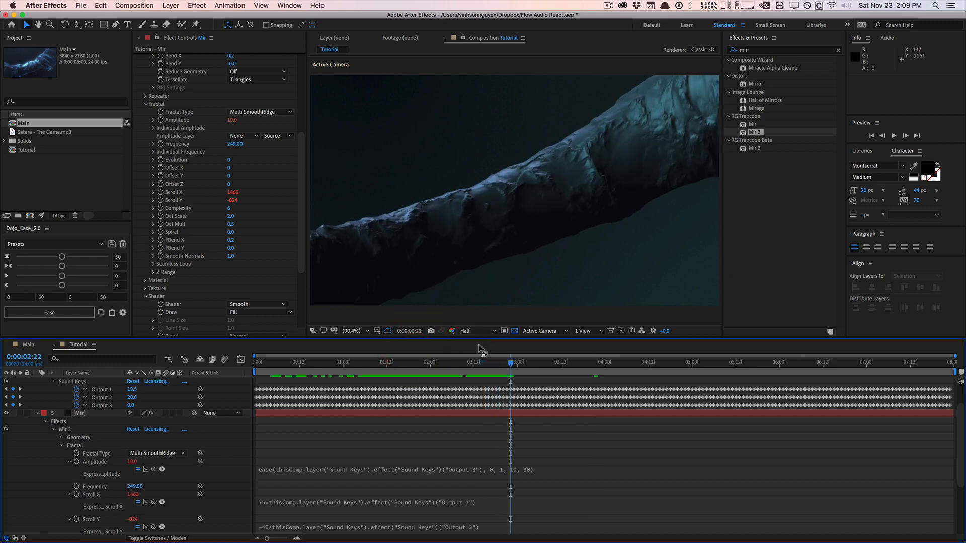
key("space")
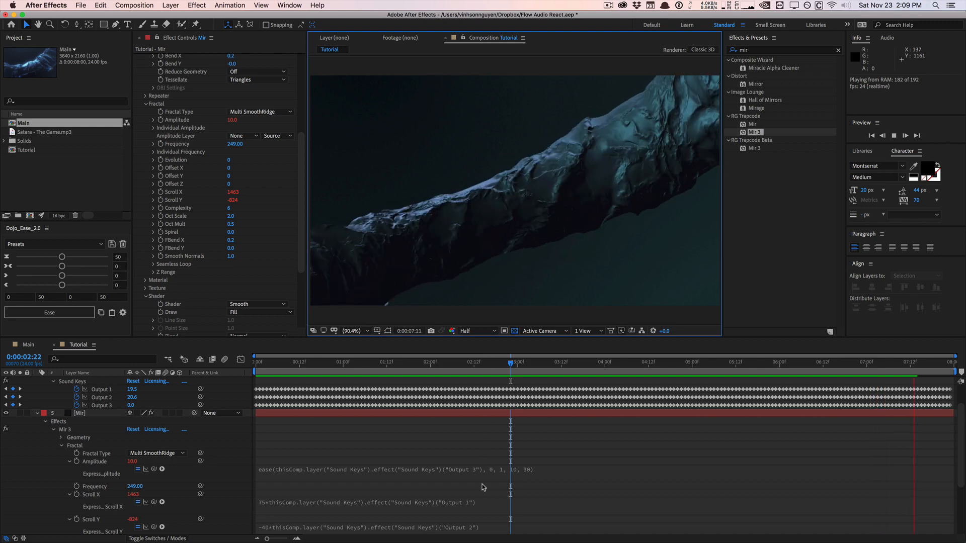
- Raise the Mir geometry's Vertices Y to 257
left_click(304, 141)
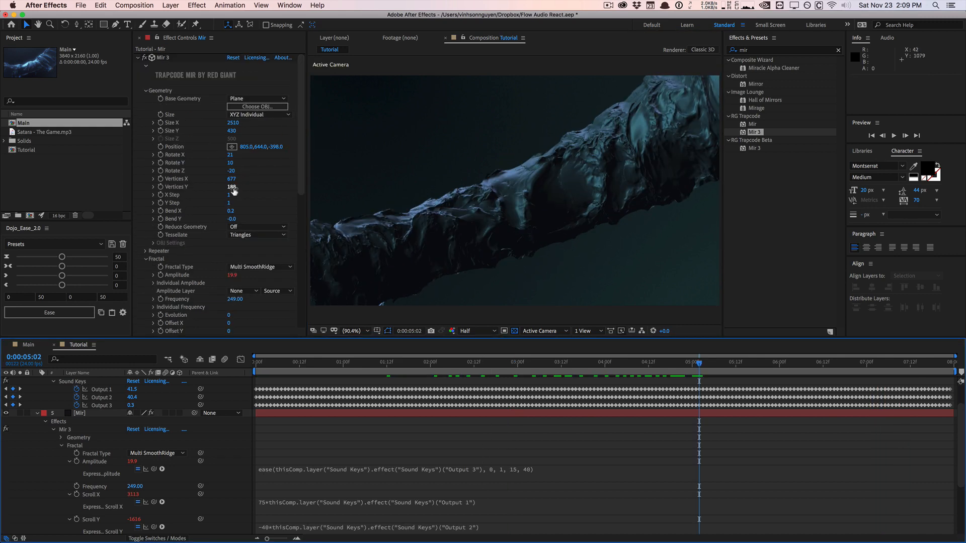
left_click_drag(232, 186, 308, 288)
- Review Sound Keys Outputs 1, 2 and 3 in turn
left_click(103, 391)
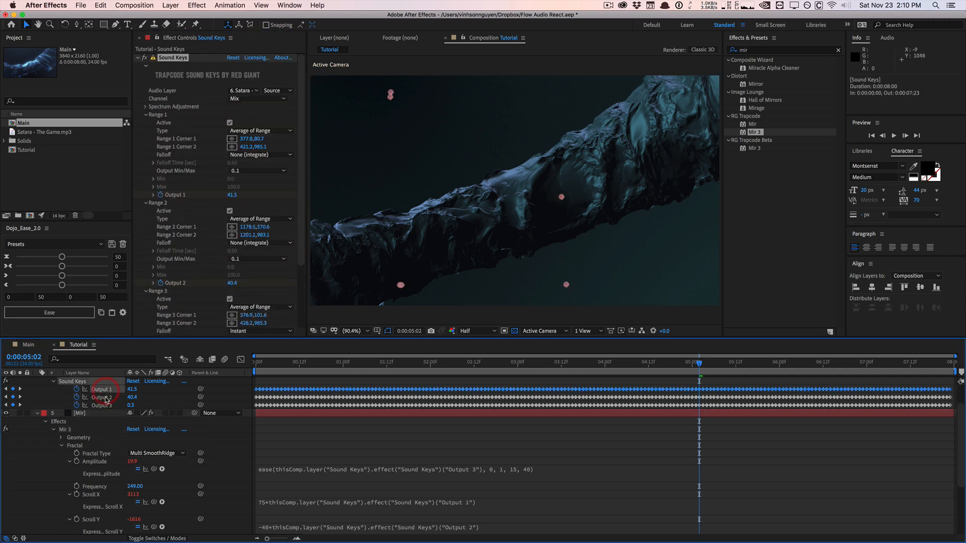
left_click(105, 399)
left_click(106, 406)
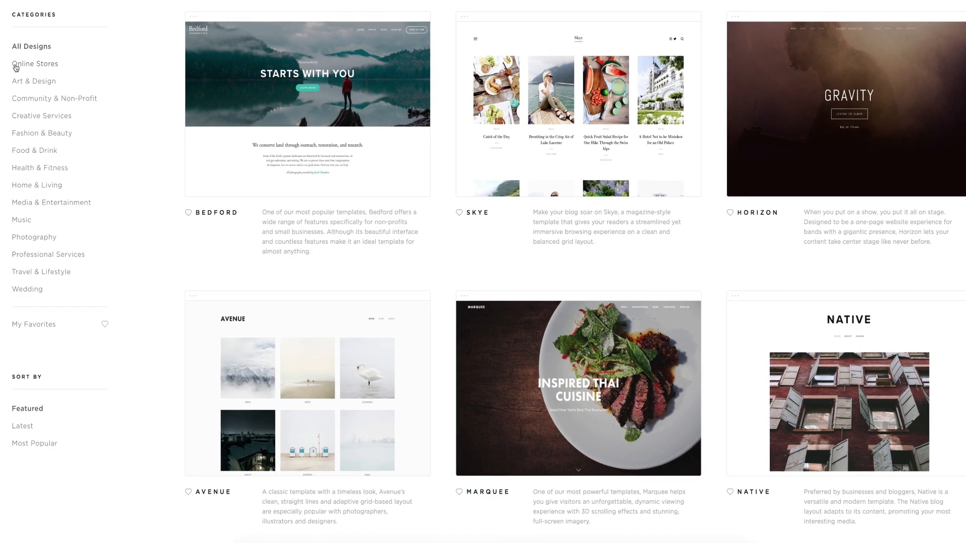
left_click(16, 69)
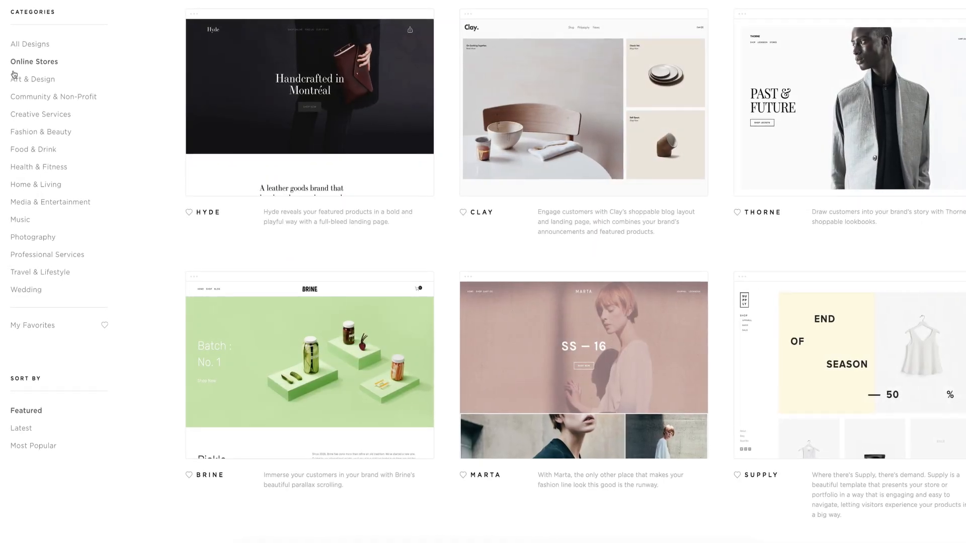
left_click(15, 80)
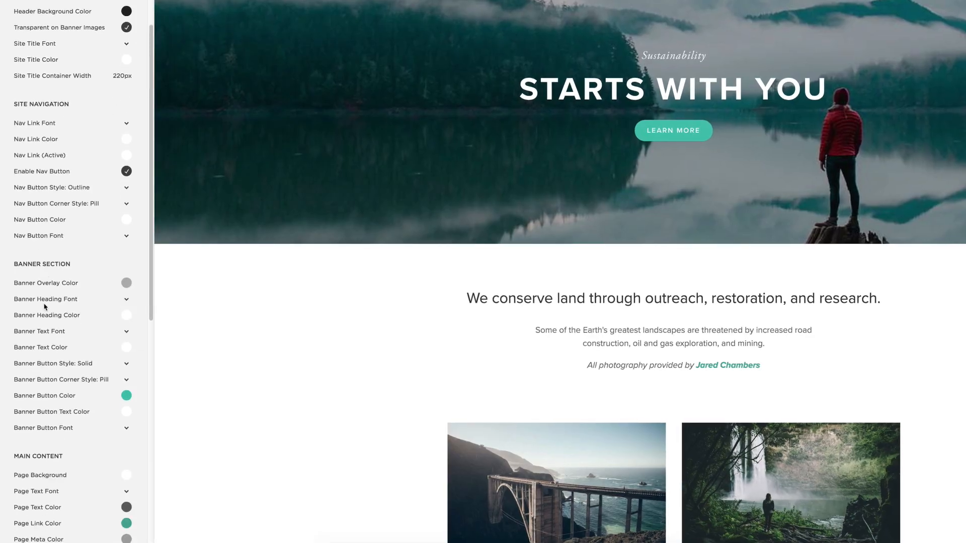
scroll(75, 252, "down", 3)
left_click(126, 287)
left_click_drag(68, 222, 82, 223)
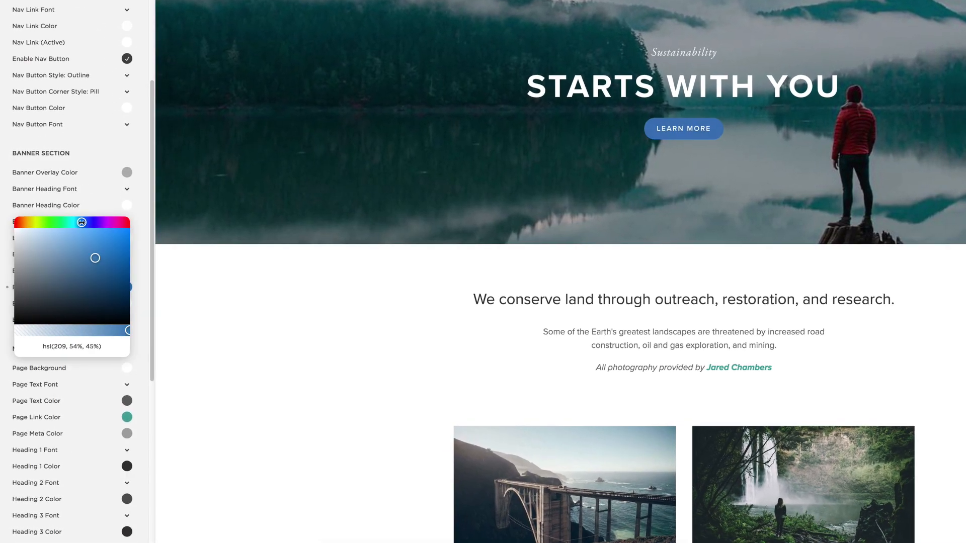
left_click_drag(26, 282, 23, 295)
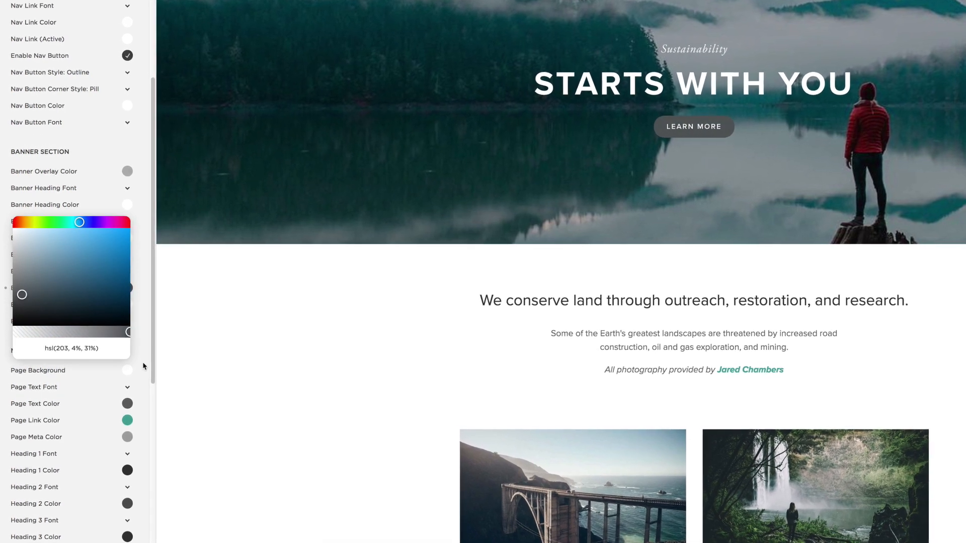
scroll(76, 352, "down", 2)
left_click(127, 373)
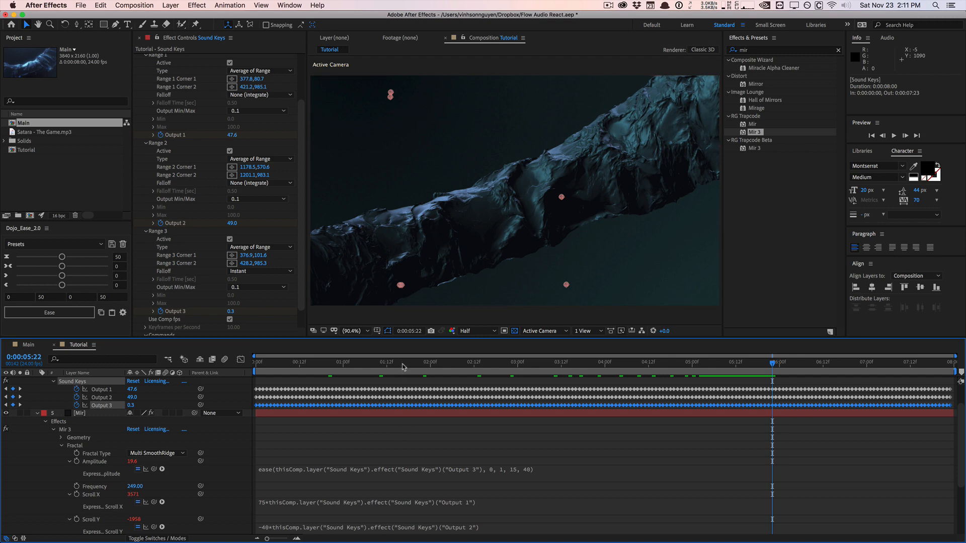
- Move the current time to 0:00:04:01 and bring up the Mir layer's Shader settings
left_click_drag(403, 364, 608, 341)
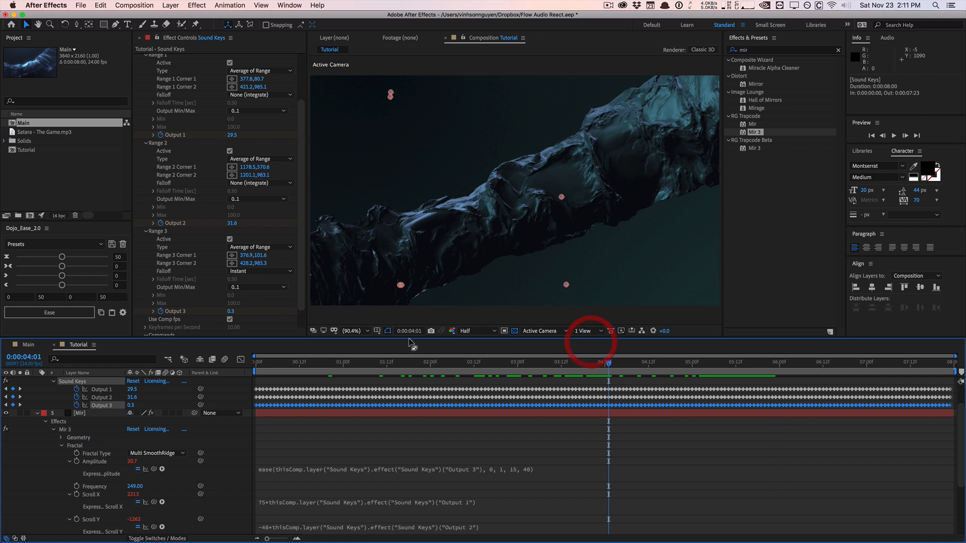
scroll(295, 141, "up", 3)
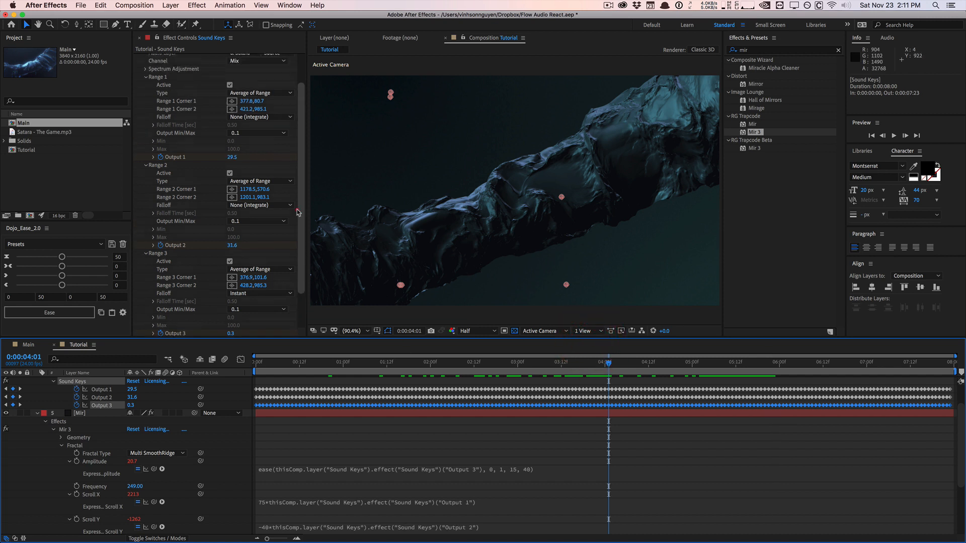
left_click(103, 416)
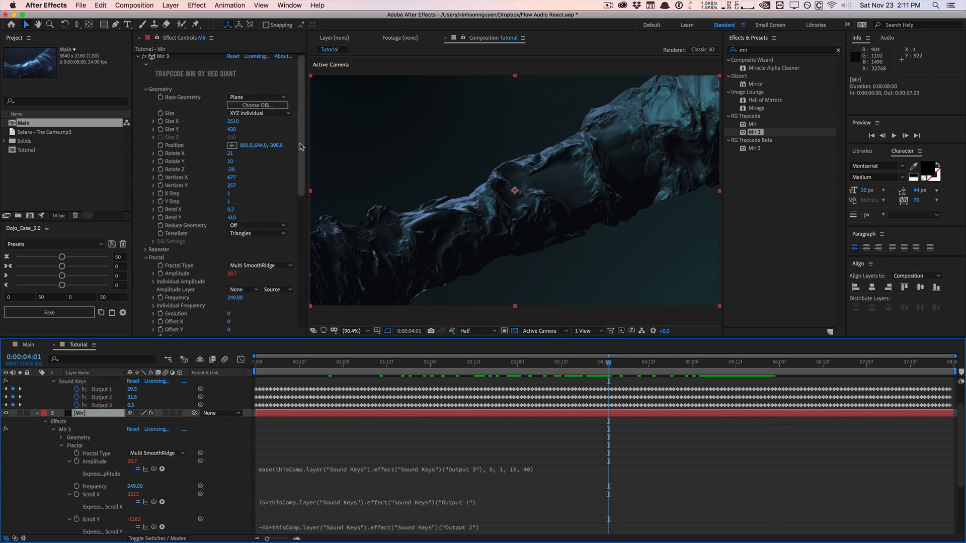
scroll(301, 146, "down", 1)
left_click_drag(232, 177, 303, 306)
- Try the Wireframe, Front Wire/Back Cull, Front Fill/Back Cull, Front Fill/Back Wire and Points draw modes on the Mir layer and restore Fill
left_click(265, 197)
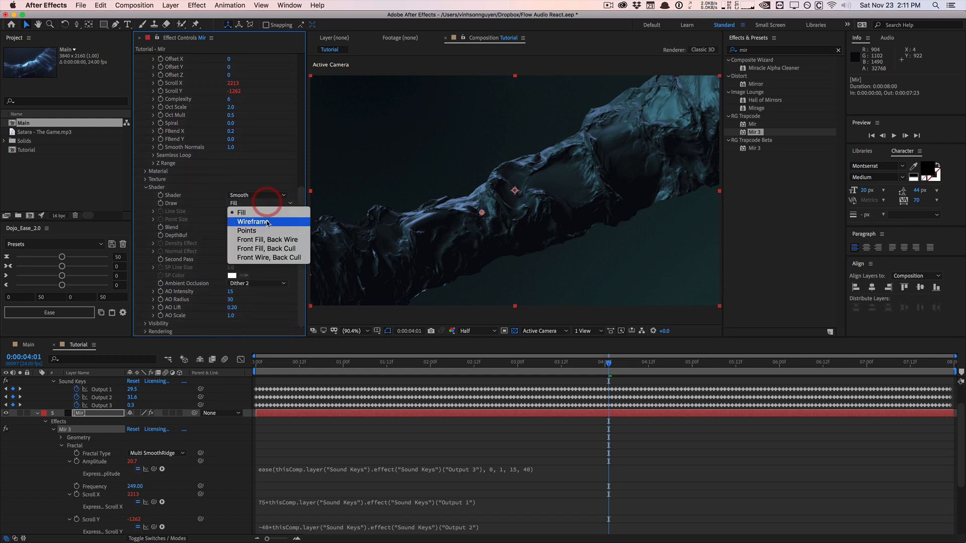
left_click(265, 217)
left_click(265, 203)
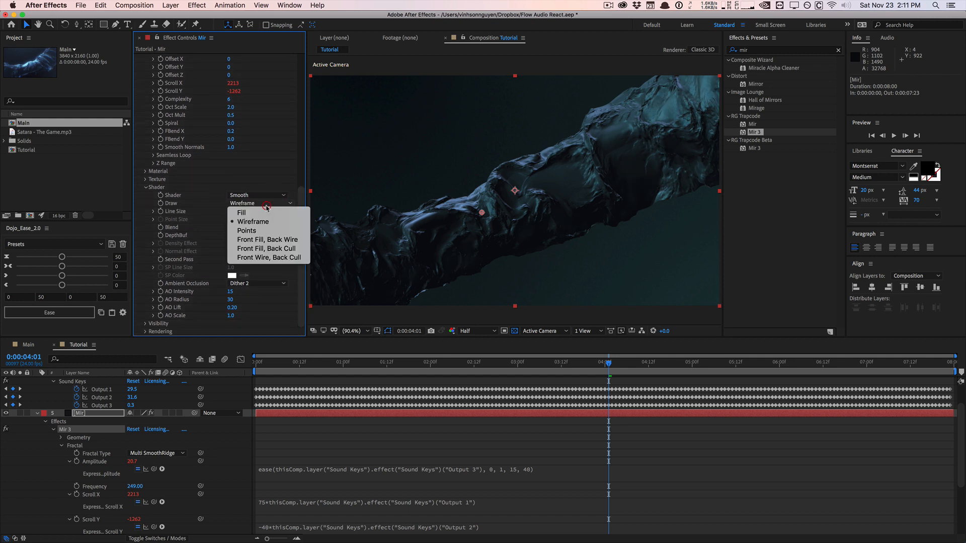
left_click(269, 258)
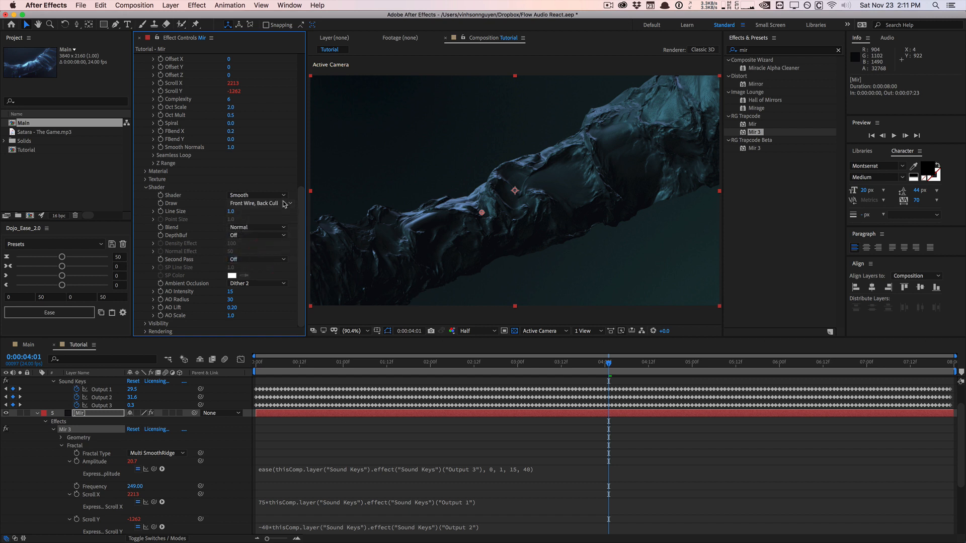
left_click(283, 204)
left_click(267, 249)
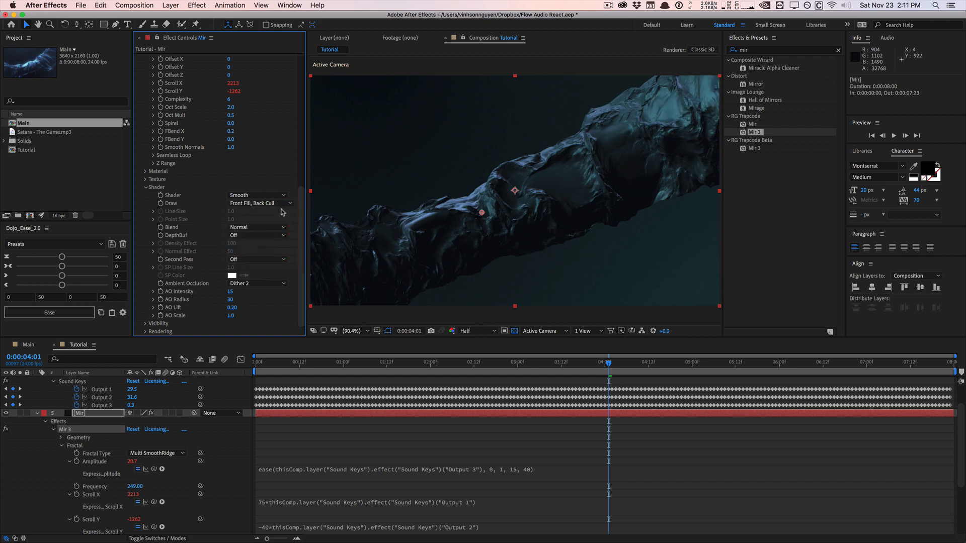
left_click(281, 205)
left_click(267, 239)
left_click(282, 204)
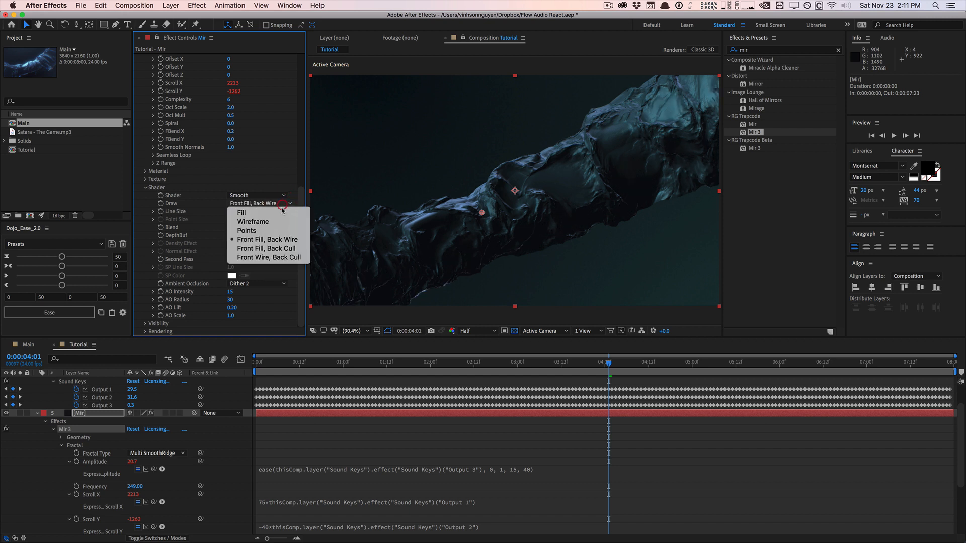
left_click(281, 231)
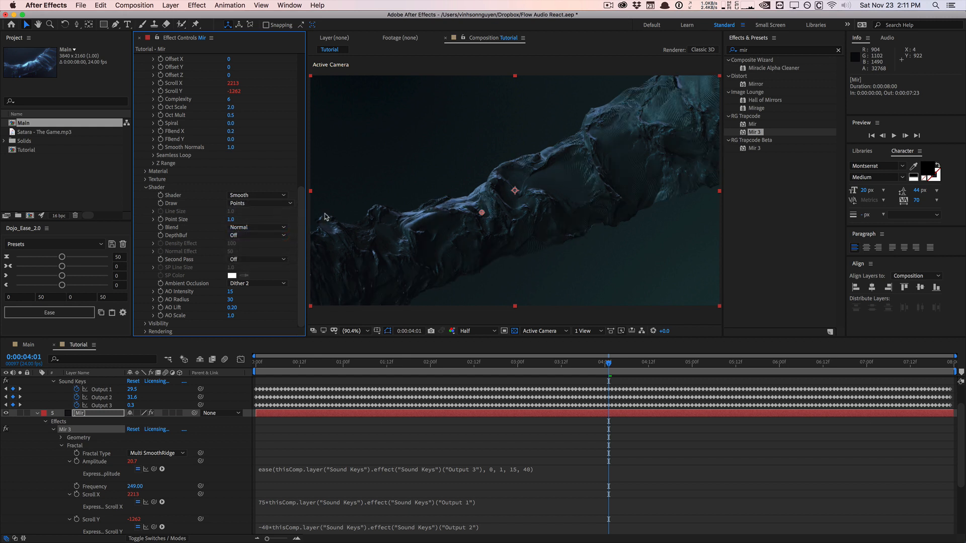
left_click(246, 204)
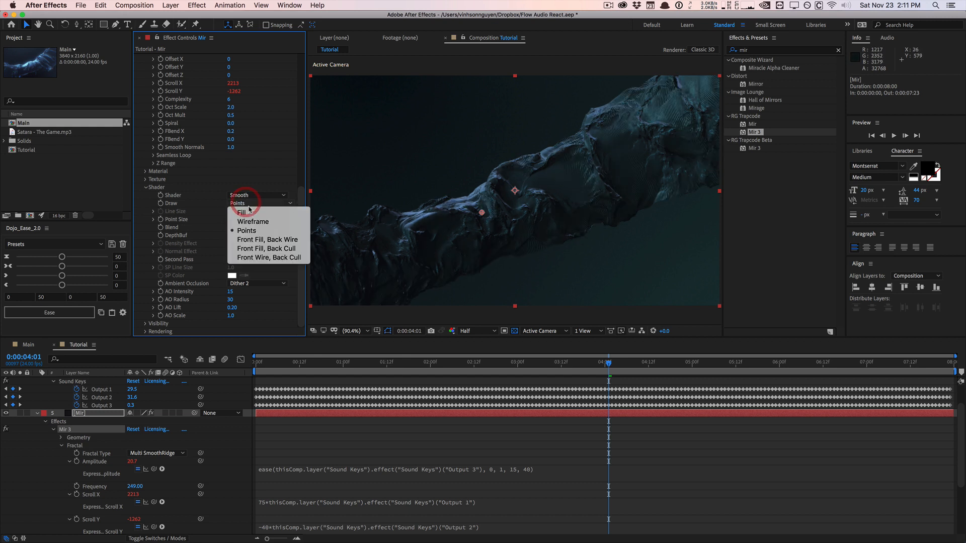
left_click(247, 212)
- Switch the Mir layer's shader type to Density
left_click(252, 195)
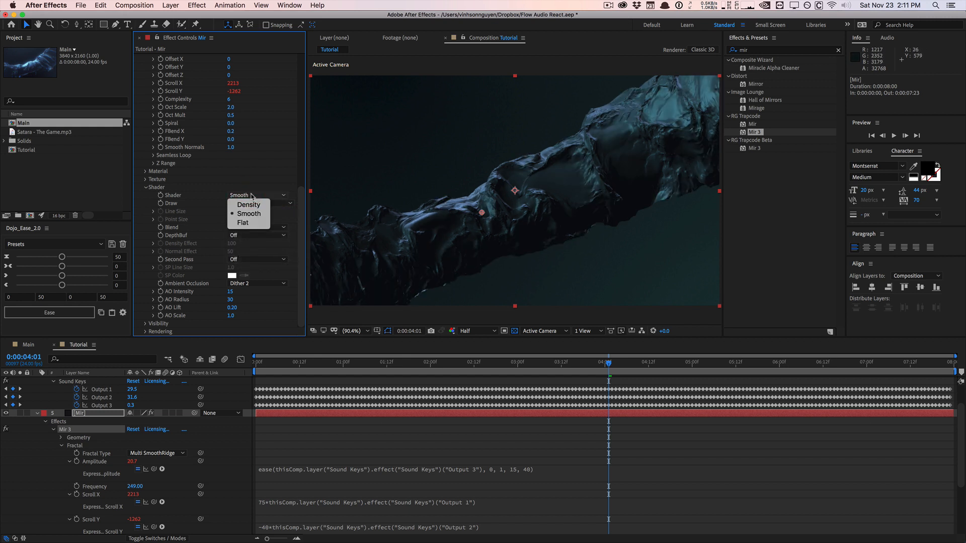
left_click(249, 214)
left_click(254, 196)
left_click(254, 199)
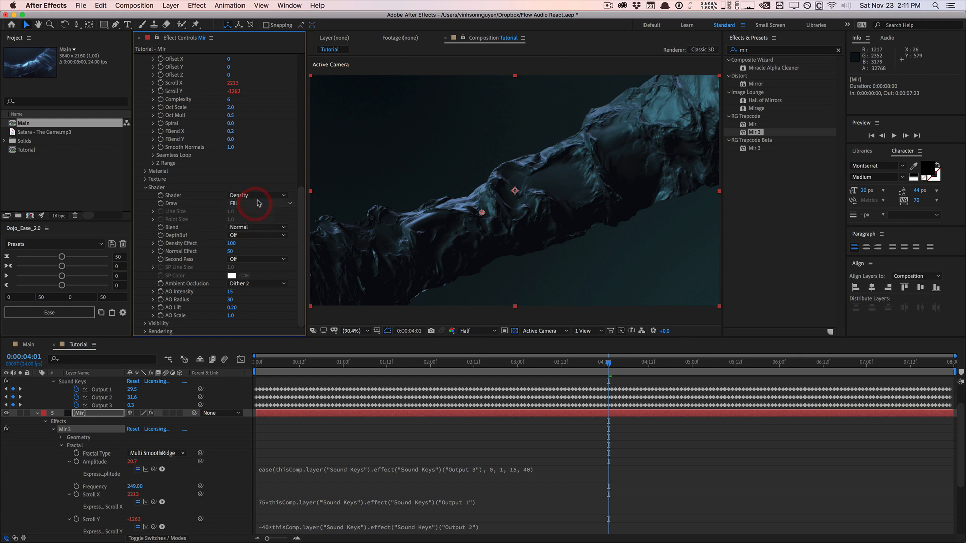
- Try the Add and Super Add blend modes on the Mir layer's shader and restore Normal
left_click(258, 227)
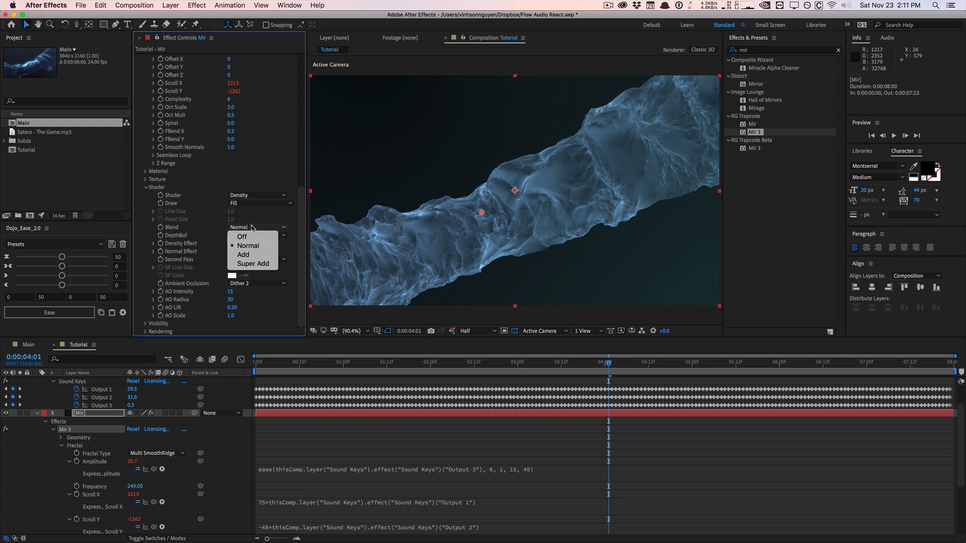
left_click(255, 256)
left_click(257, 227)
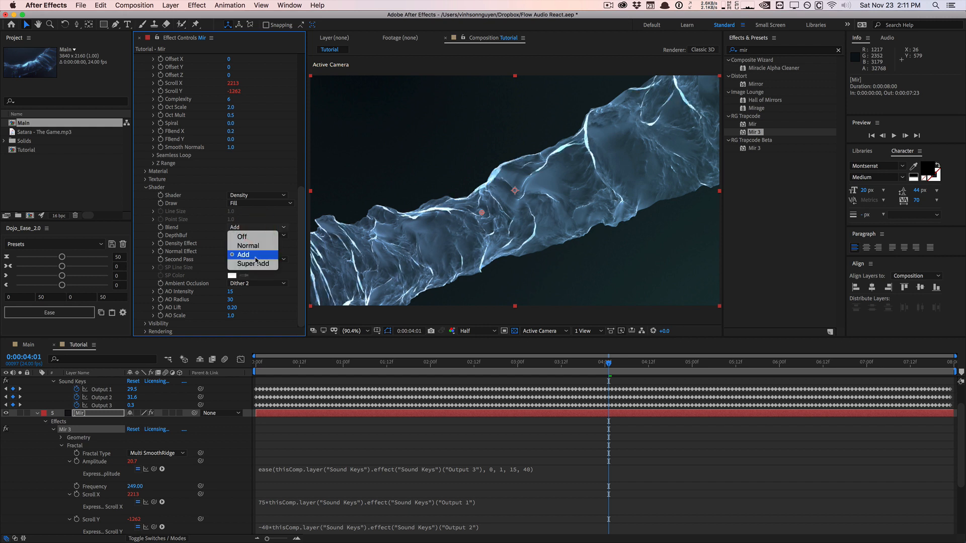
left_click(254, 261)
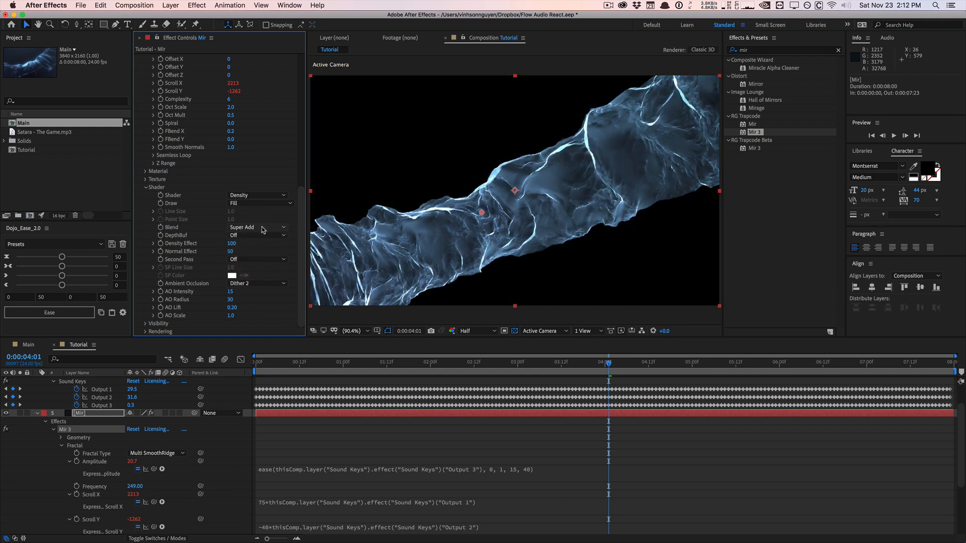
left_click(262, 228)
left_click(259, 239)
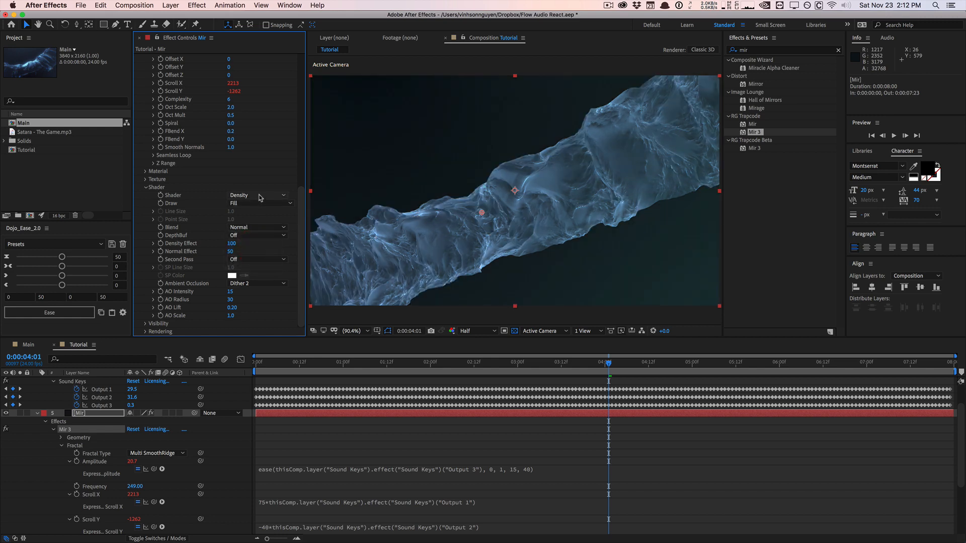
- Return the Mir layer's shader type to Smooth, keeping the draw mode at Fill
left_click(250, 195)
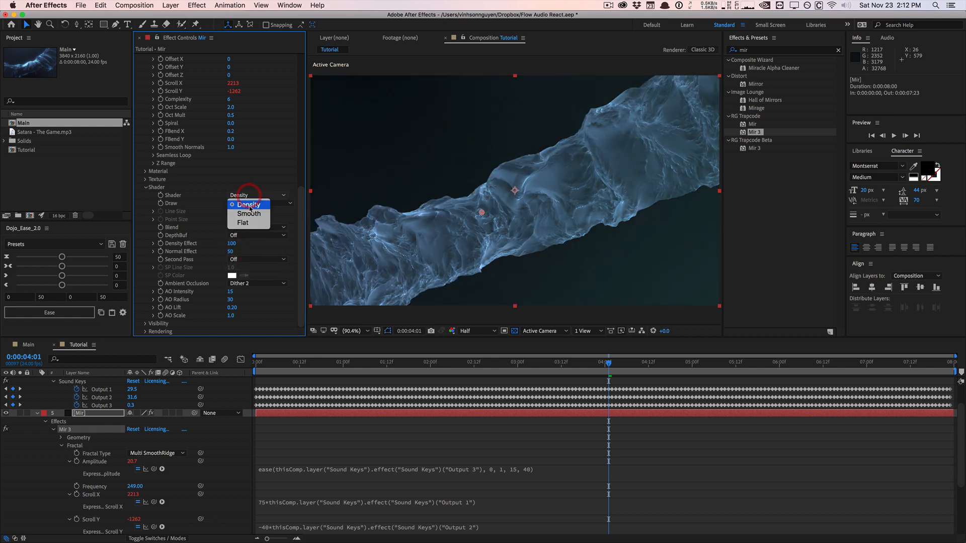
left_click(249, 206)
left_click(252, 203)
left_click(252, 211)
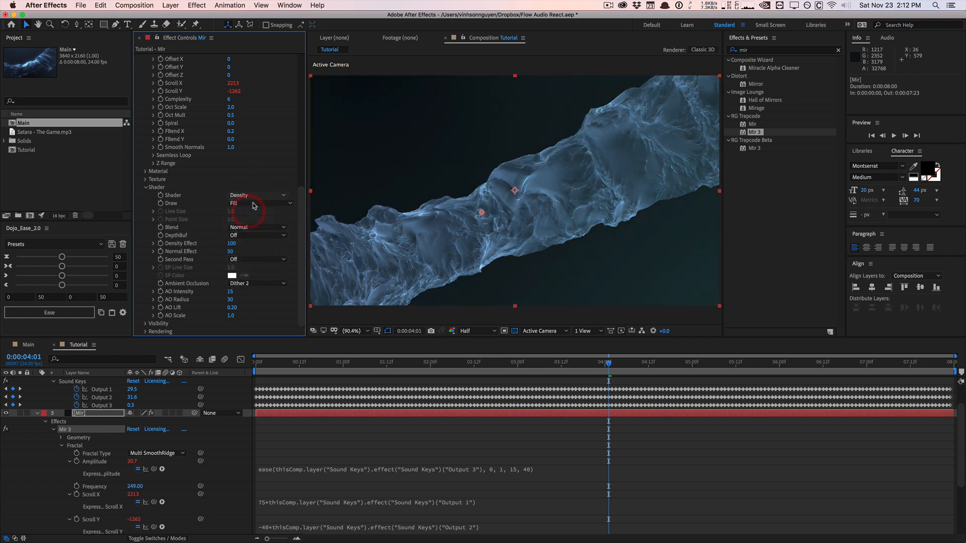
left_click(255, 204)
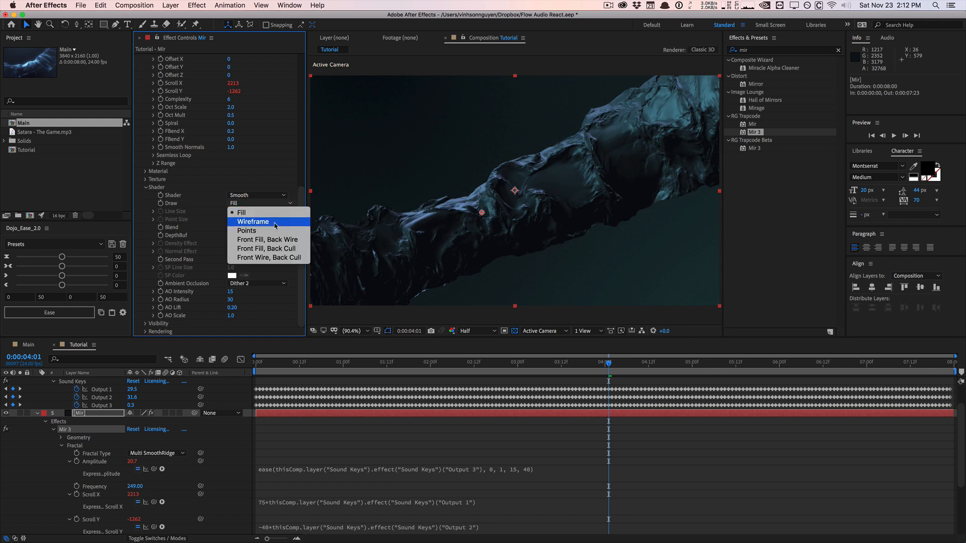
left_click(302, 199)
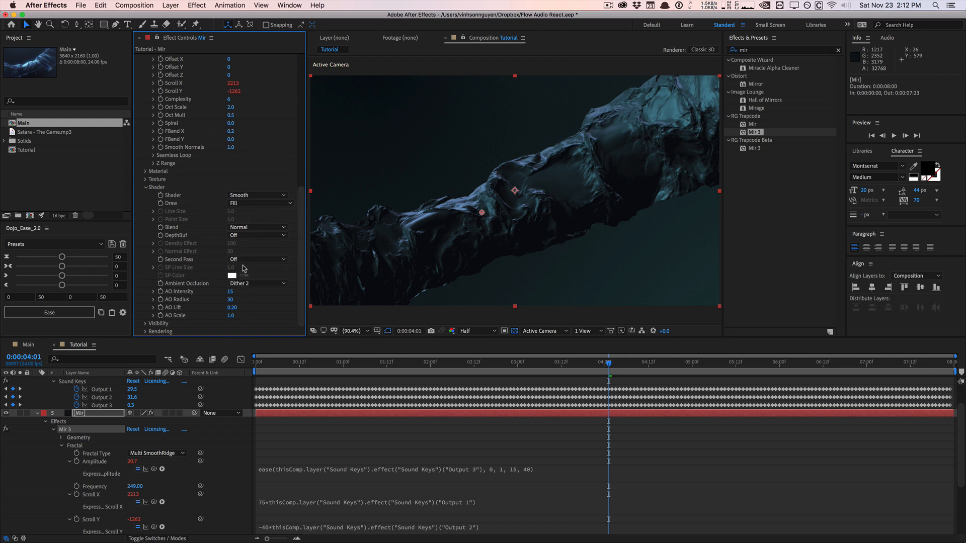
- Try a Wireframe second pass with an SP Line Size of 0.2, save the project, and turn the second pass off
left_click(261, 258)
left_click(259, 275)
key("super+s")
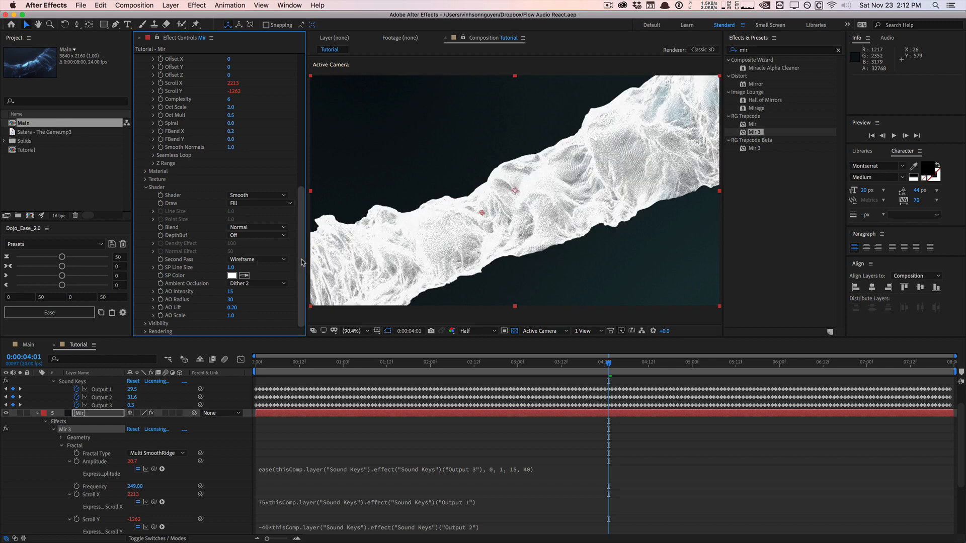
left_click_drag(230, 268, 236, 267)
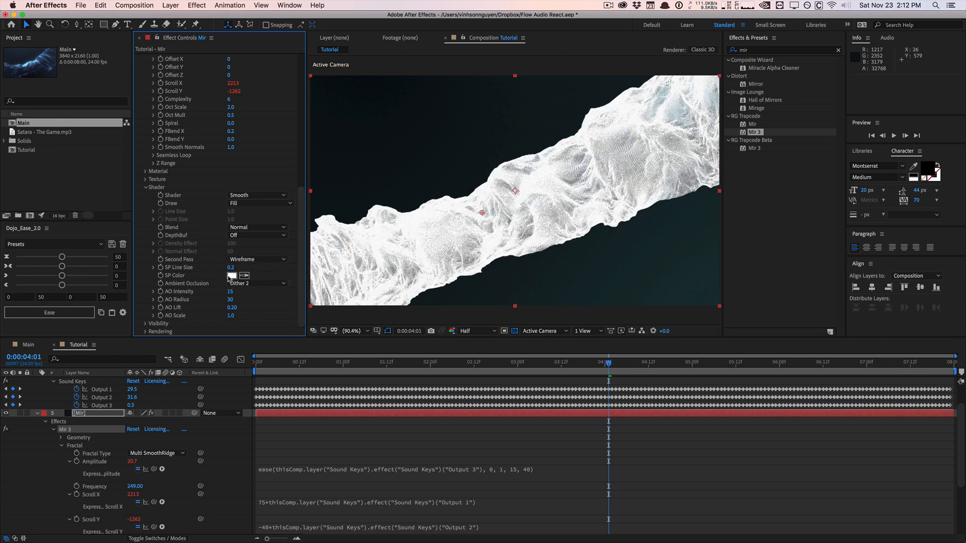
left_click(241, 262)
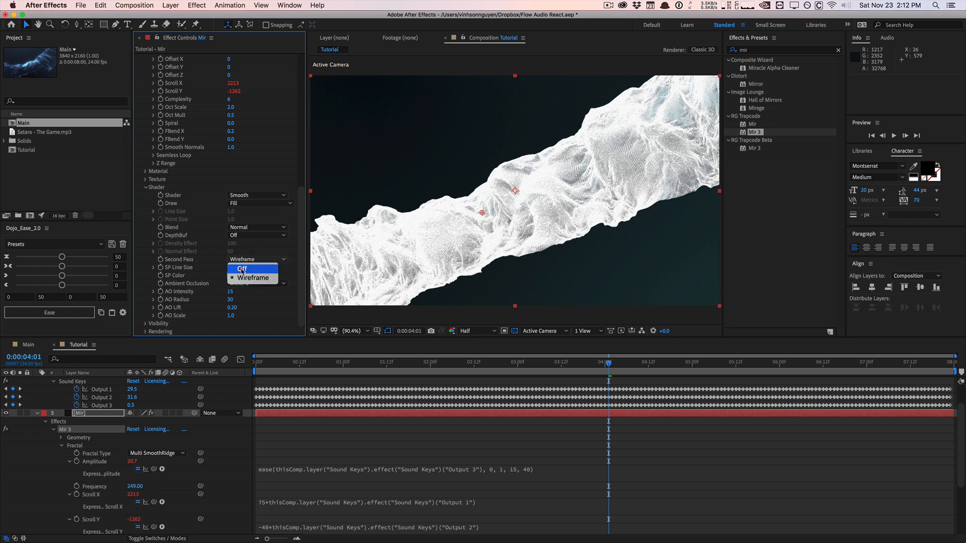
left_click(242, 268)
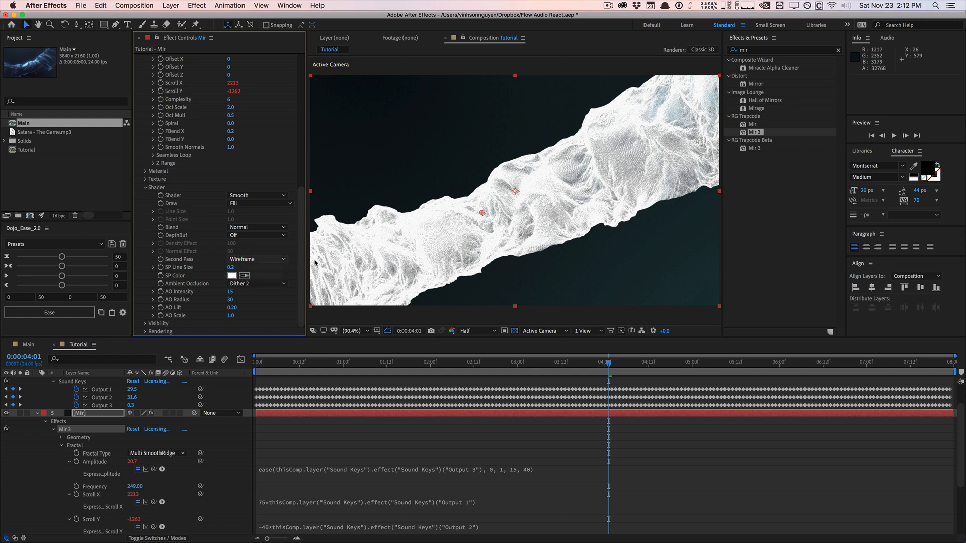
- Review the Mir effect's Visibility and Rendering settings
left_click(146, 325)
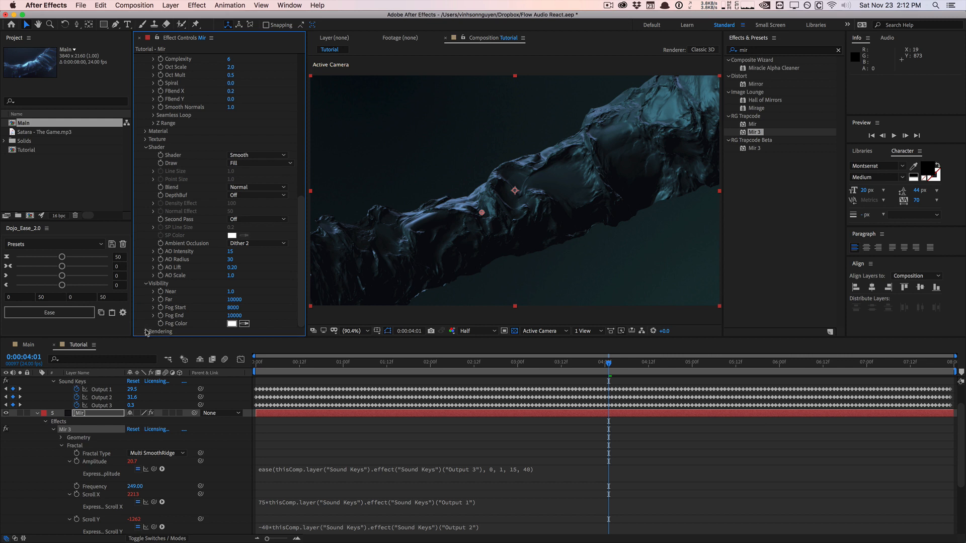
left_click(145, 331)
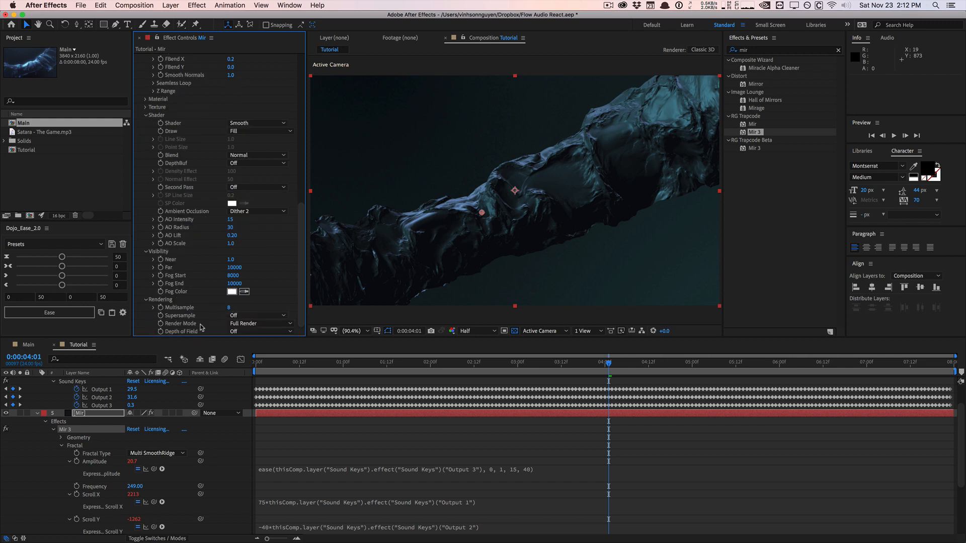
left_click_drag(301, 312, 301, 233)
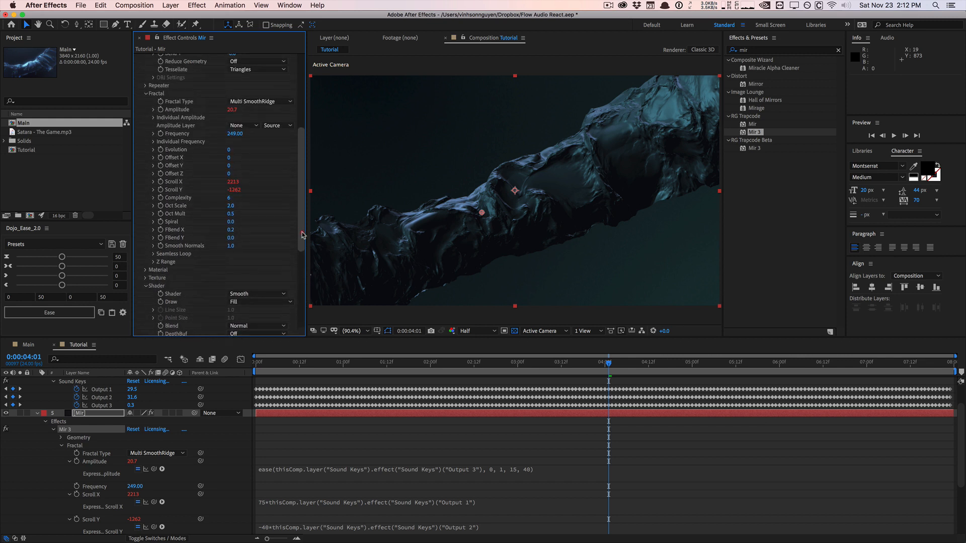
- Set the Mir material's Nudge Colors to 134%, Ambient to 129%, Diffuse to 71%, Specular to 156%, Specular Shininess to 24 and Reflectivity to 39%
left_click(145, 271)
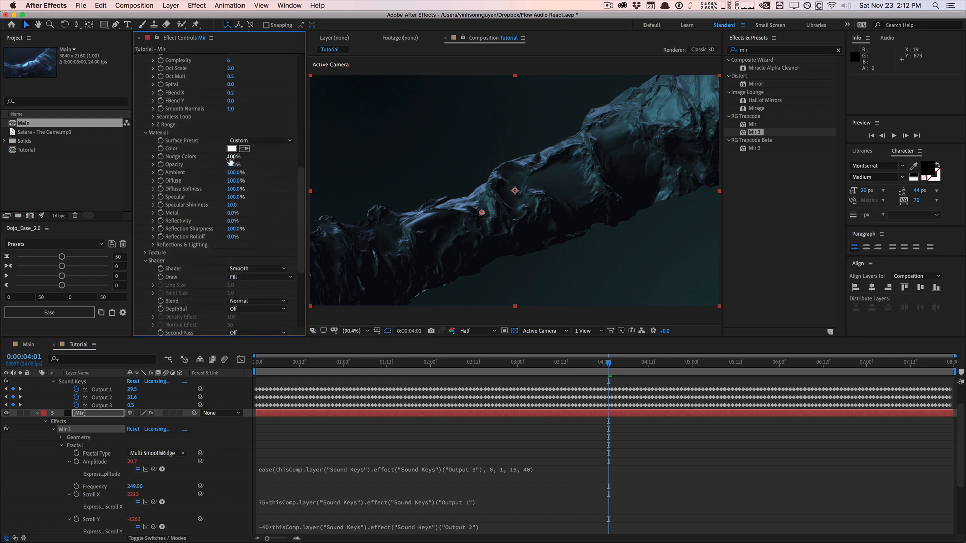
left_click_drag(231, 156, 288, 152)
left_click_drag(383, 144, 269, 157)
mouse_move(234, 173)
left_mouse_down()
mouse_move(187, 180)
mouse_move(245, 166)
left_mouse_up()
mouse_move(233, 181)
left_mouse_down()
mouse_move(208, 182)
mouse_move(222, 176)
left_mouse_up()
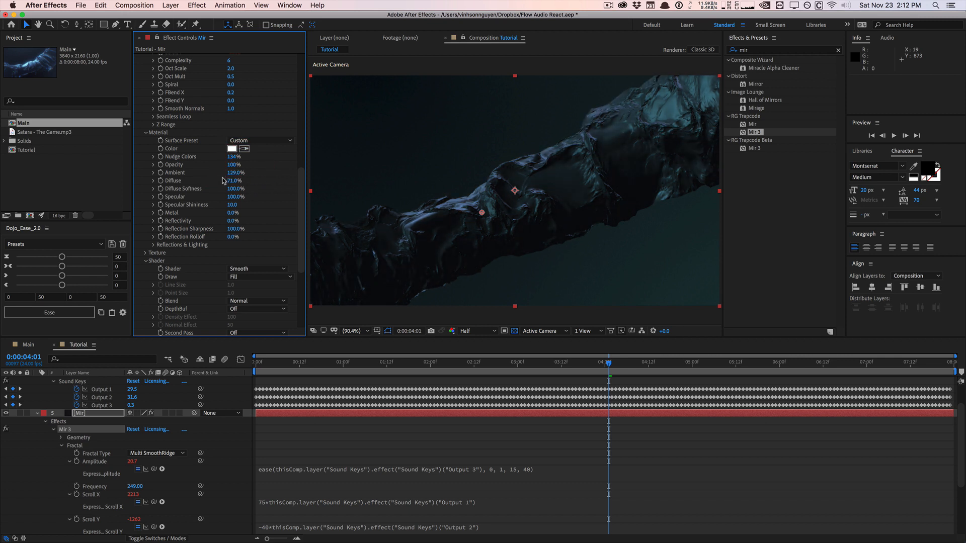
left_click_drag(285, 192, 264, 192)
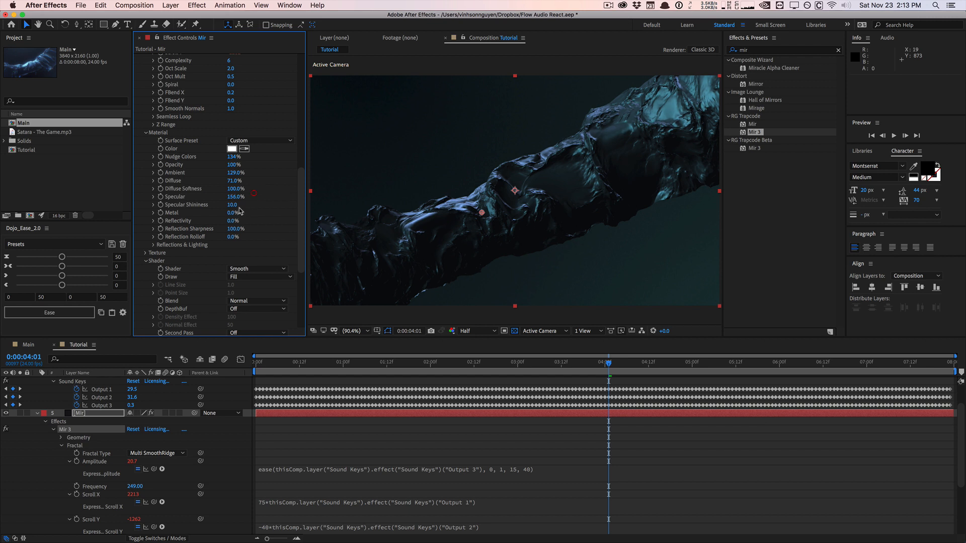
left_click_drag(233, 204, 254, 216)
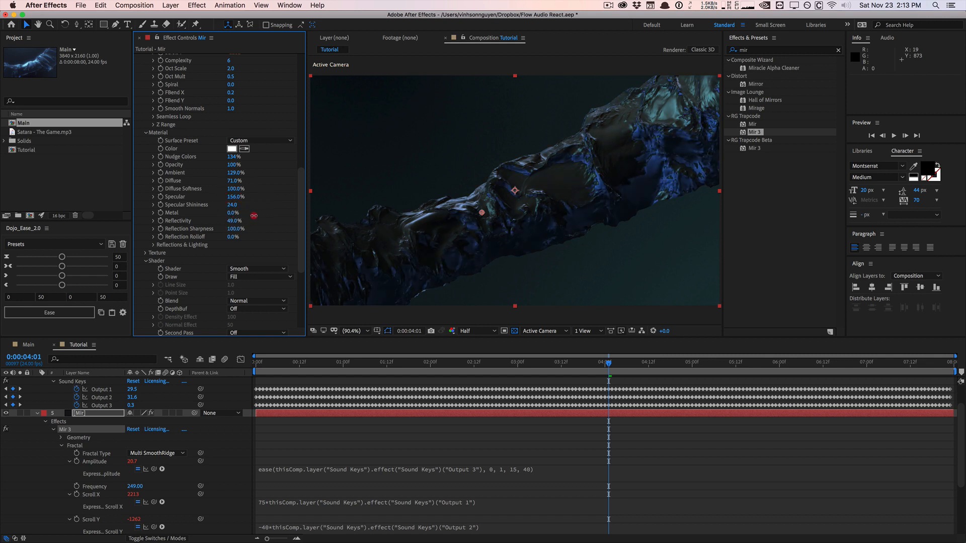
- Try the Dark Industrial, Church Interior and Bus Garage environment maps for the Mir reflections and restore Desert Horizon
left_click(155, 247)
left_click(257, 253)
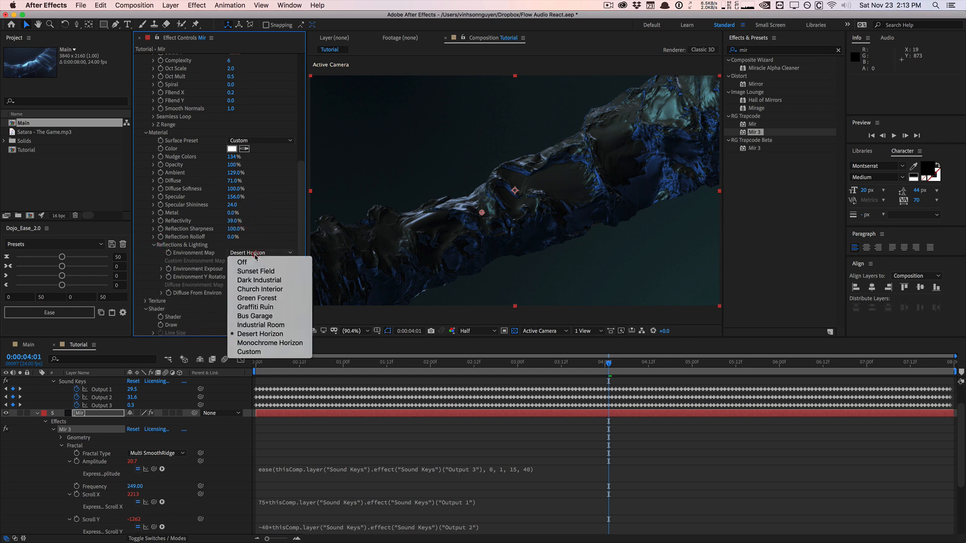
left_click(270, 281)
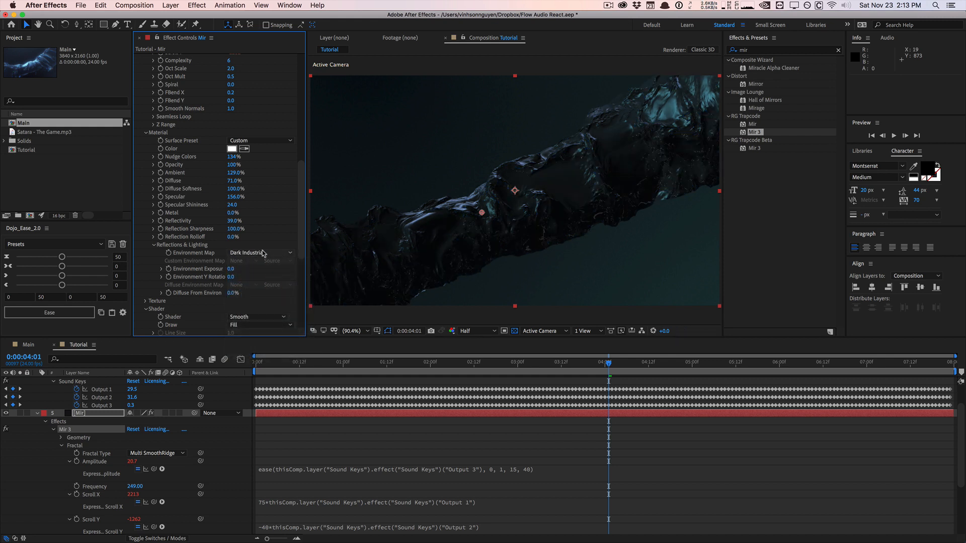
left_click(260, 254)
left_click(265, 290)
left_click(263, 253)
left_click(271, 316)
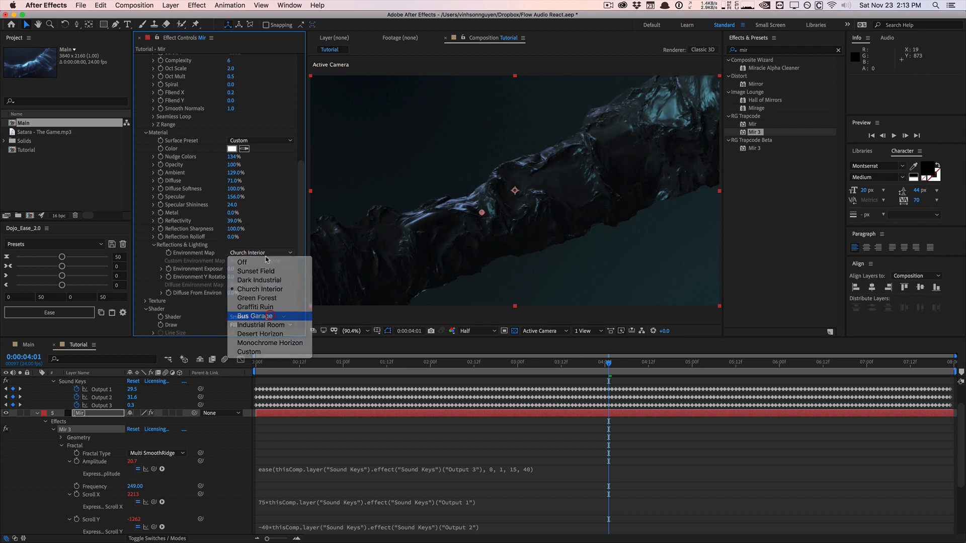
left_click(263, 253)
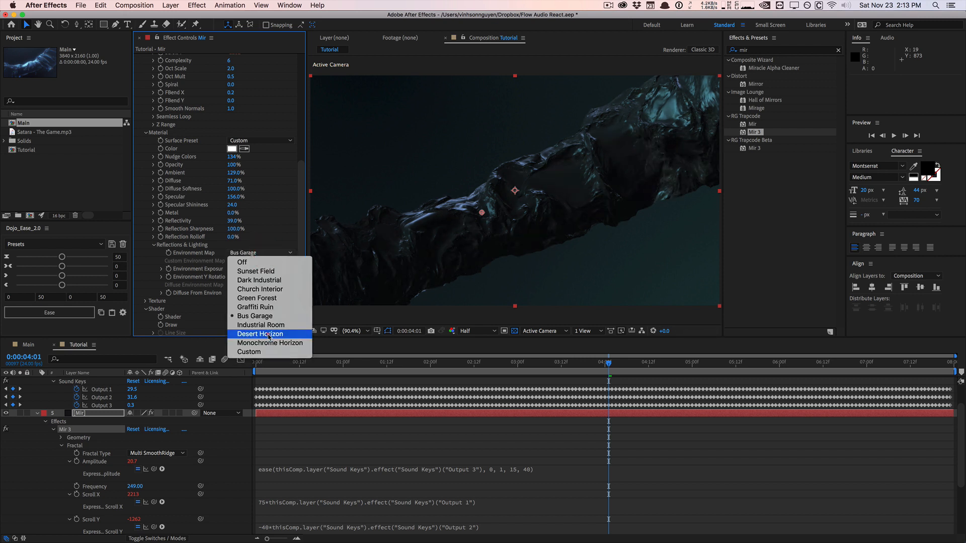
left_click(269, 334)
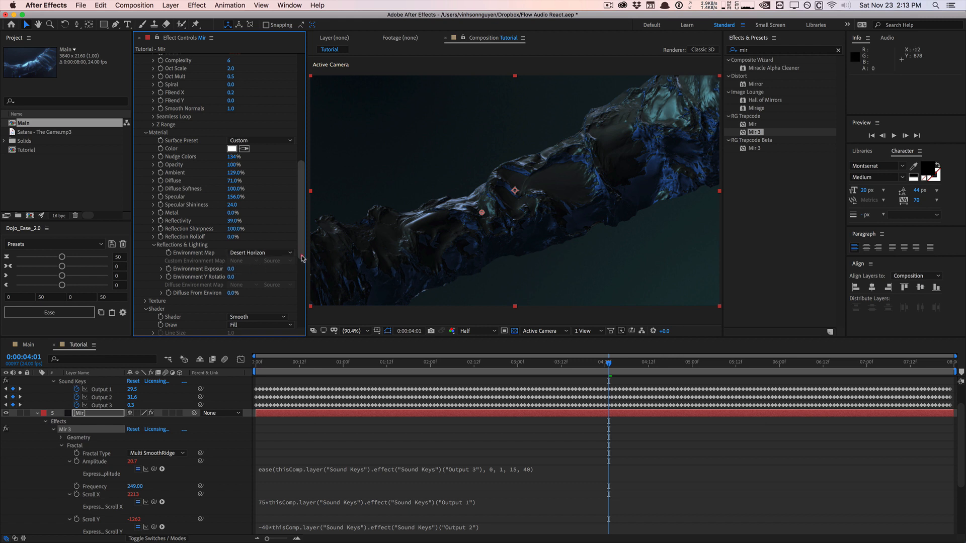
- Adjust the Mir fractal's Spiral value to twist the surface pattern
left_click_drag(302, 258, 294, 210)
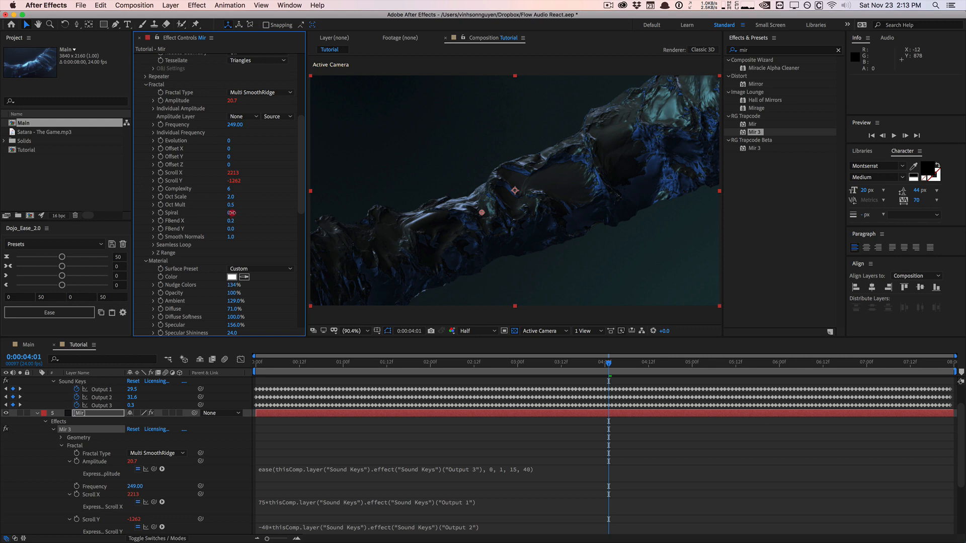
left_click_drag(232, 213, 228, 213)
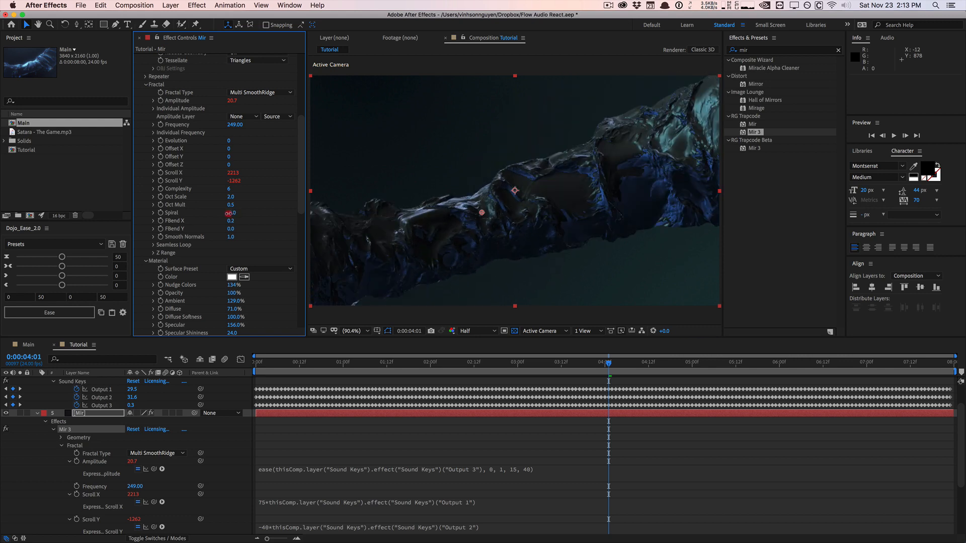
left_click_drag(302, 208, 294, 106)
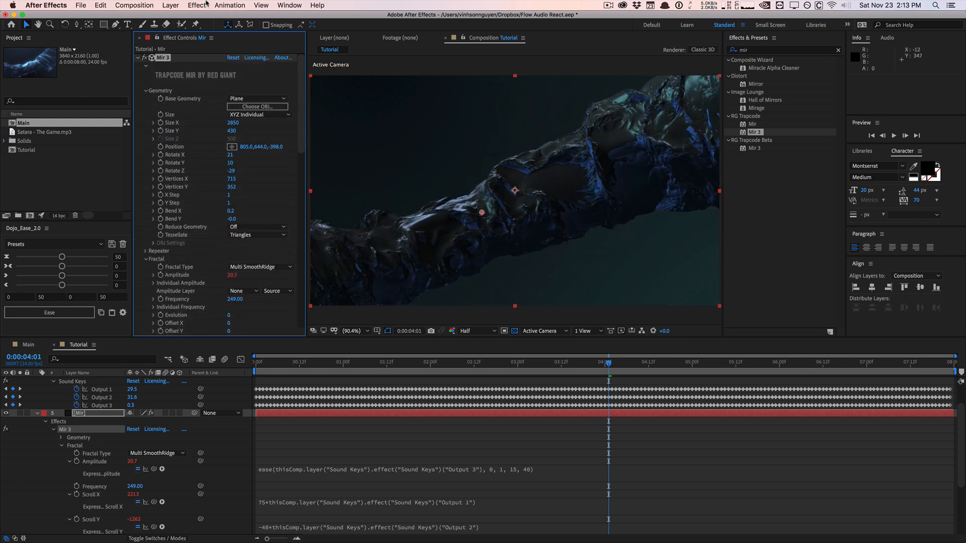
- Find the Curves effect and apply it to the Mir layer and to the BG layer
left_click(787, 51)
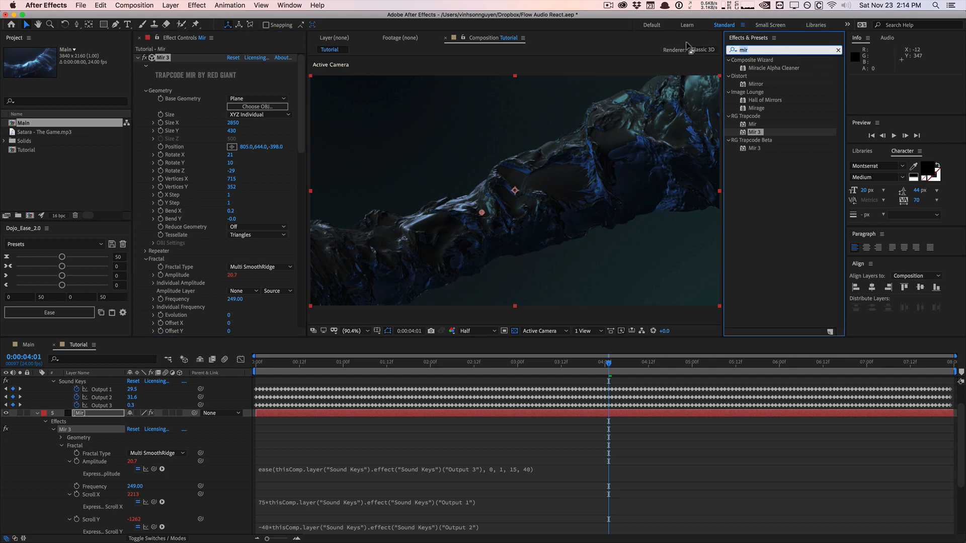
type("curves")
left_click_drag(767, 94, 39, 416)
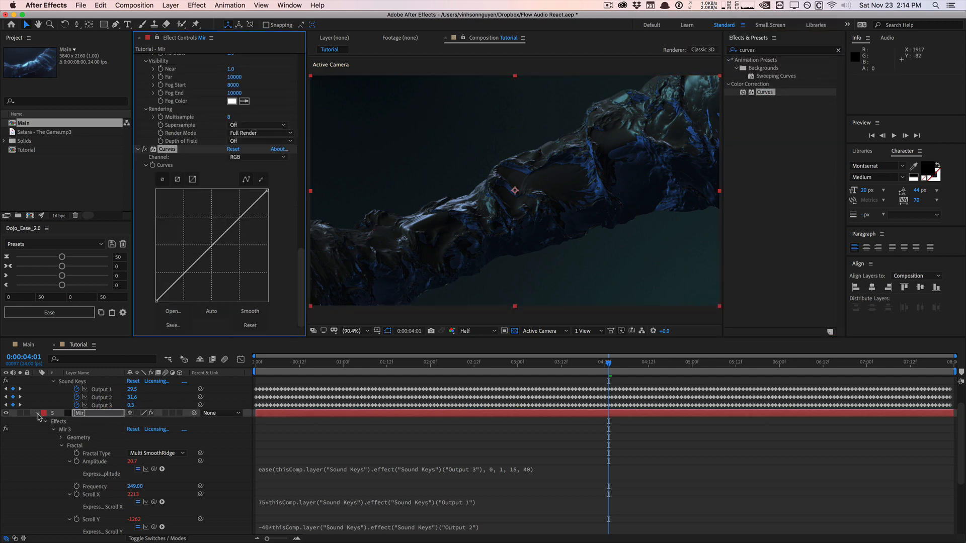
left_click(39, 415)
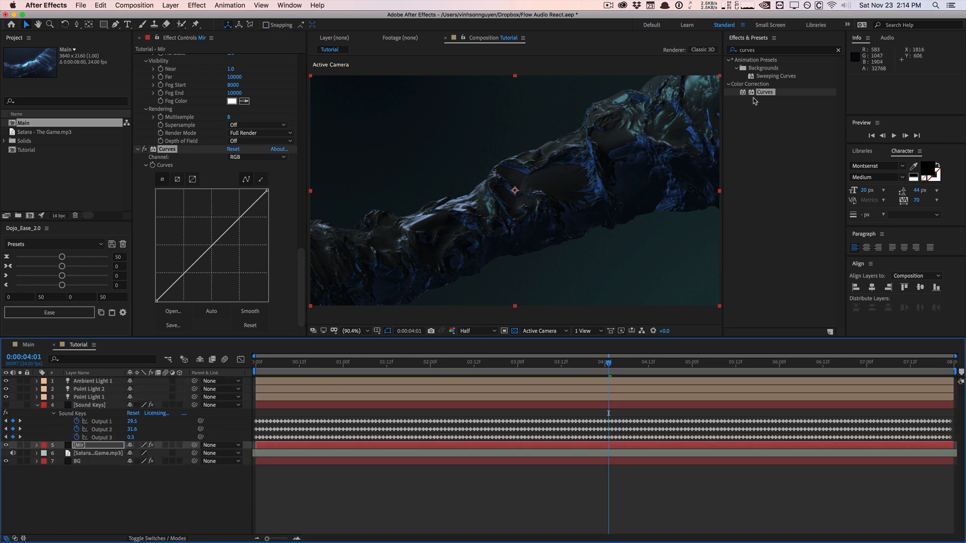
left_click_drag(765, 93, 99, 459)
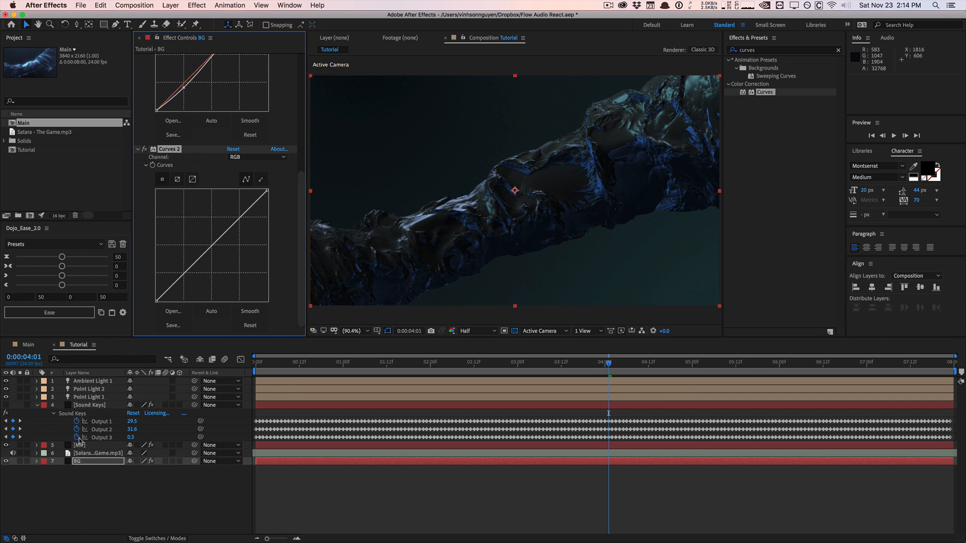
- Shape the Mir layer's RGB curve into an S, lowering the shadows and raising the highlights
left_click(87, 406)
left_click(94, 447)
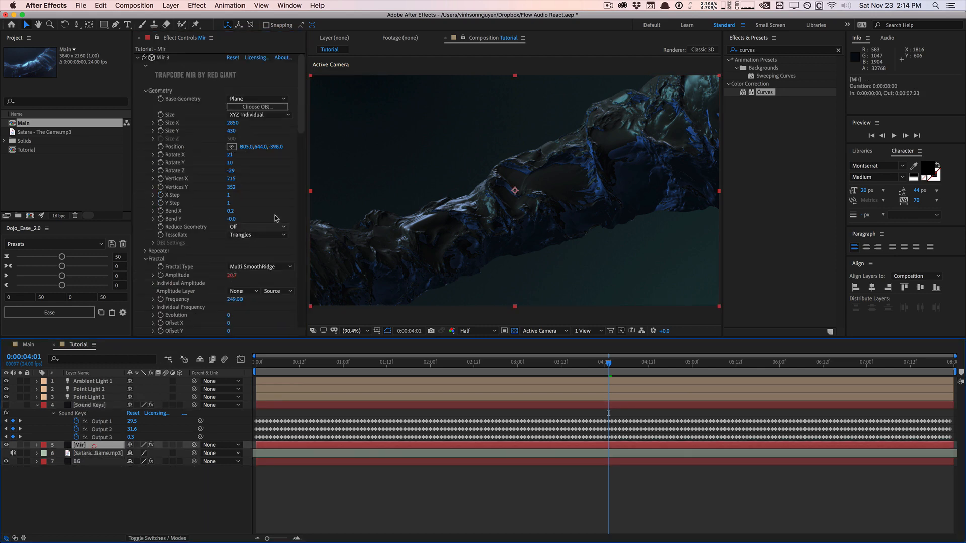
left_click_drag(302, 125, 297, 337)
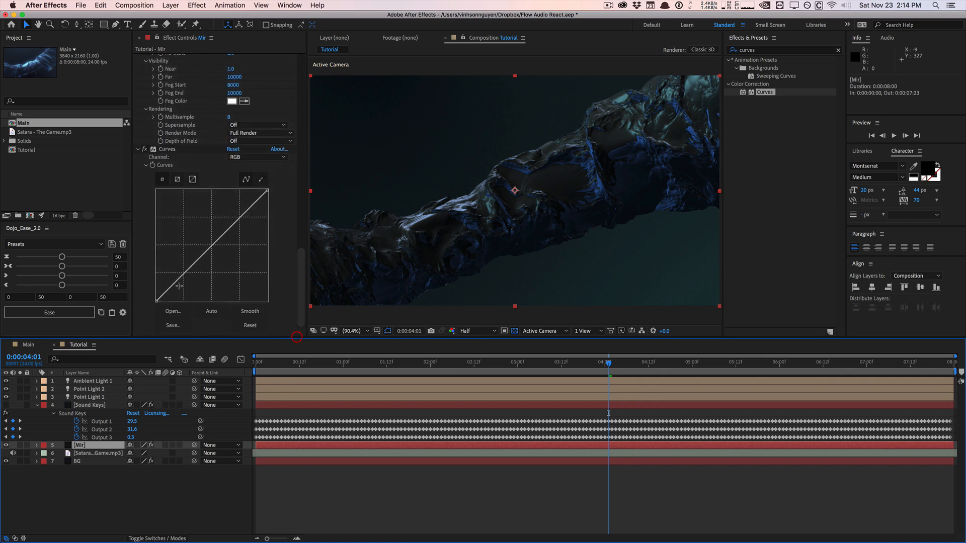
left_click_drag(176, 286, 180, 288)
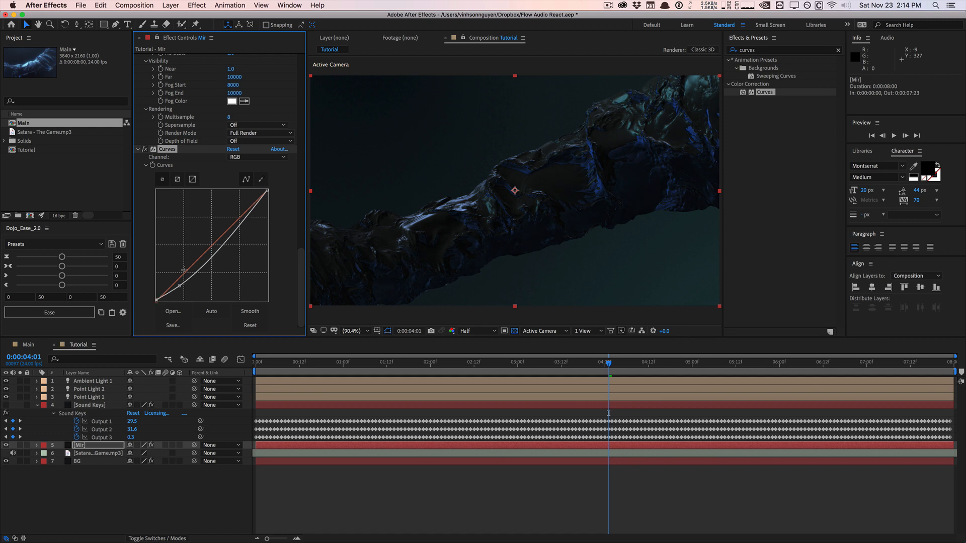
left_click_drag(243, 220, 240, 206)
left_click_drag(179, 286, 193, 273)
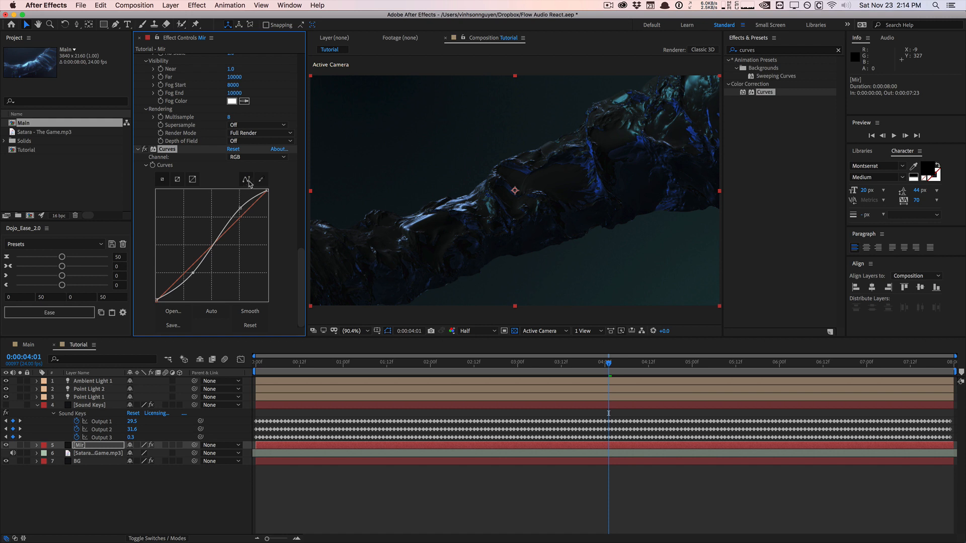
- Lower the shadow point of the BG layer's Curves slightly to darken the background
left_click(94, 463)
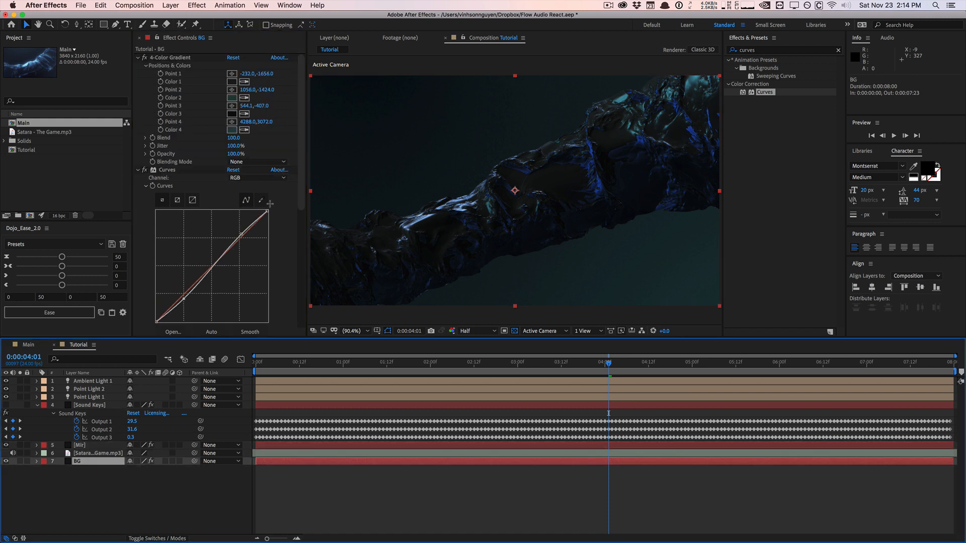
left_click(184, 301)
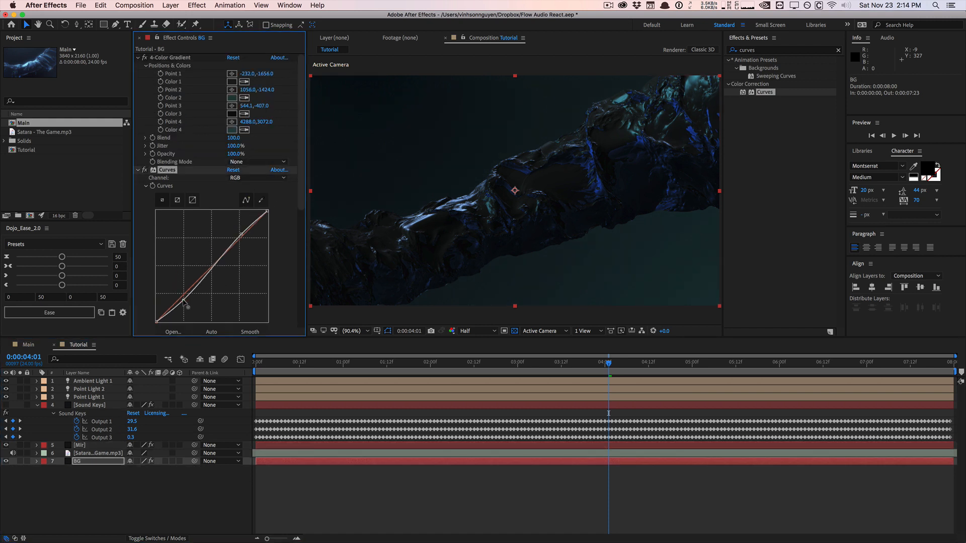
left_click_drag(184, 301, 182, 304)
- Search the effects for "optical" and apply Optical Glow to the Mir layer right after Mir 3
left_click(99, 445)
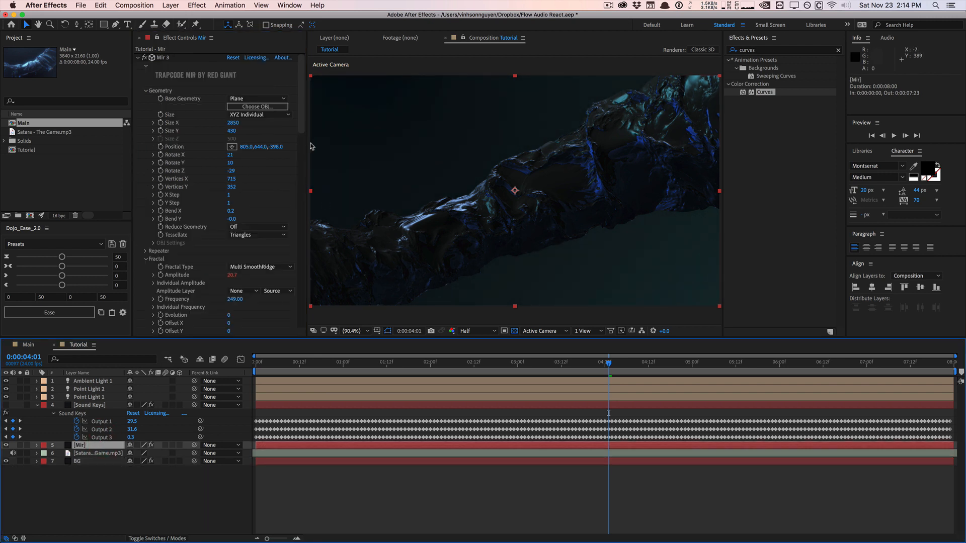
left_click(199, 5)
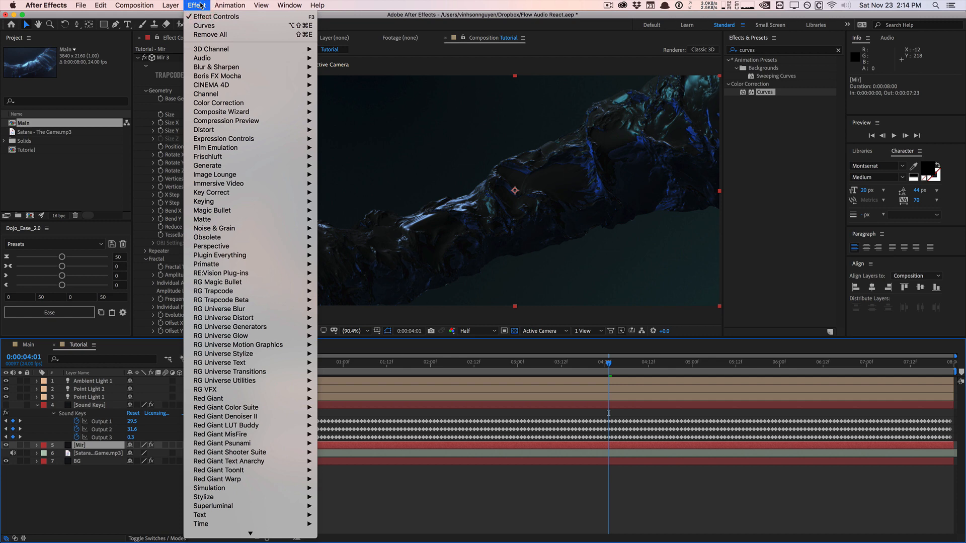
scroll(245, 393, "down", 3)
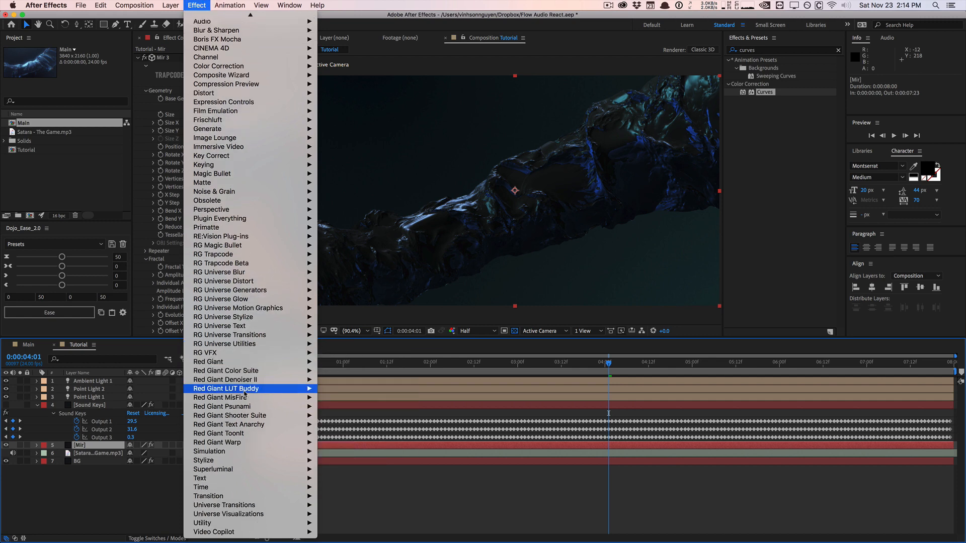
left_click(800, 60)
left_click_drag(788, 51, 696, 49)
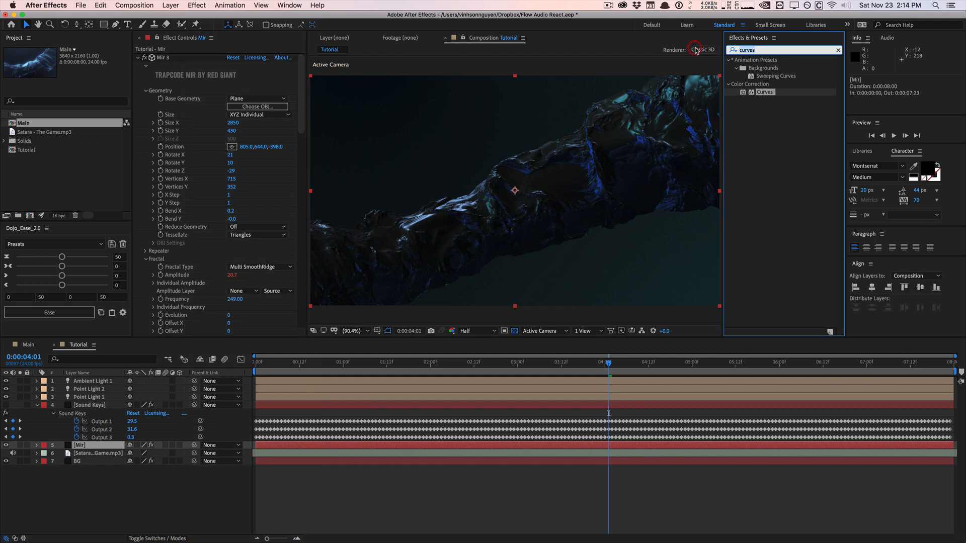
type("optical")
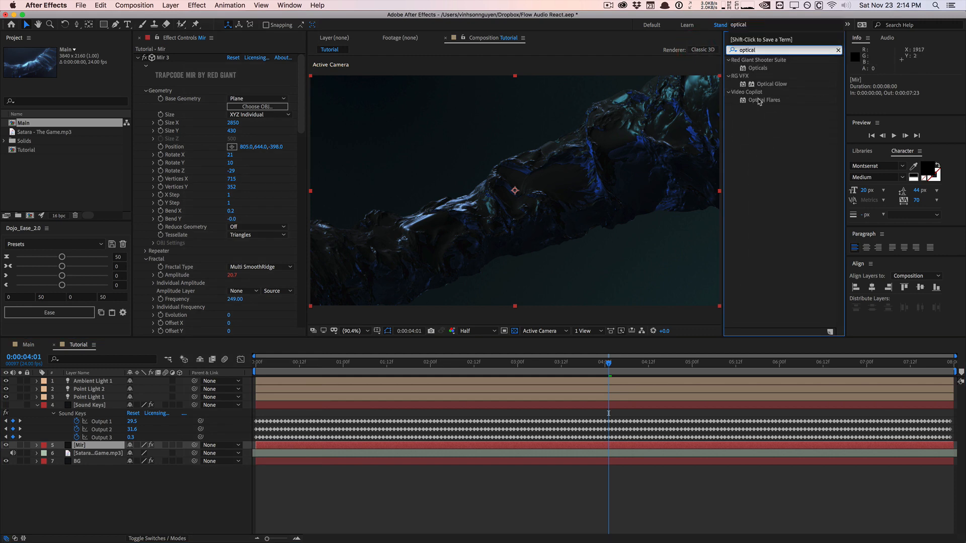
left_click_drag(770, 85, 211, 257)
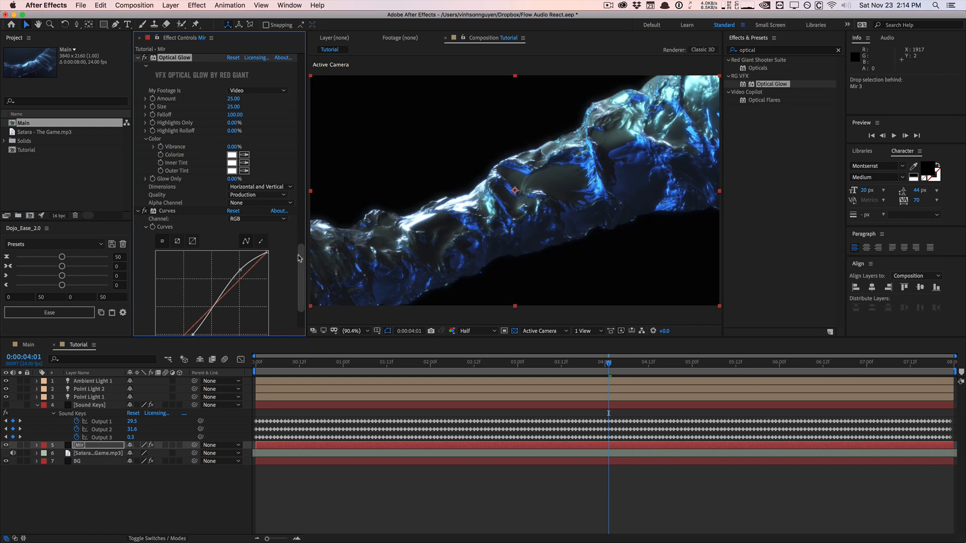
- Move Optical Glow below Curves in the Mir layer's effect stack and set its Alpha Channel to Generate (Unmult)
left_click_drag(302, 283, 307, 238)
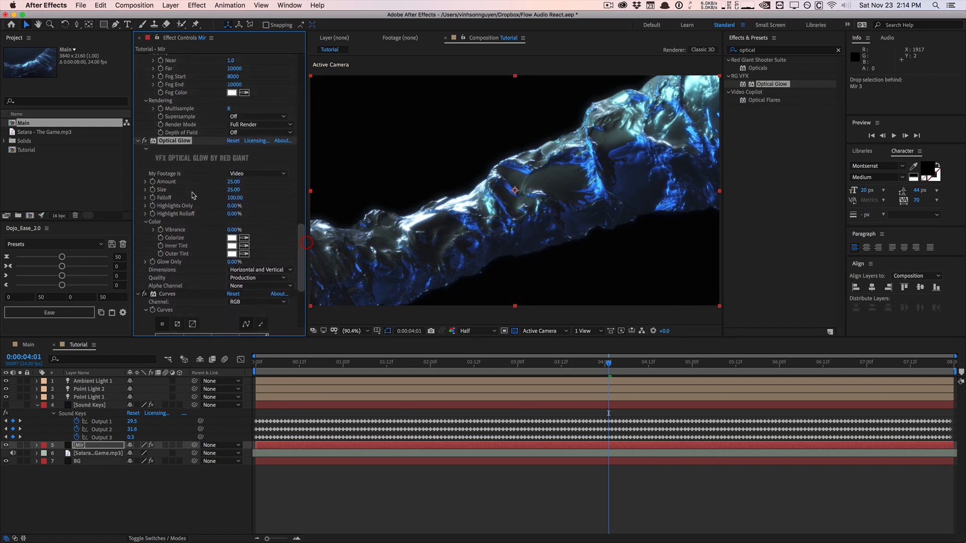
left_click(139, 142)
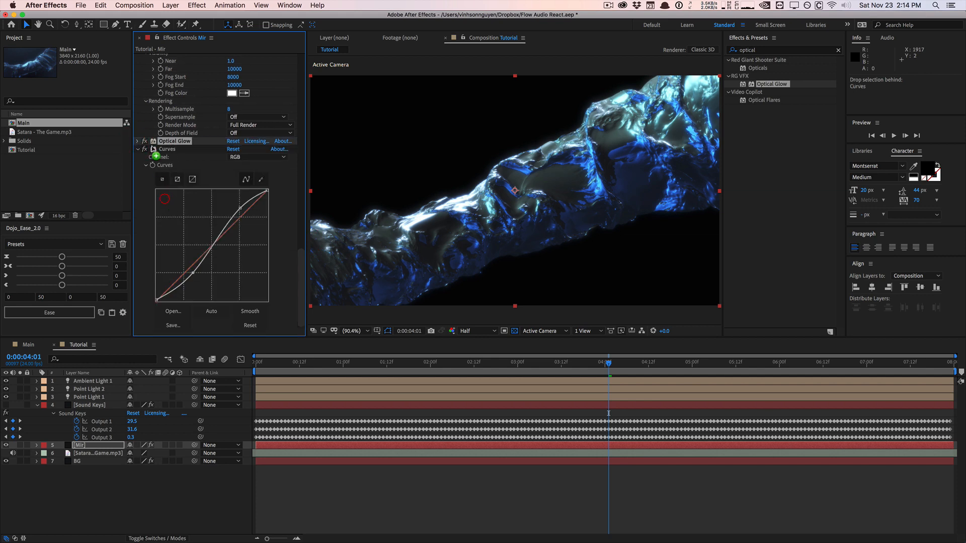
left_click_drag(166, 141, 149, 311)
left_click(136, 332)
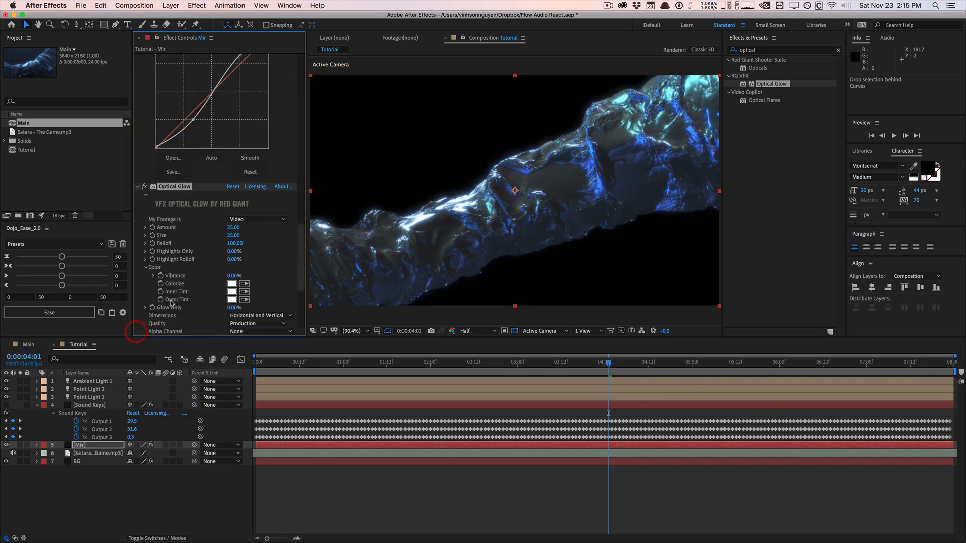
left_click(256, 333)
left_click(279, 372)
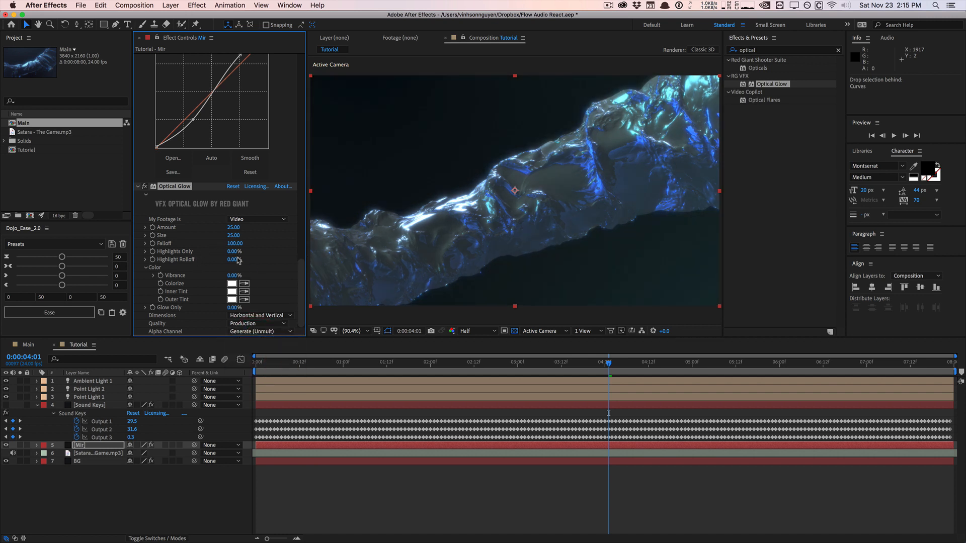
- Set Optical Glow's Highlights Only to 39% and Size to 43, and fine-tune its Amount
mouse_move(234, 251)
left_mouse_down()
mouse_move(254, 250)
mouse_move(245, 246)
left_mouse_up()
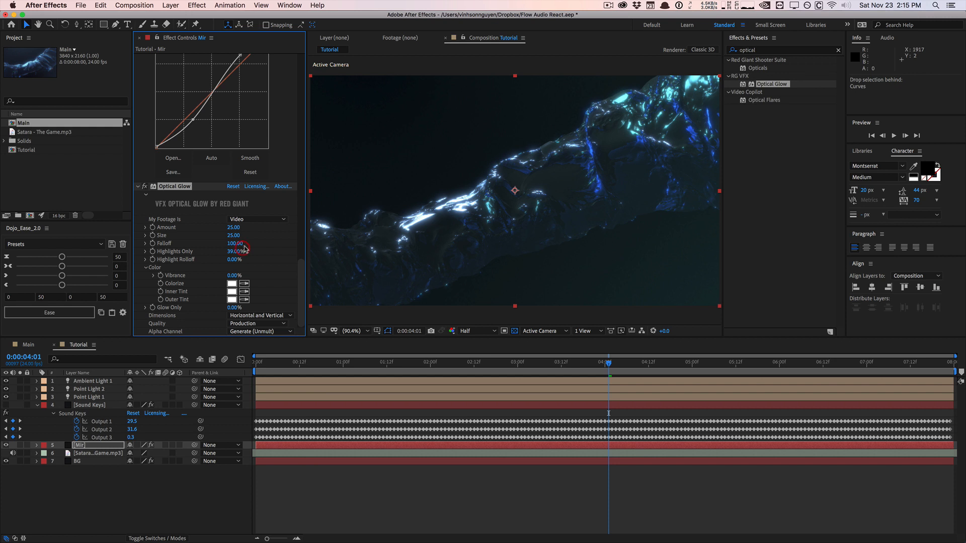
mouse_move(234, 235)
left_mouse_down()
mouse_move(270, 230)
mouse_move(250, 231)
left_mouse_up()
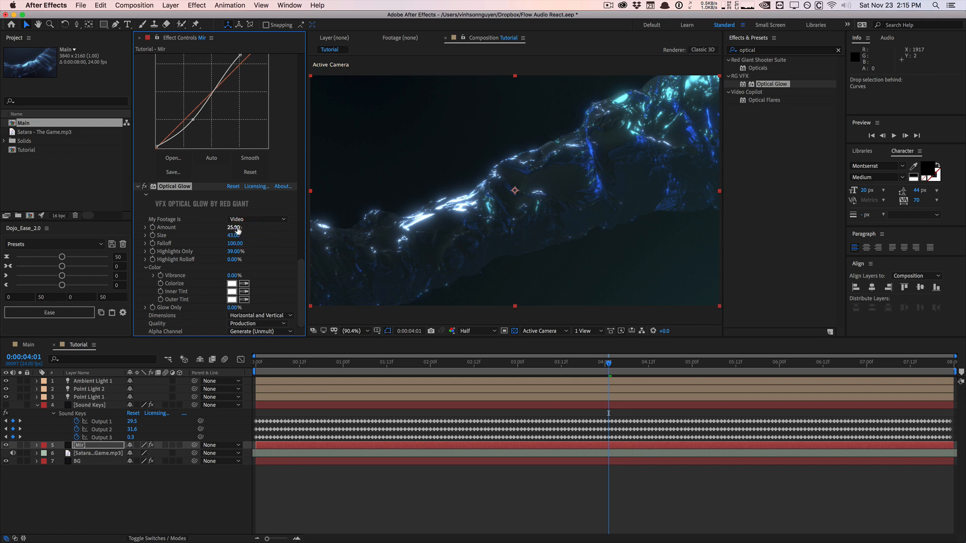
left_click_drag(228, 227, 233, 227)
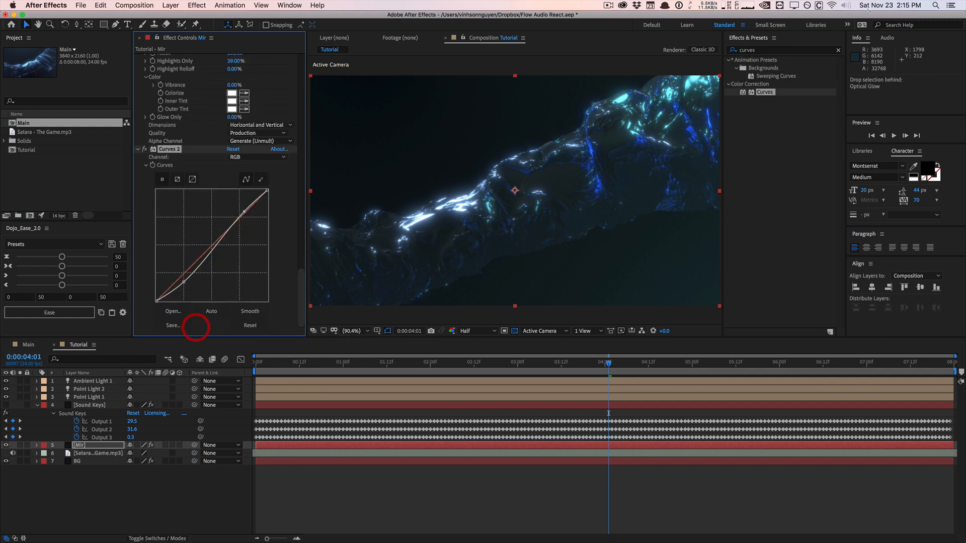
- Find the Tint effect, apply it below Curves 2 on the Mir layer, and reduce its Amount to Tint
left_click(747, 50)
key("super+a")
type("tint")
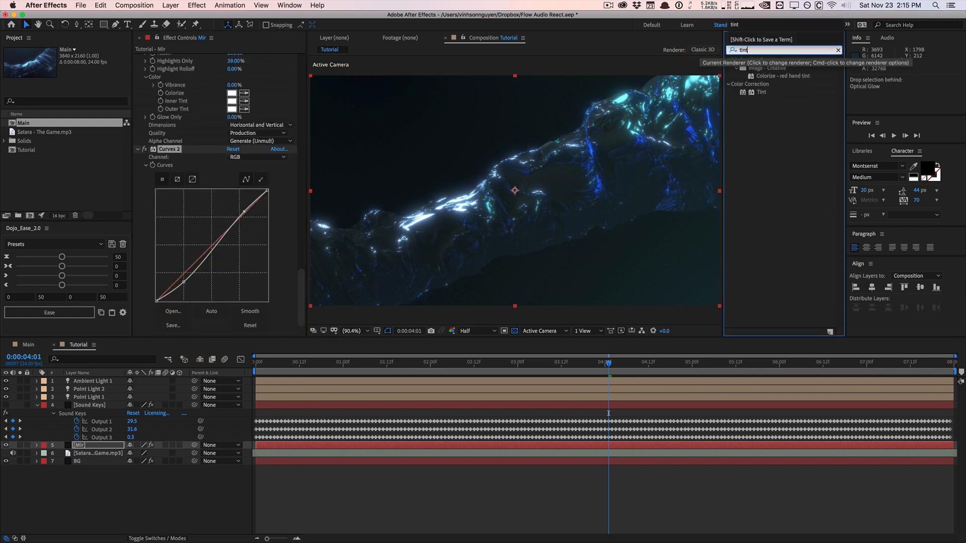
left_click_drag(760, 96, 184, 304)
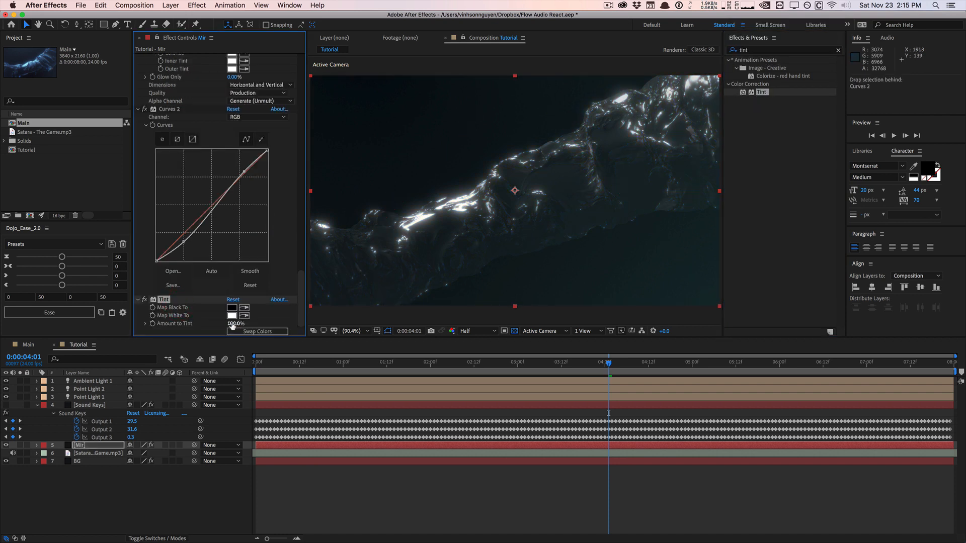
left_click_drag(233, 323, 216, 326)
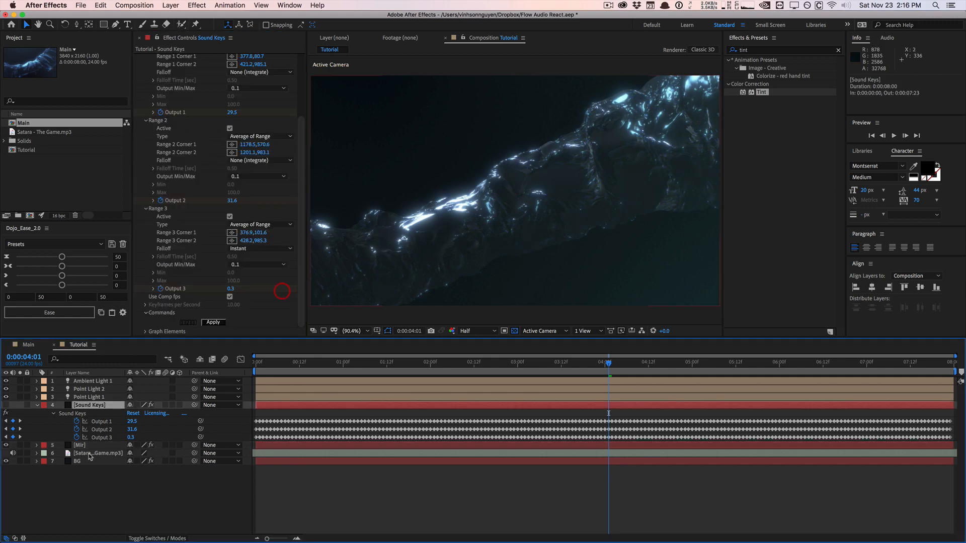
- Create a new adjustment layer and rename it Motion Blur
left_click(81, 445)
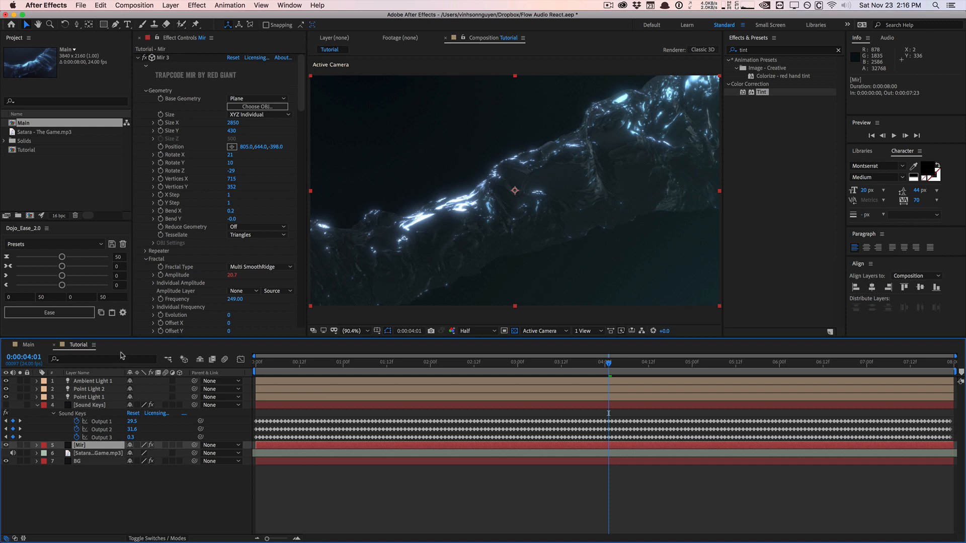
left_click(101, 475)
left_click(166, 7)
mouse_move(176, 16)
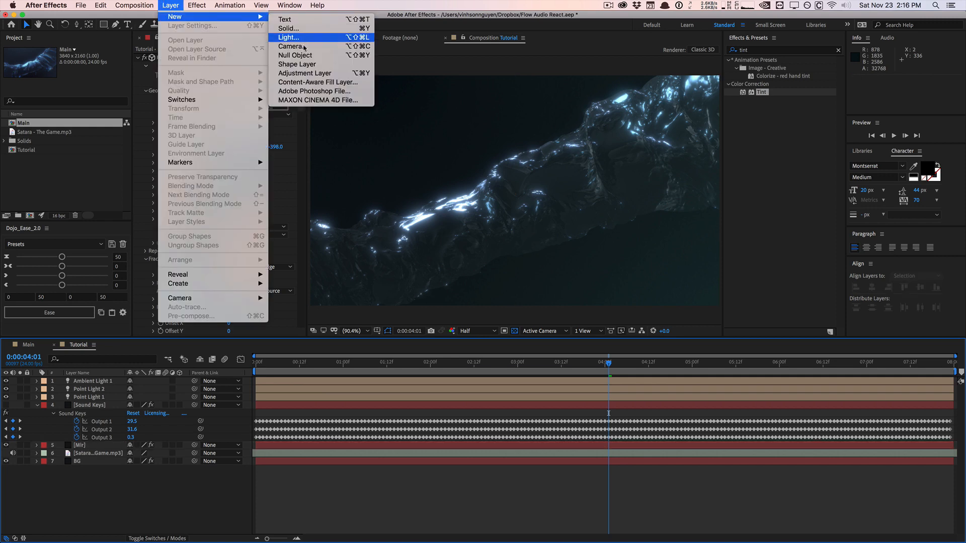
left_click(304, 73)
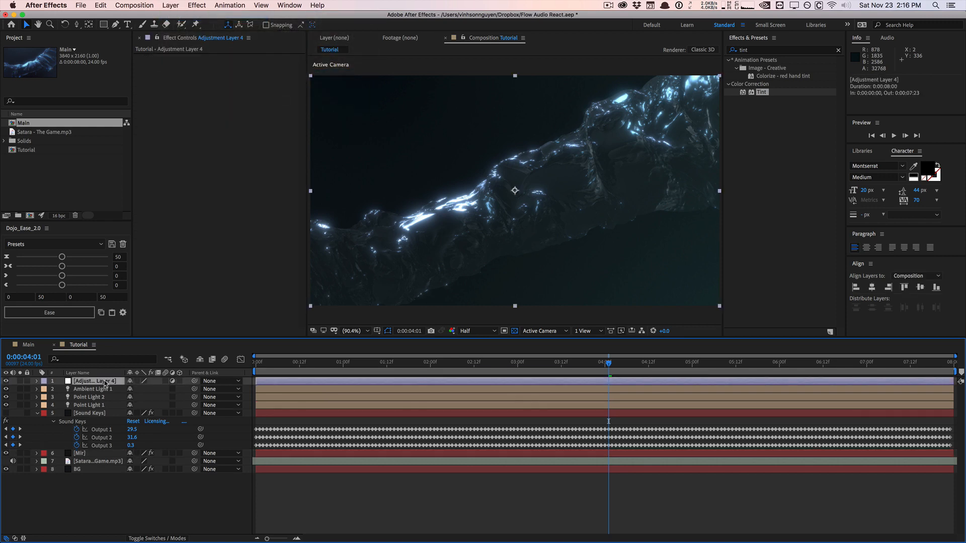
key("Return")
type("Motion Bl")
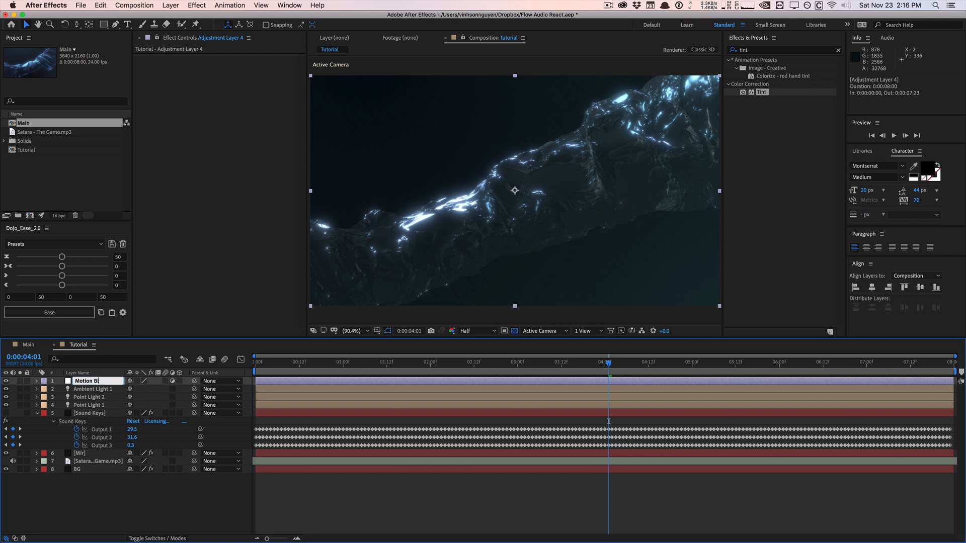
type("ur")
key("Return")
- Reorder the layers so that Motion Blur sits directly above Mir and Sound Keys directly above BG
left_click_drag(119, 382, 103, 438)
left_click_drag(91, 406, 70, 470)
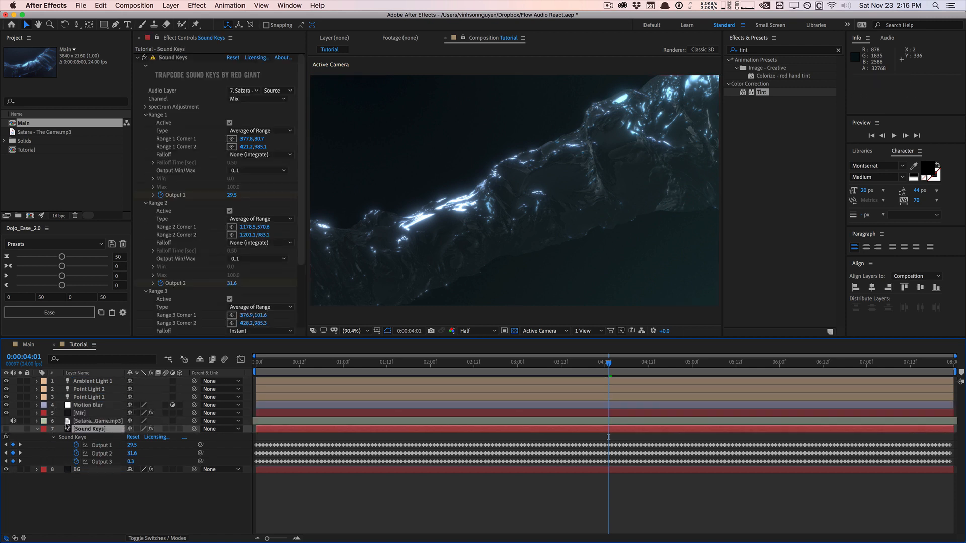
- Search the effects for "pixel" and apply Pixel Motion Blur to the Motion Blur adjustment layer
left_click(86, 405)
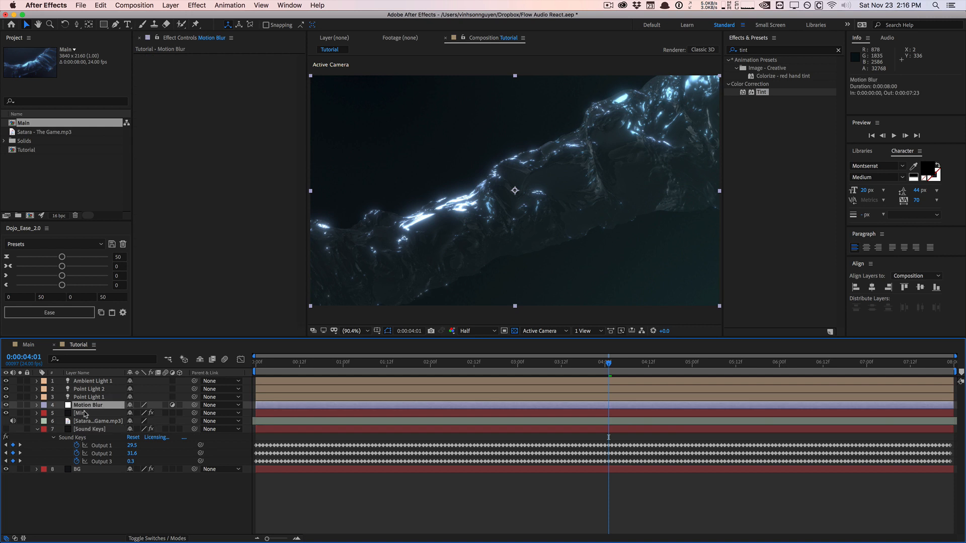
left_click(759, 51)
key("BackSpace")
key("BackSpace")
key("BackSpace")
key("BackSpace")
type("pixel")
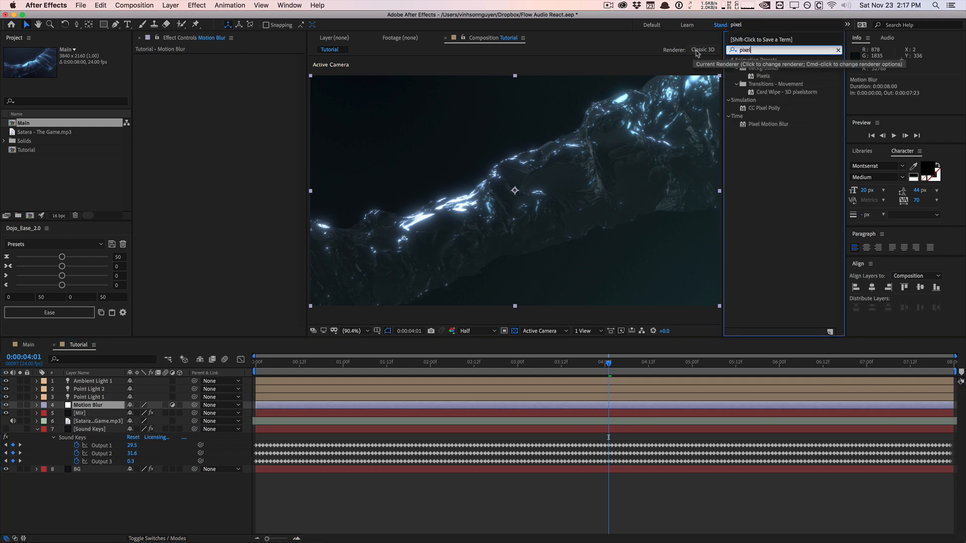
left_click_drag(768, 124, 342, 173)
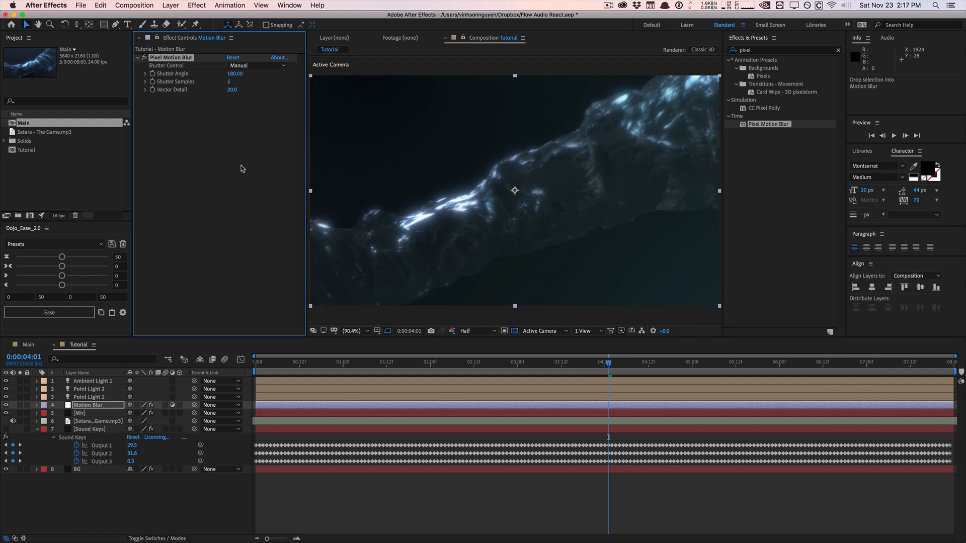
- Set Pixel Motion Blur's Shutter Samples to 10 and check the blur at several times along the timeline
left_click(230, 81)
key("Return")
left_click_drag(278, 364, 442, 348)
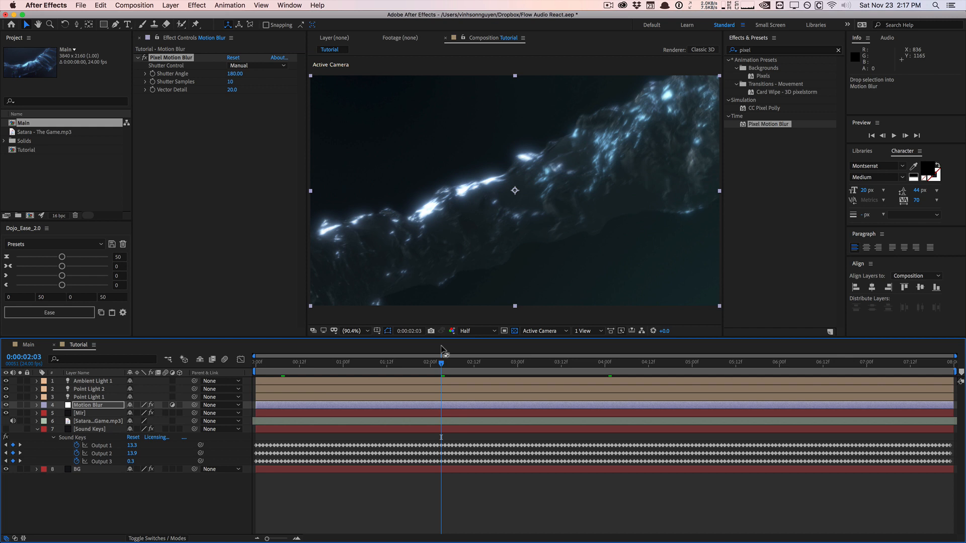
left_click(547, 367)
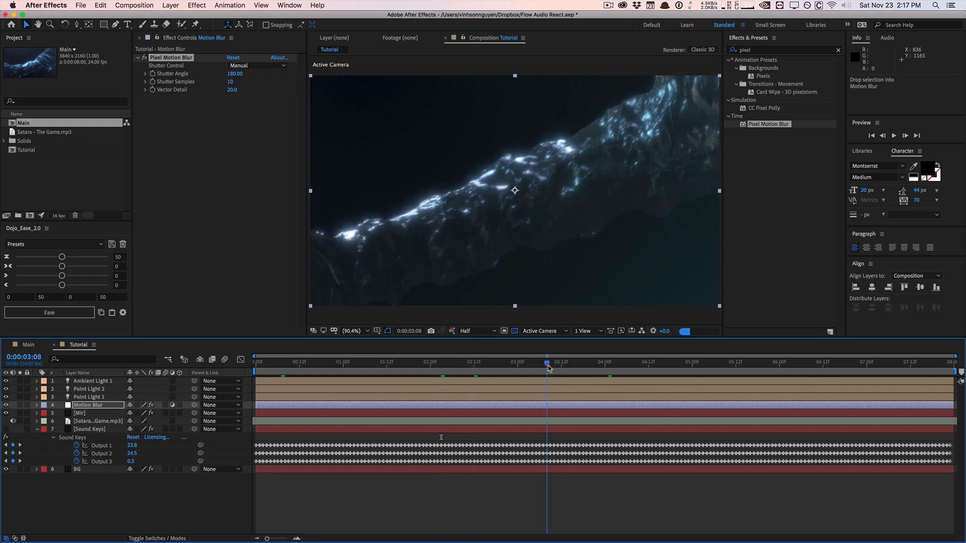
left_click_drag(548, 368, 604, 355)
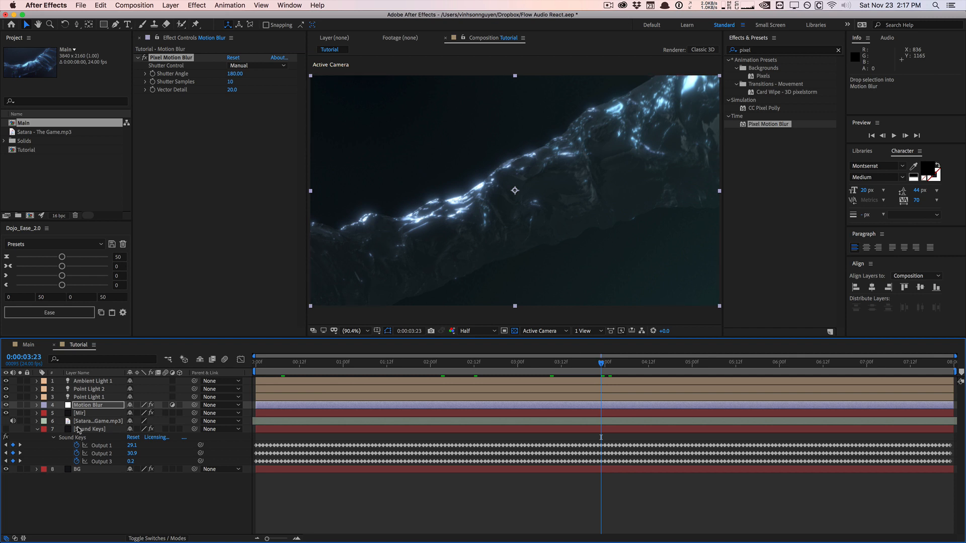
key("F2")
left_click(171, 5)
mouse_move(174, 17)
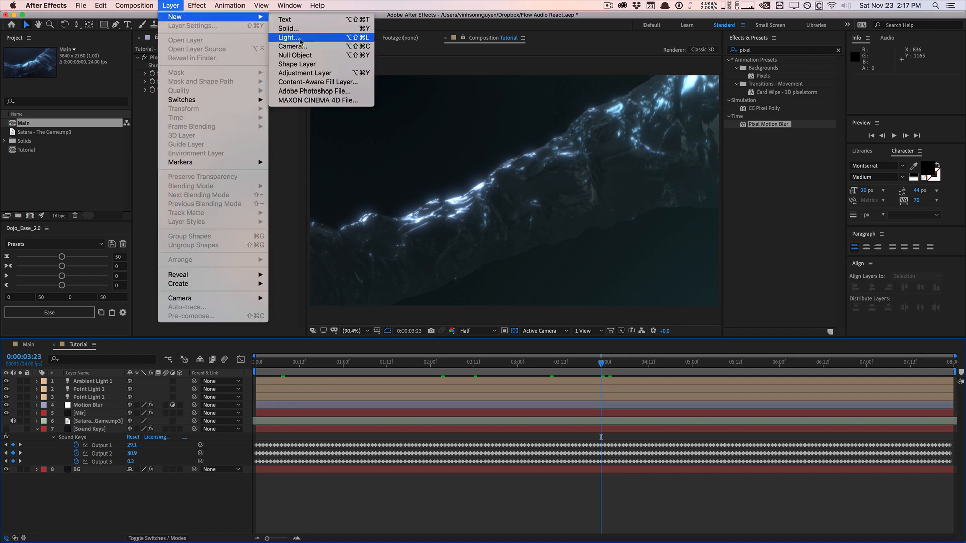
left_click(109, 503)
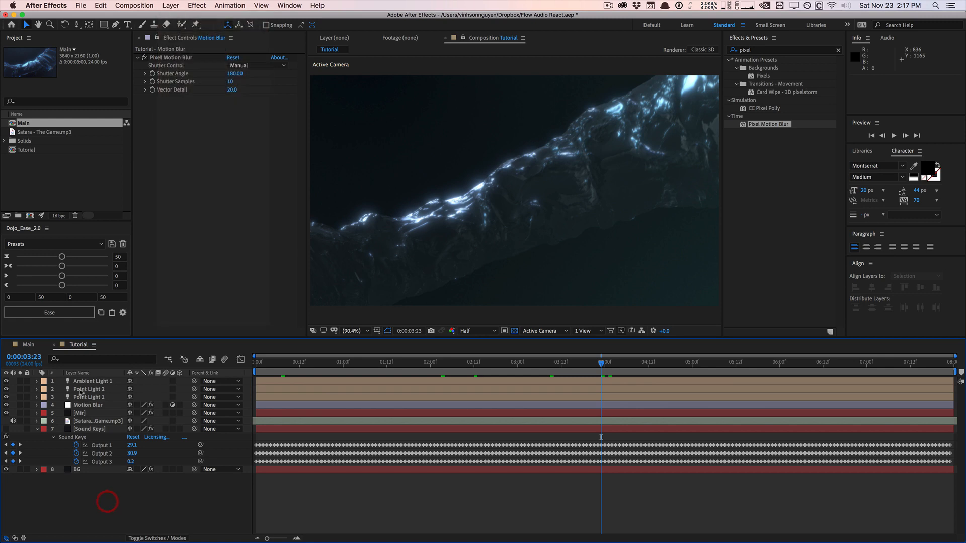
- Check the Main composition for reference, and add an adjustment layer named CC above Motion Blur in the Tutorial composition
left_click(29, 345)
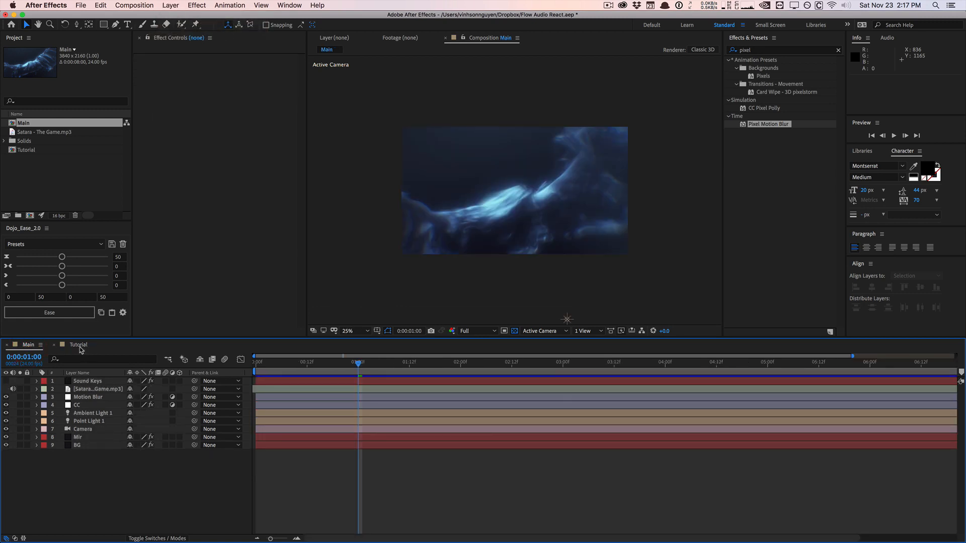
left_click(79, 345)
left_click(79, 413)
left_click(171, 5)
mouse_move(211, 17)
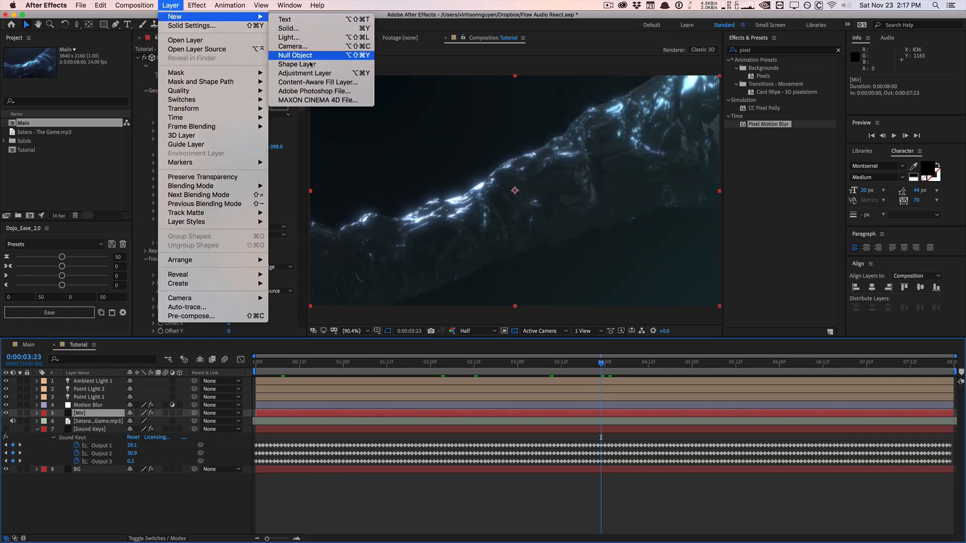
left_click(304, 74)
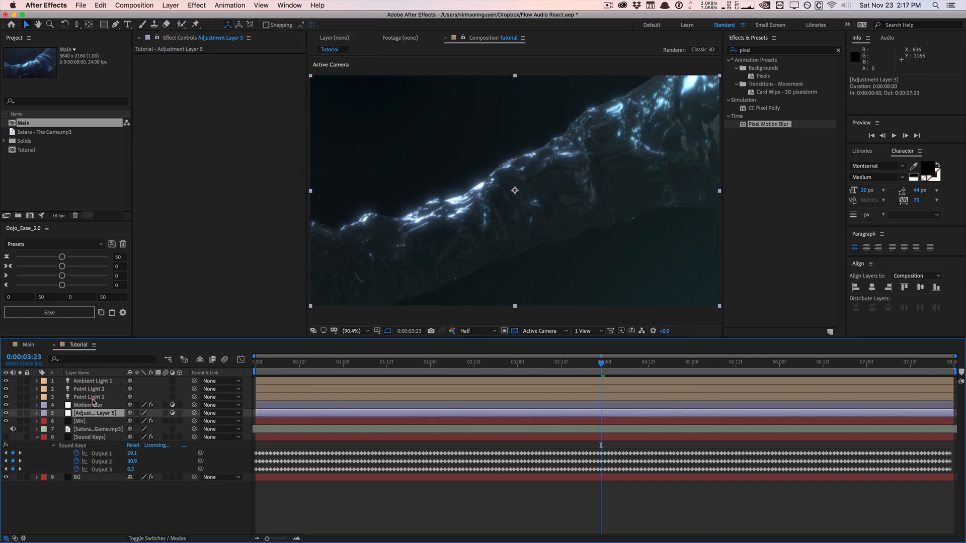
key("Return")
type("CC")
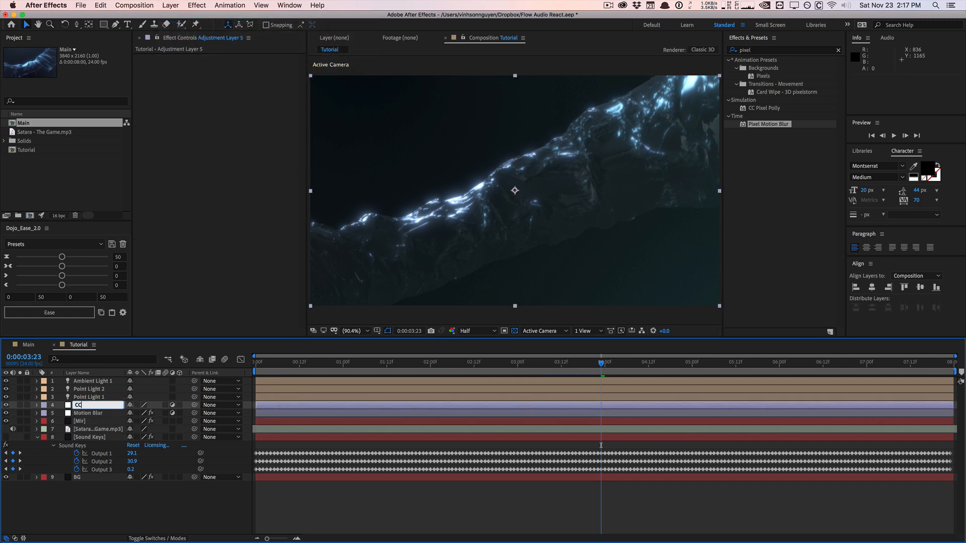
key("Return")
- Search the effects for "curves", apply Curves to the CC layer and raise the highlights of the RGB curve slightly
left_click_drag(771, 52, 682, 48)
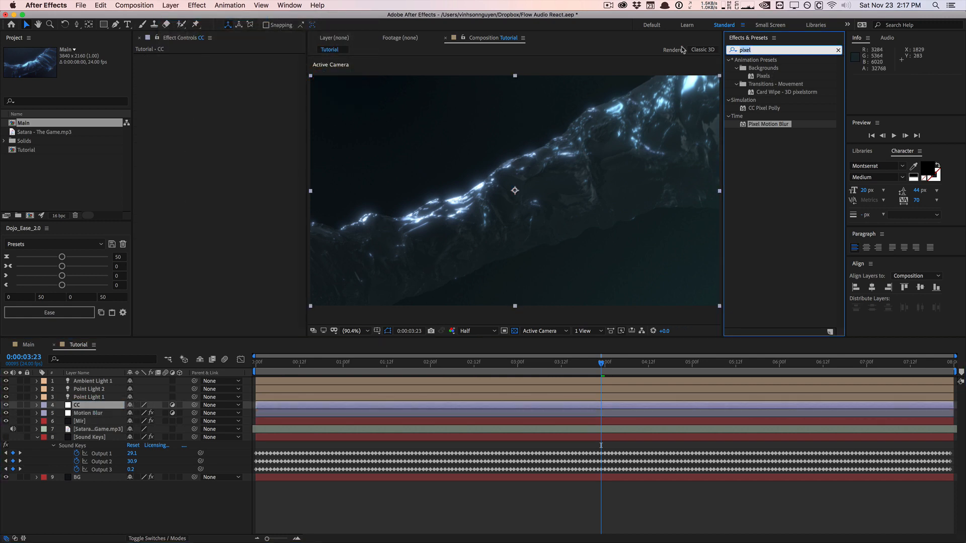
type("curves")
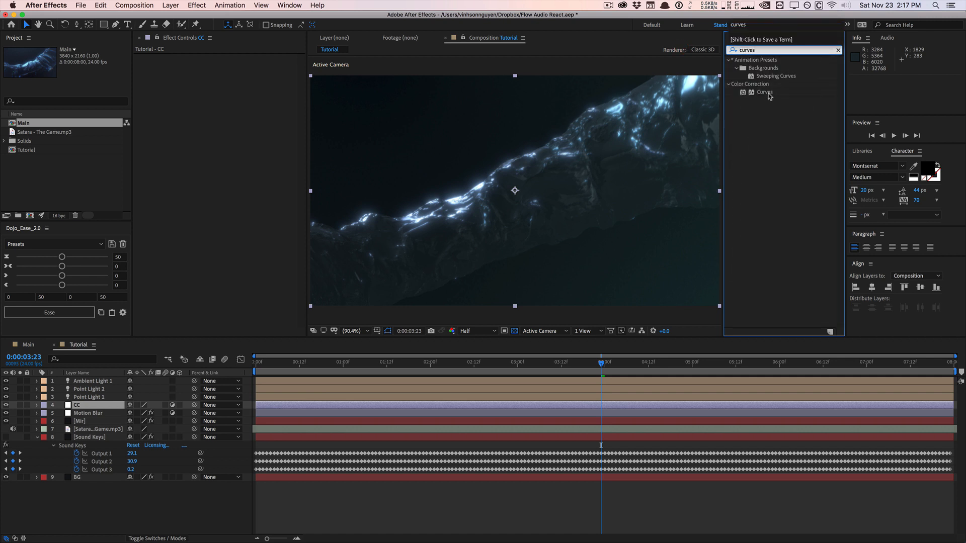
left_click_drag(765, 92, 233, 179)
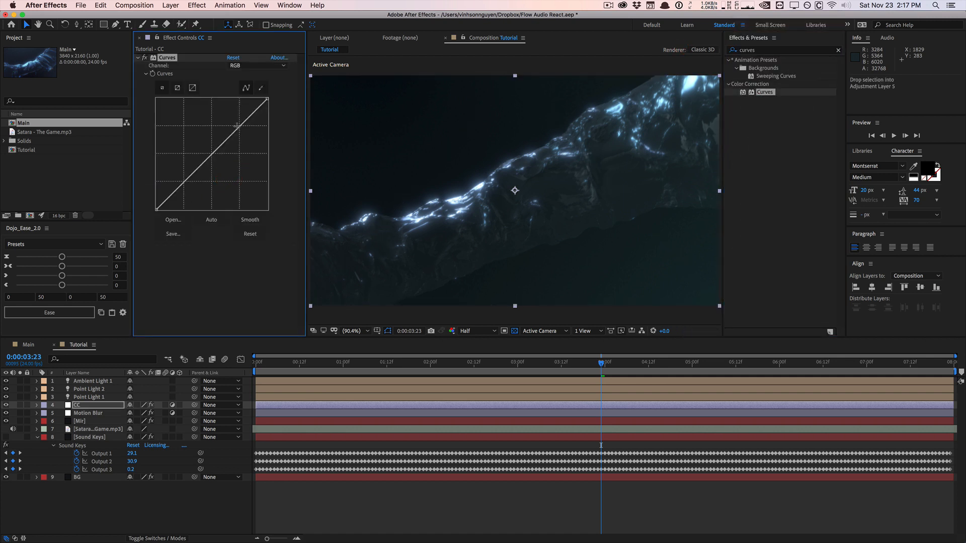
left_click_drag(239, 127, 237, 119)
left_click(175, 192)
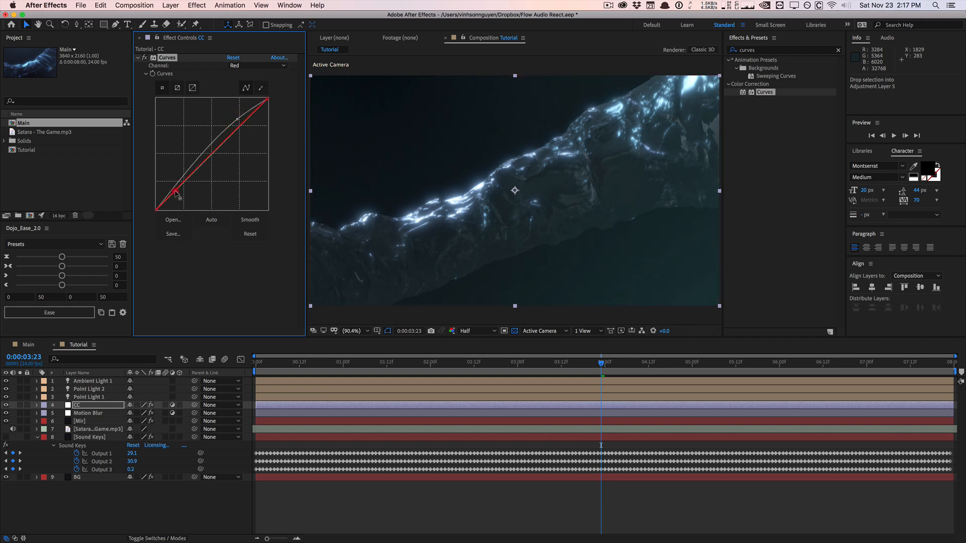
left_click_drag(175, 192, 181, 195)
key("super+z")
- Return the Curves effect to the RGB channel and pull the shadow part of the curve down slightly
left_click(246, 67)
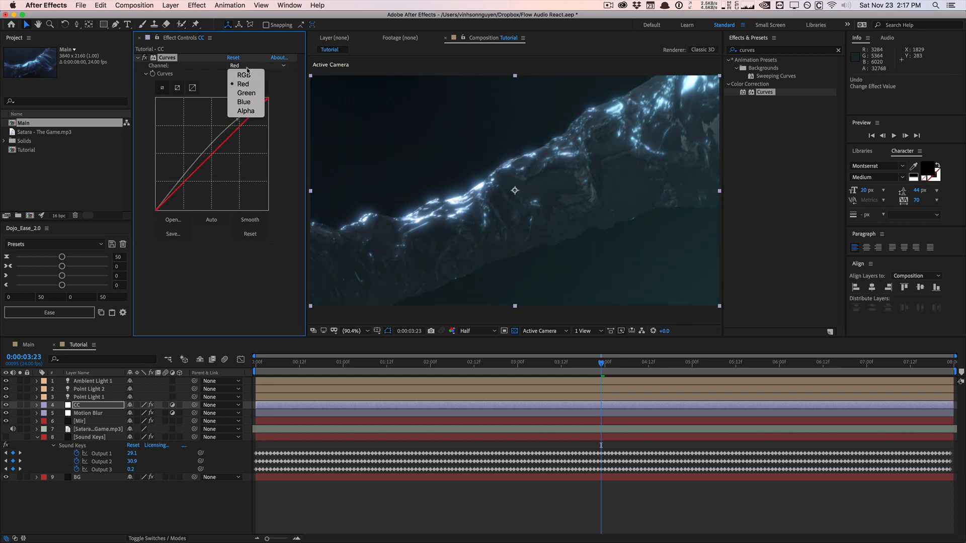
left_click(243, 75)
left_click_drag(179, 183, 184, 188)
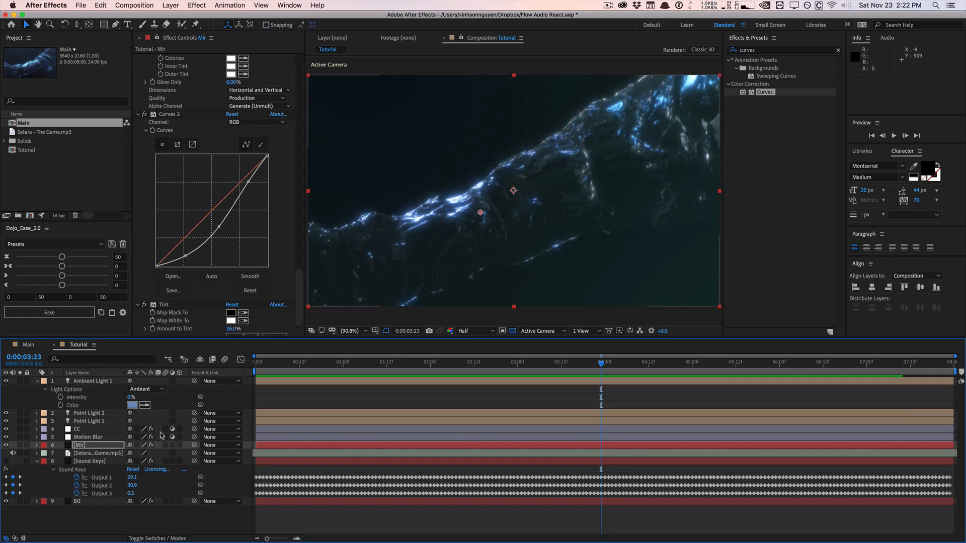
- Set Multisample to 12 and Supersample to 4x in the Rendering settings of the Mir layer's Mir 3 effect
scroll(300, 302, "down", 1)
left_click_drag(300, 307, 307, 182)
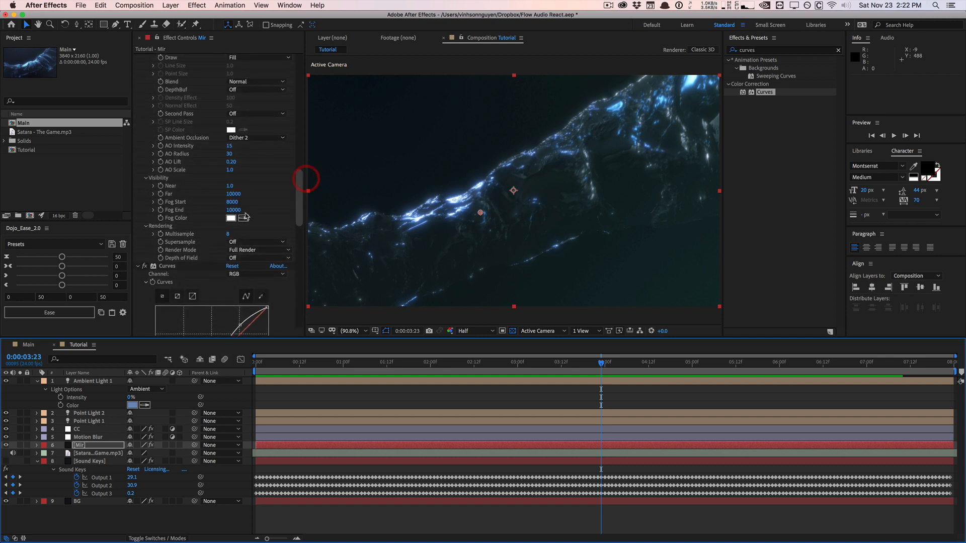
left_click(229, 234)
type("12")
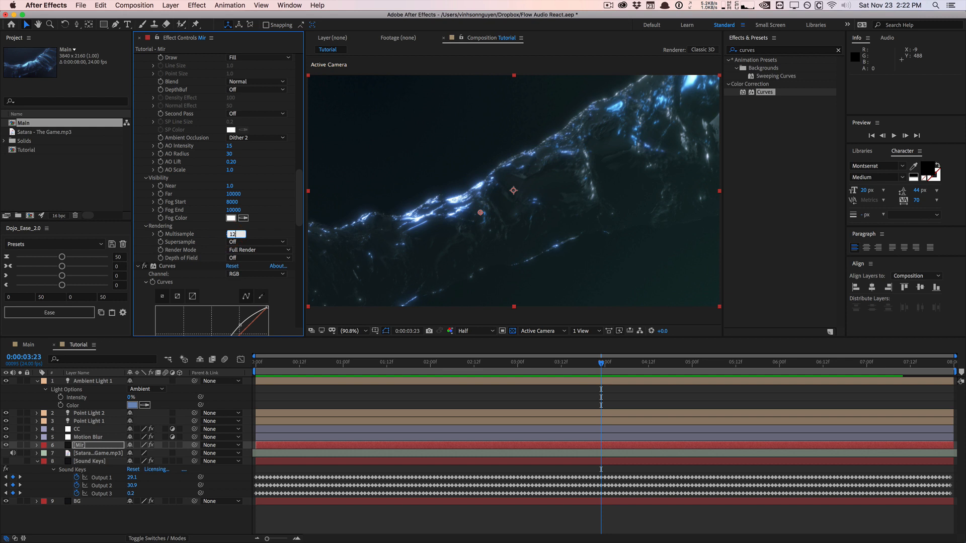
key("Return")
left_click(235, 242)
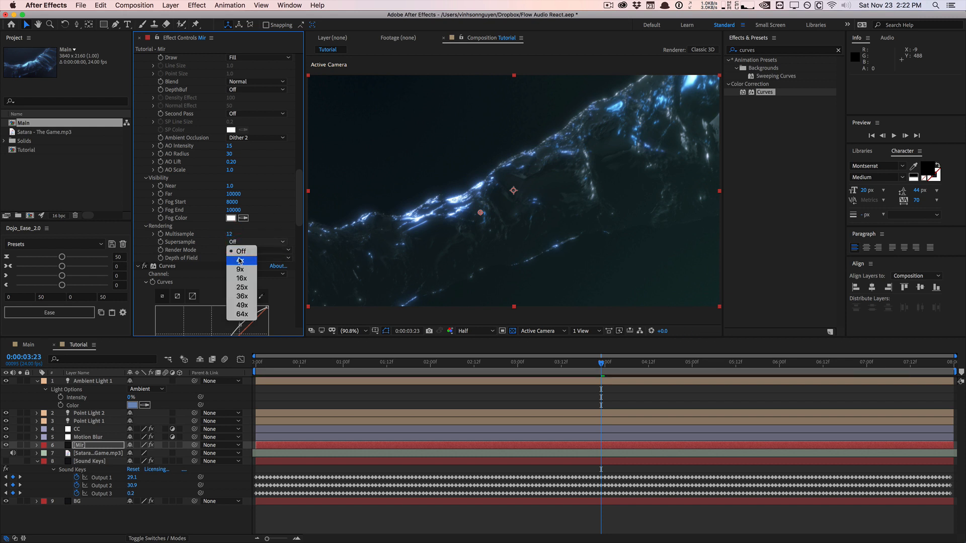
left_click(239, 261)
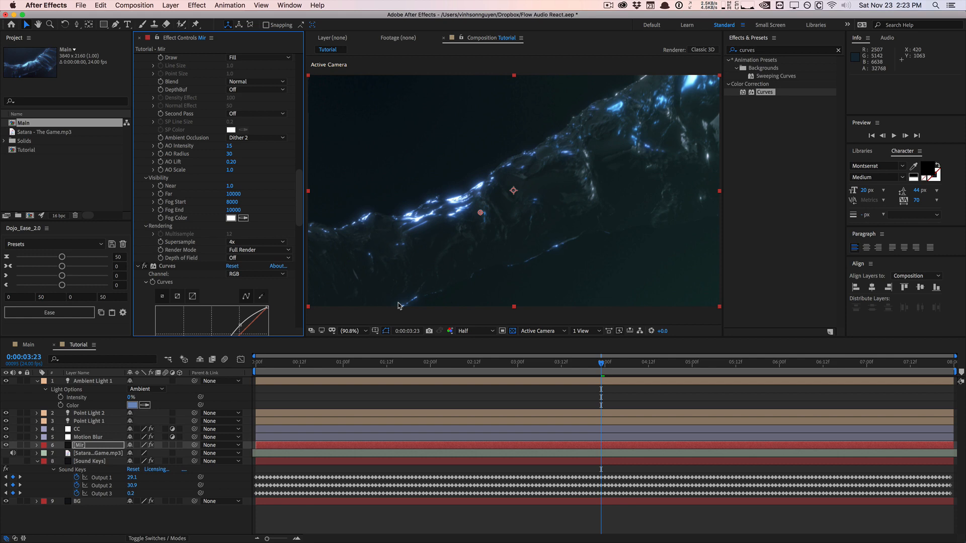
- Preview the animation, examine the frame at 0:00:01:14 and review the Mir 3 geometry and fractal settings
key("space")
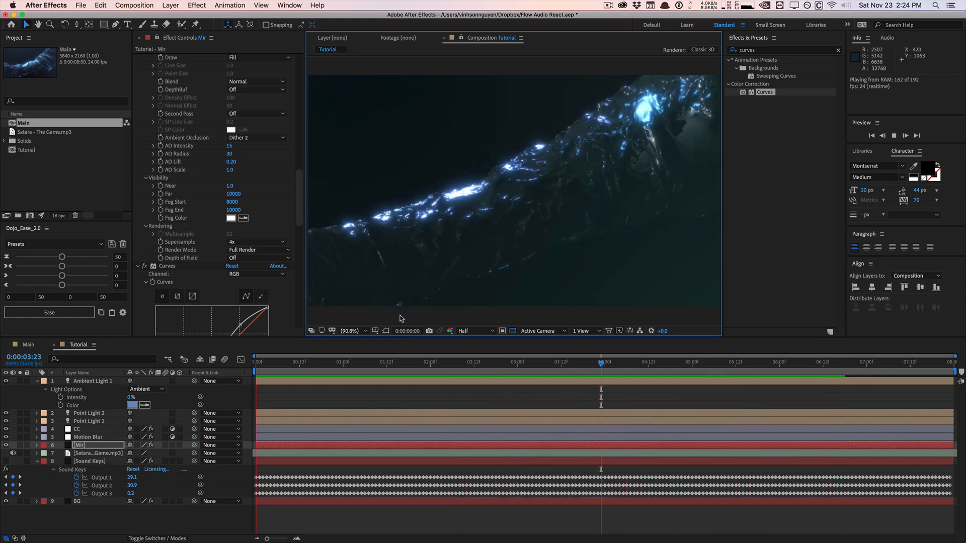
left_click(395, 366)
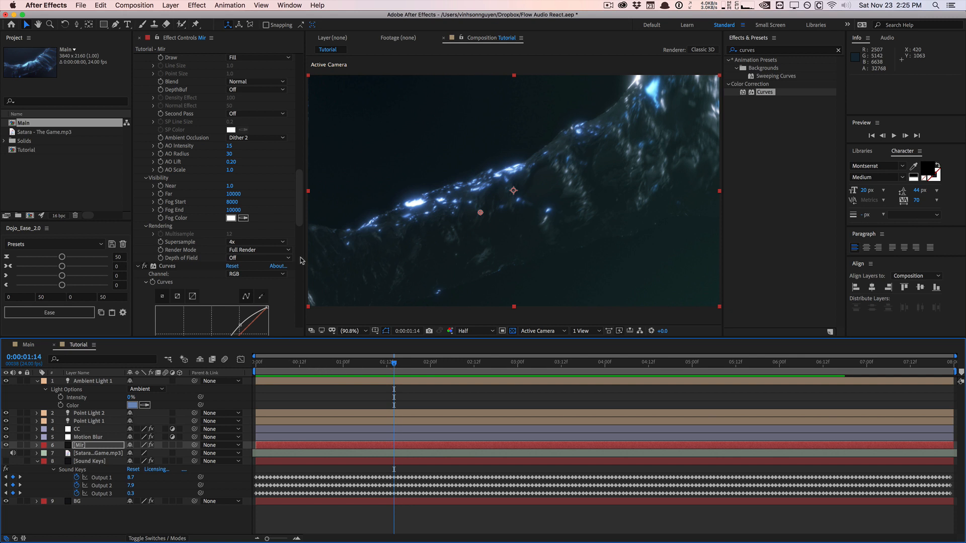
left_click_drag(304, 217, 309, 99)
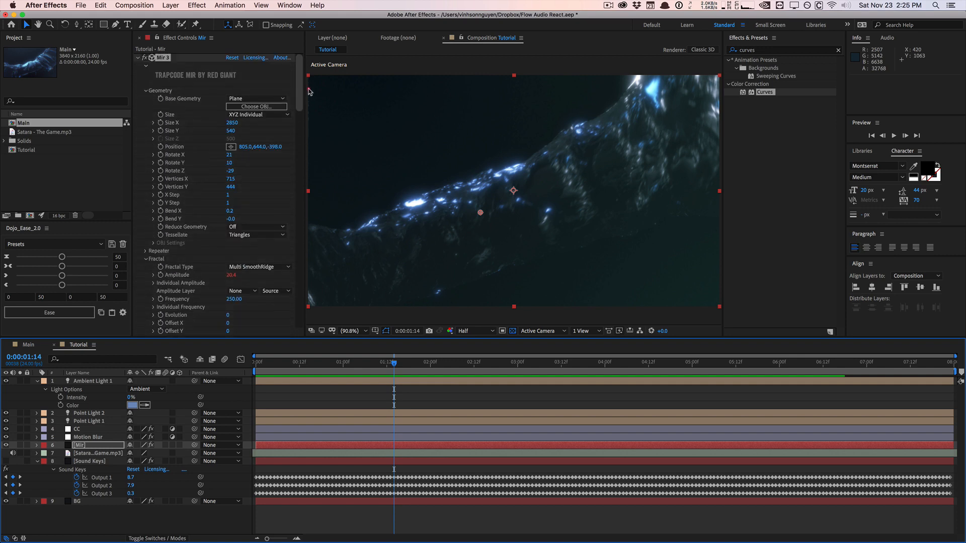